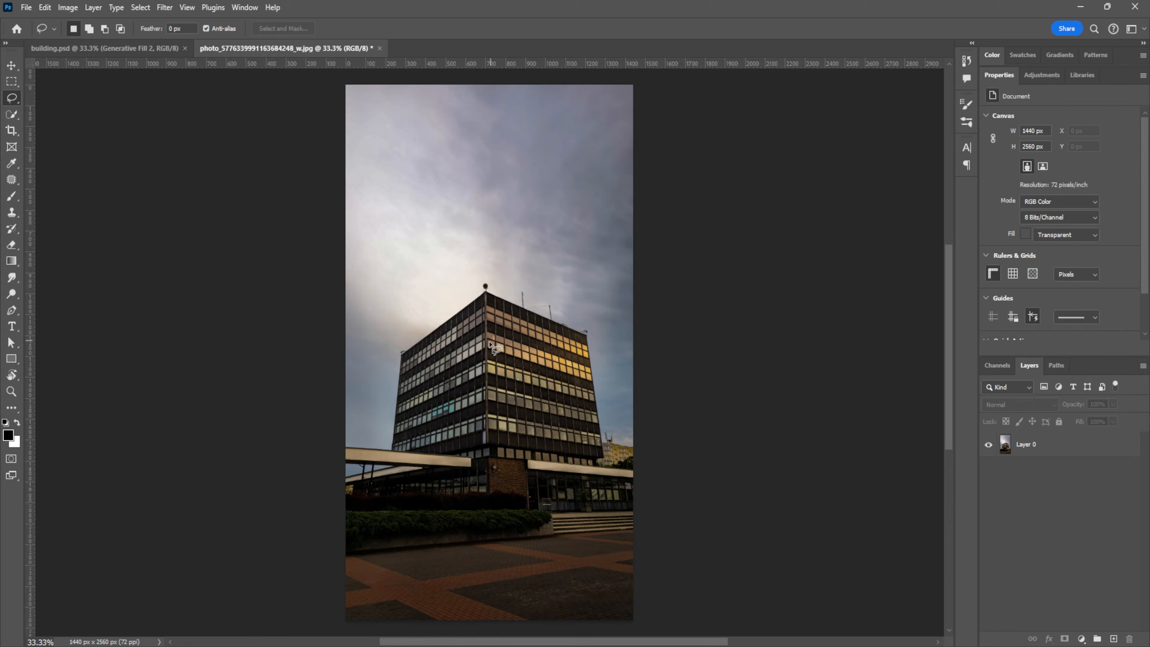
# - Select the whole office building on Layer 0 with the Object Selection tool
pyautogui.click(1042, 448)
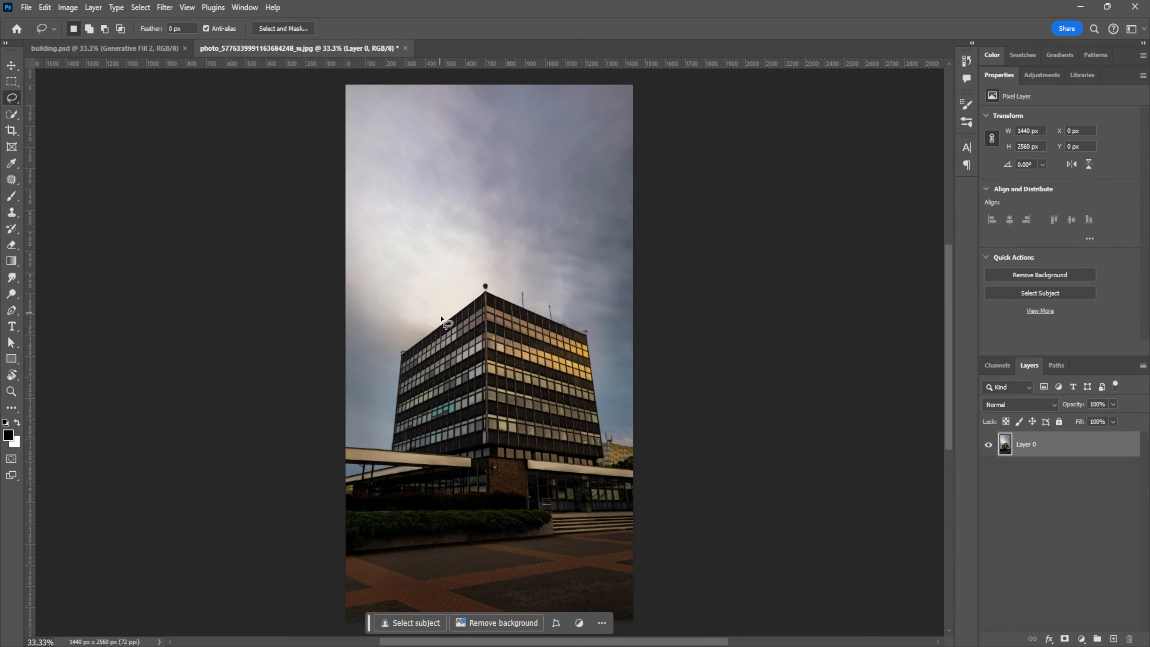
pyautogui.click(15, 114)
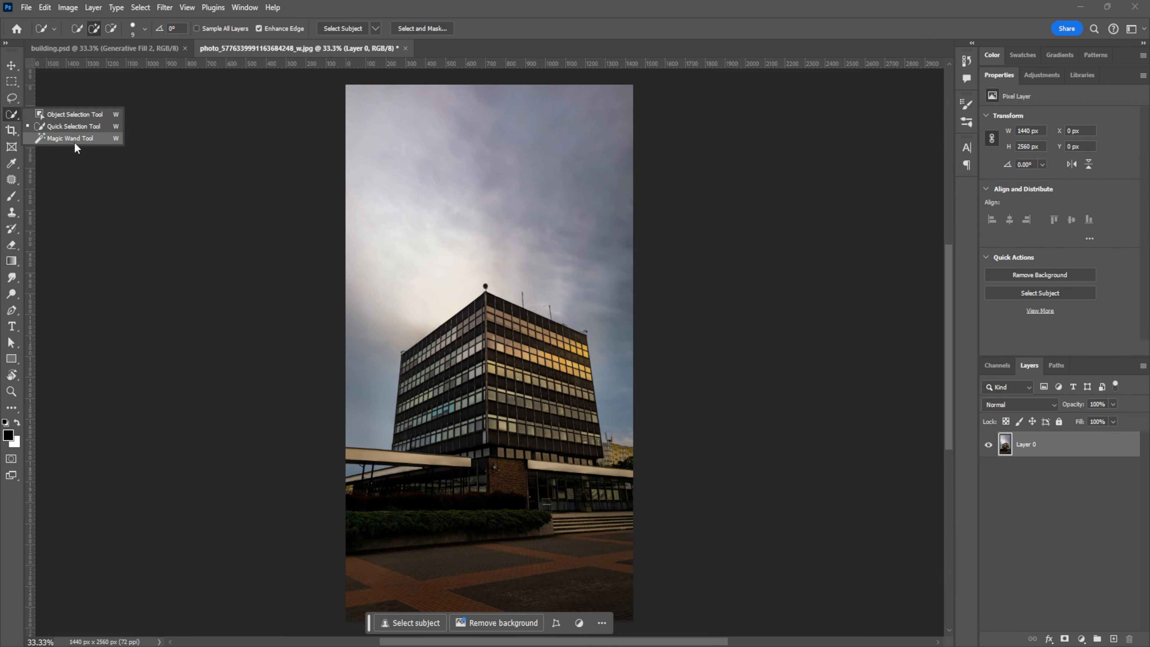
pyautogui.click(68, 117)
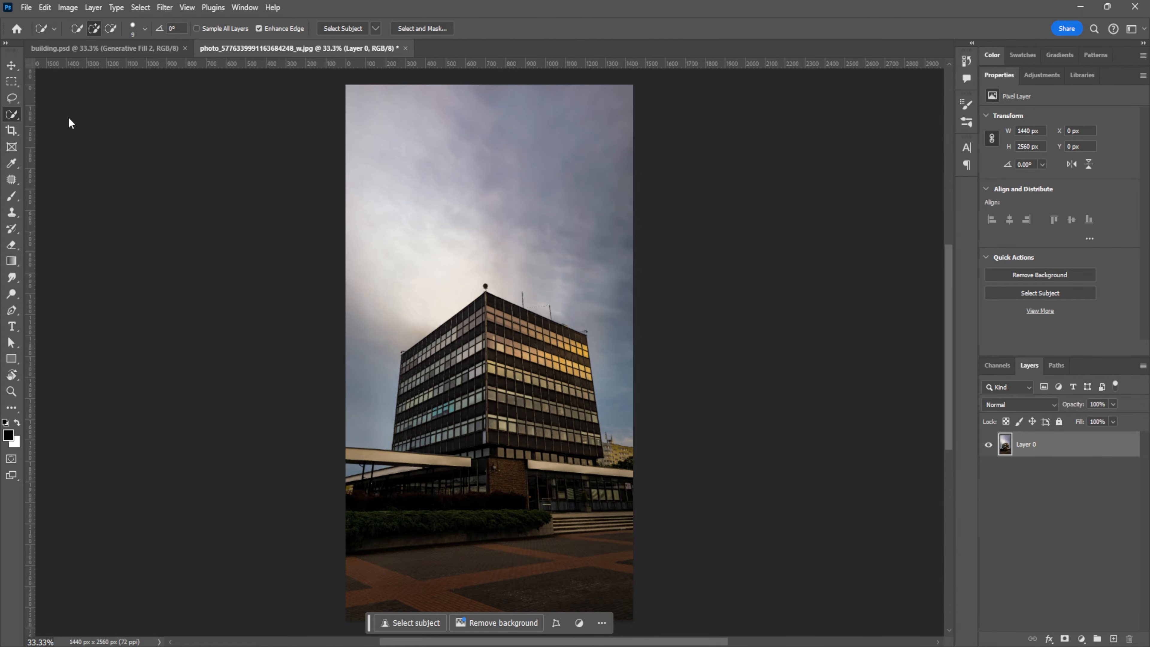
pyautogui.click(483, 350)
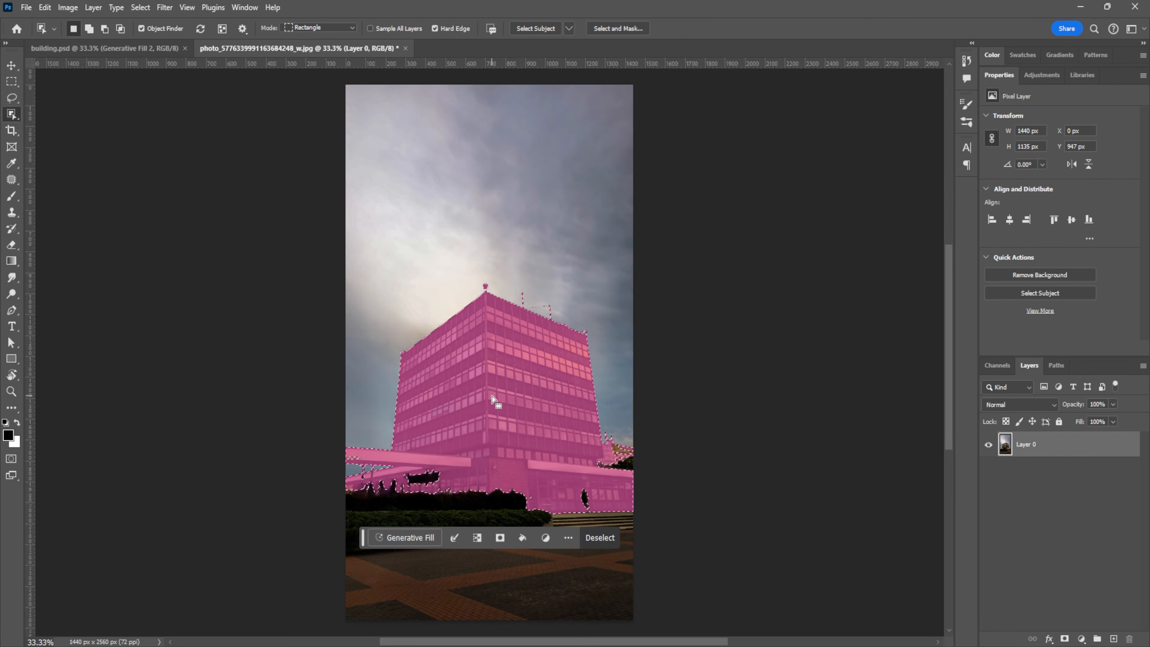
# - Subtract the low structures and background buildings from the selection with the Quick Selection tool, leaving only the tower
pyautogui.rightClick(12, 115)
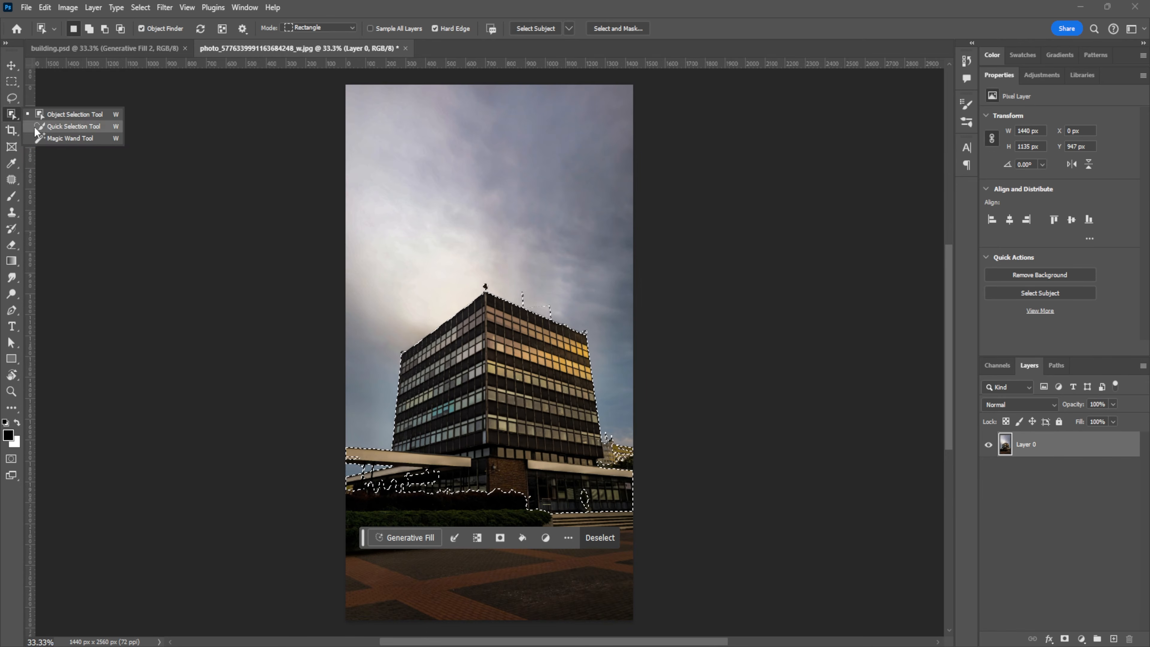
pyautogui.click(46, 127)
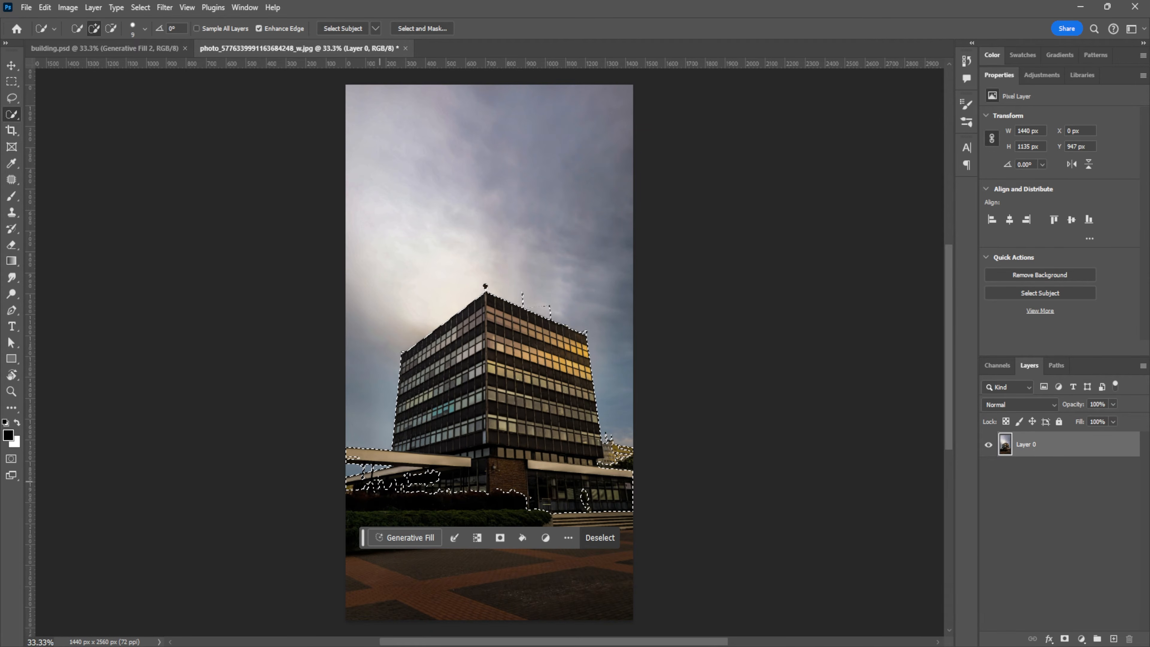
pyautogui.press('alt')
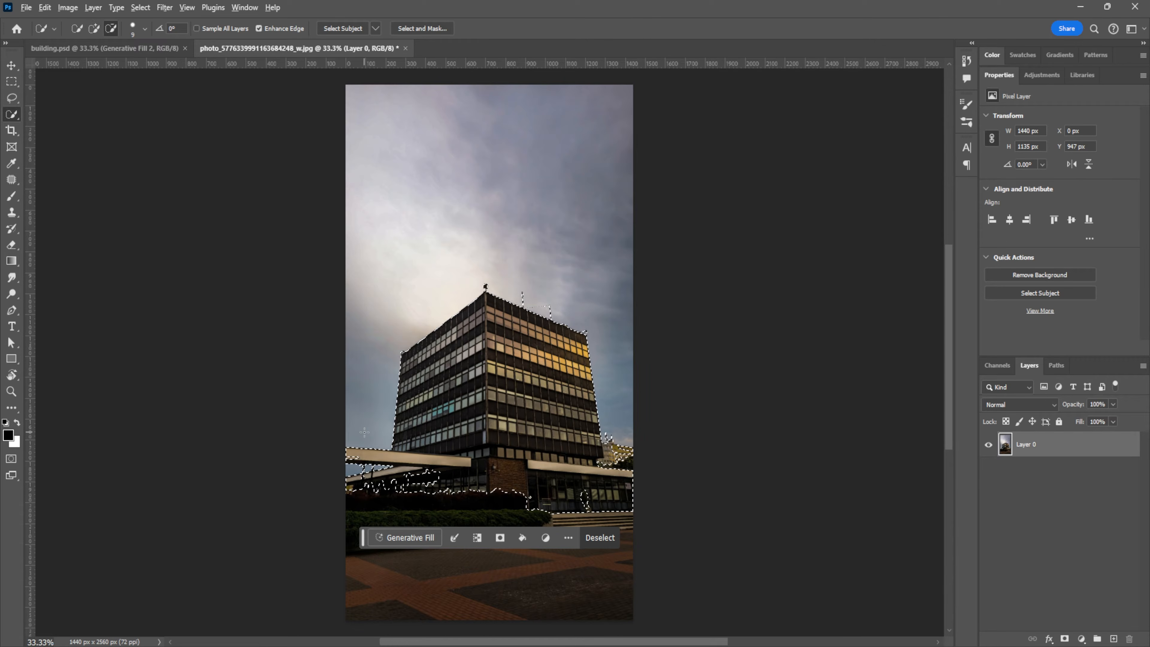
pyautogui.keyDown('alt'); pyautogui.click(359, 441); pyautogui.keyUp('alt')
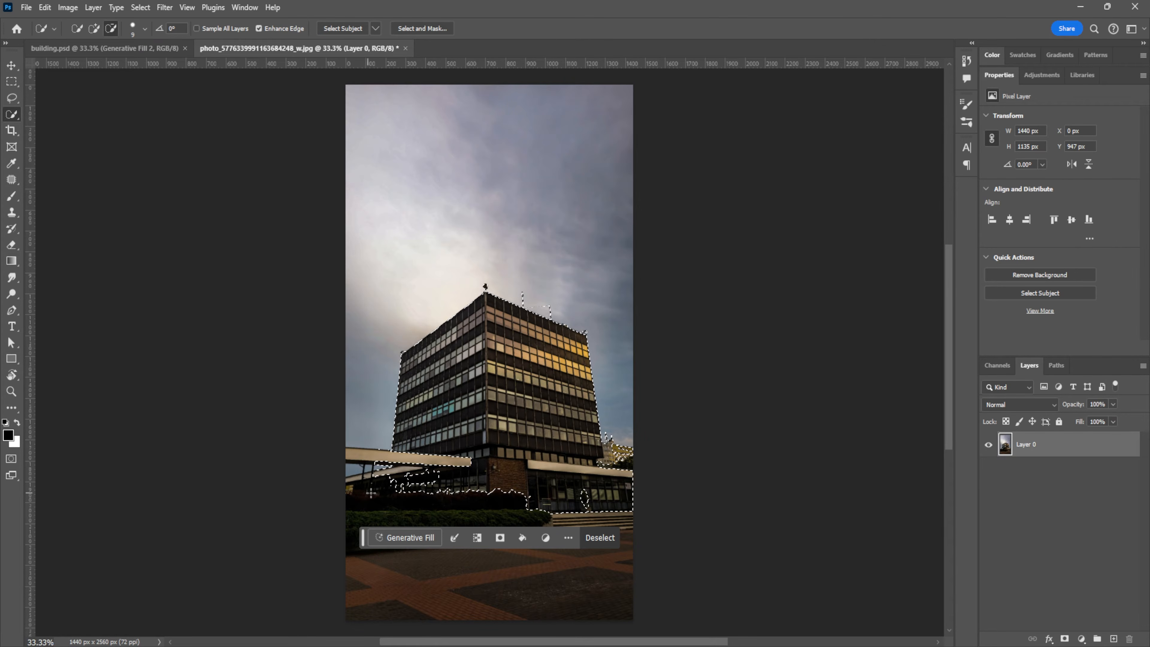
pyautogui.moveTo(384, 472)
pyautogui.mouseDown()
pyautogui.moveTo(401, 490)
pyautogui.moveTo(583, 507)
pyautogui.moveTo(616, 436)
pyautogui.mouseUp()
pyautogui.click(609, 434)
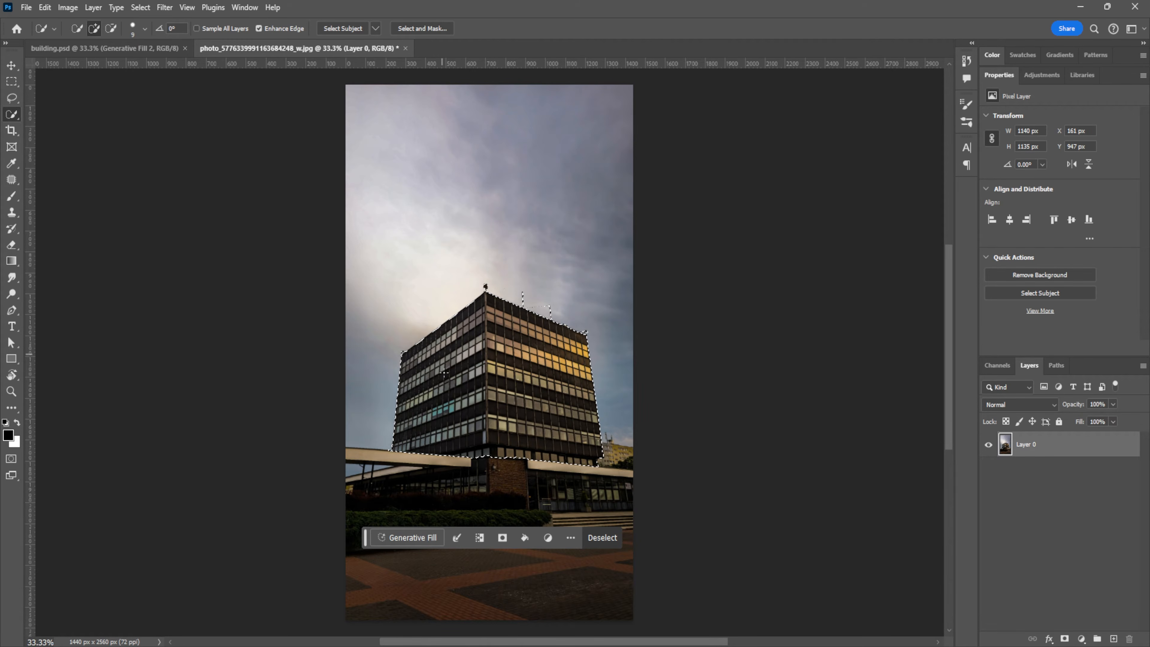
# - Copy the selected tower to a new layer and load that layer's outline as a selection
pyautogui.rightClick(477, 398)
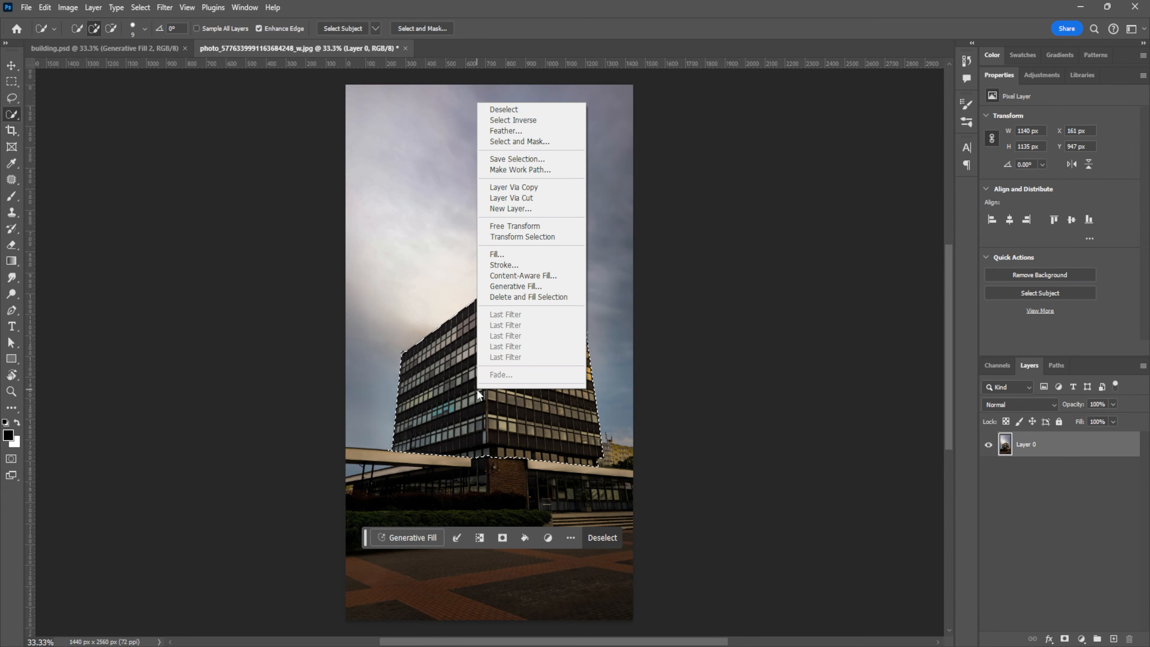
pyautogui.click(520, 187)
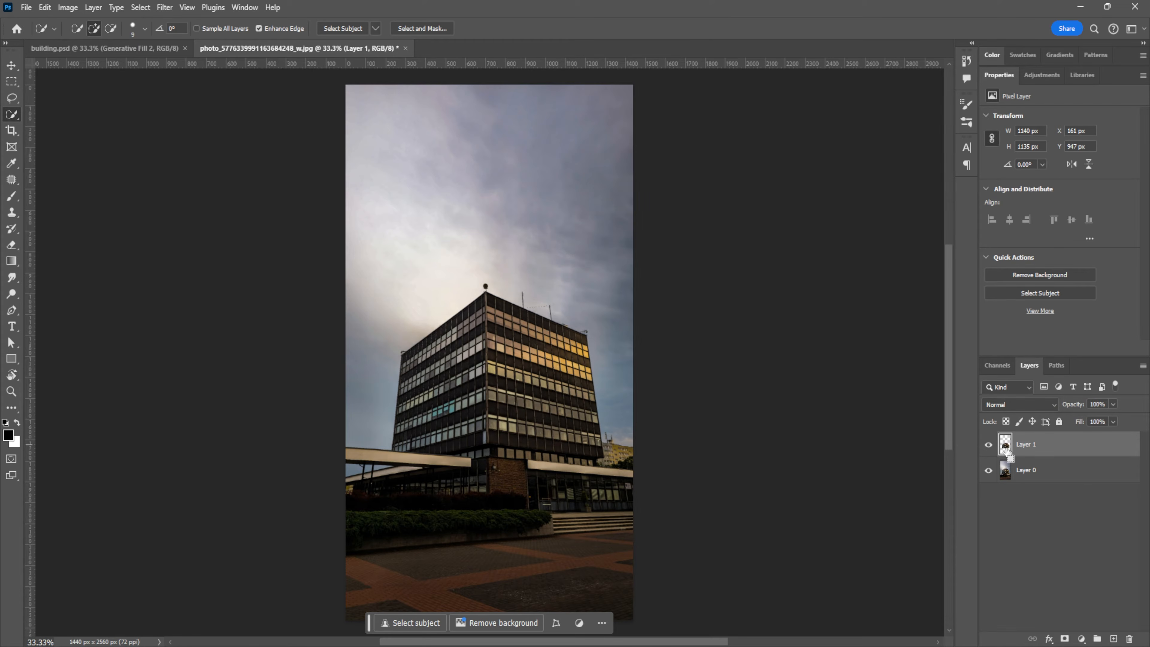
pyautogui.keyDown('ctrl'); pyautogui.click(1006, 450); pyautogui.keyUp('ctrl')
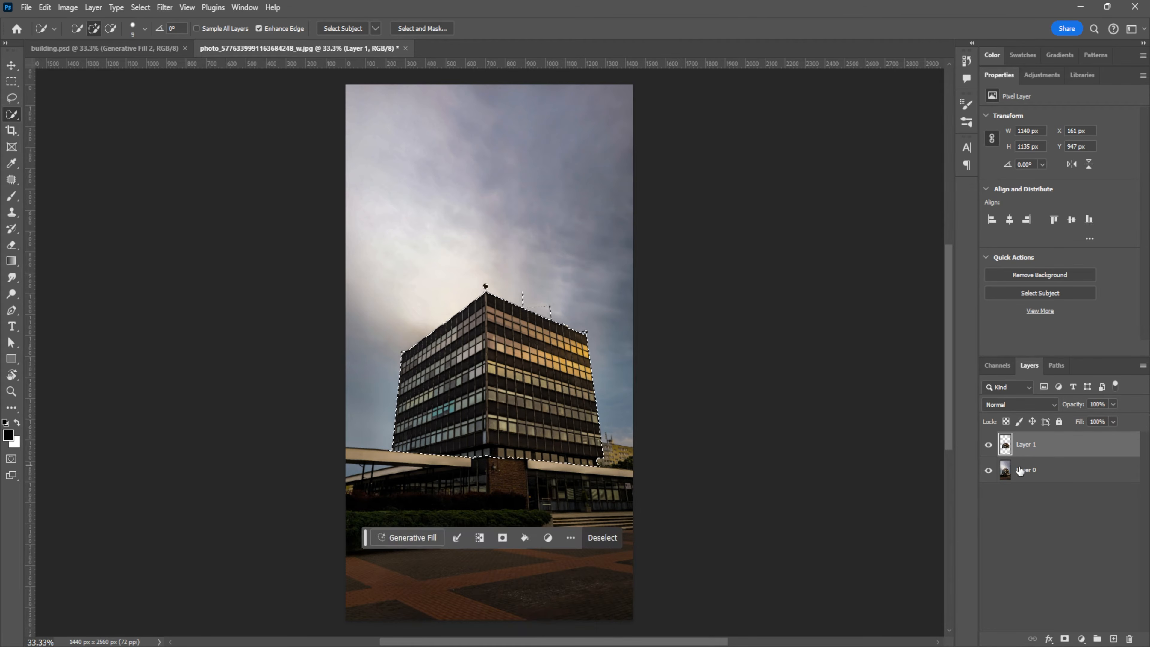
# - Make Layer 0 the active layer and expand the tower selection by 5 pixels
pyautogui.click(1030, 474)
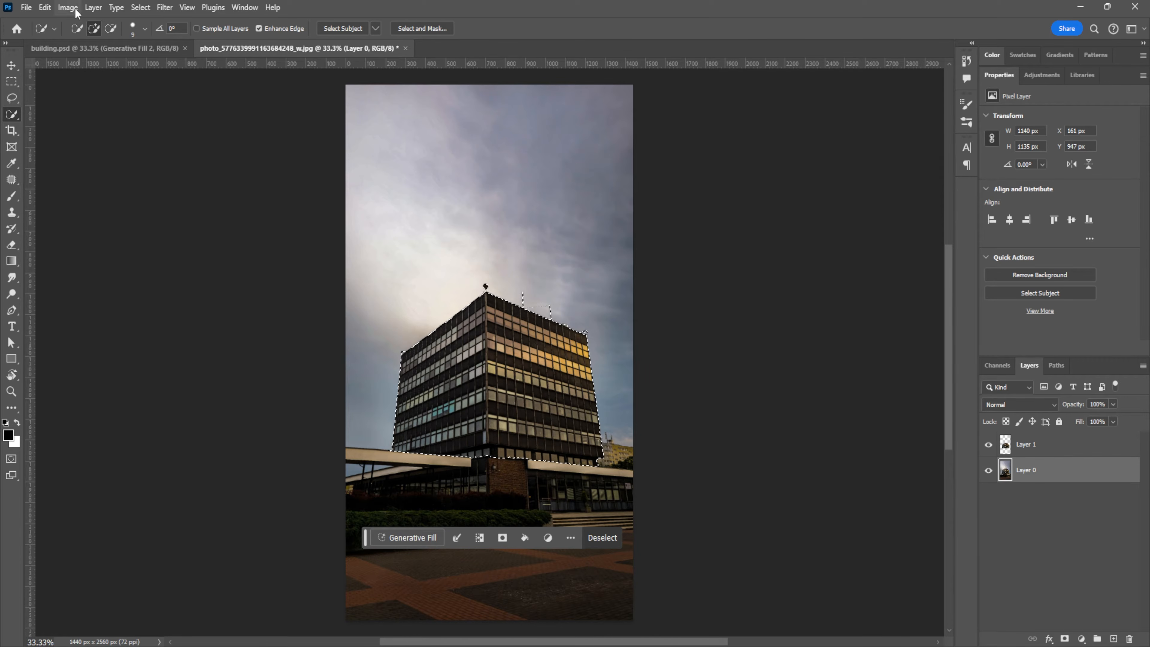
pyautogui.click(139, 8)
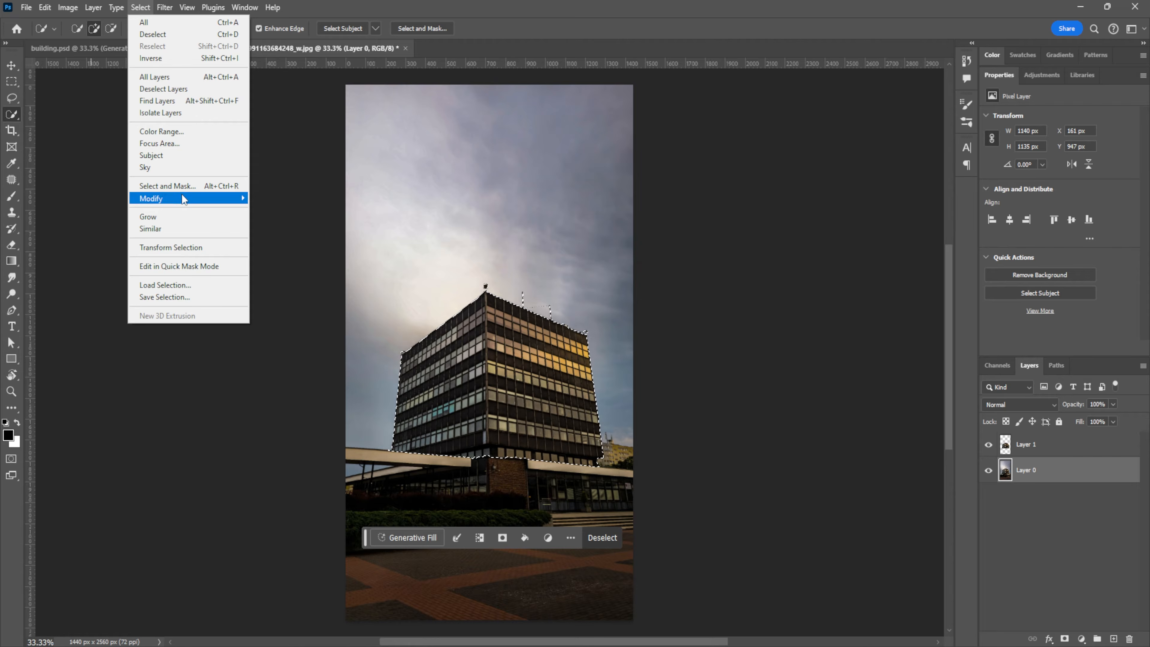
pyautogui.moveTo(216, 197)
pyautogui.click(272, 222)
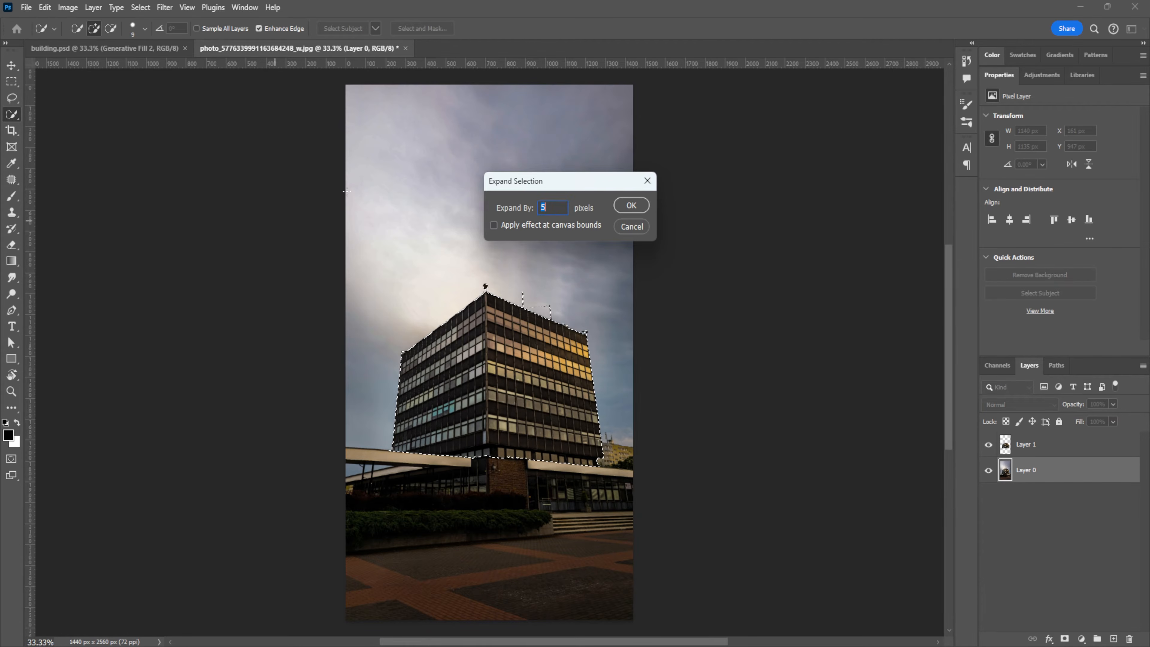
pyautogui.click(548, 208)
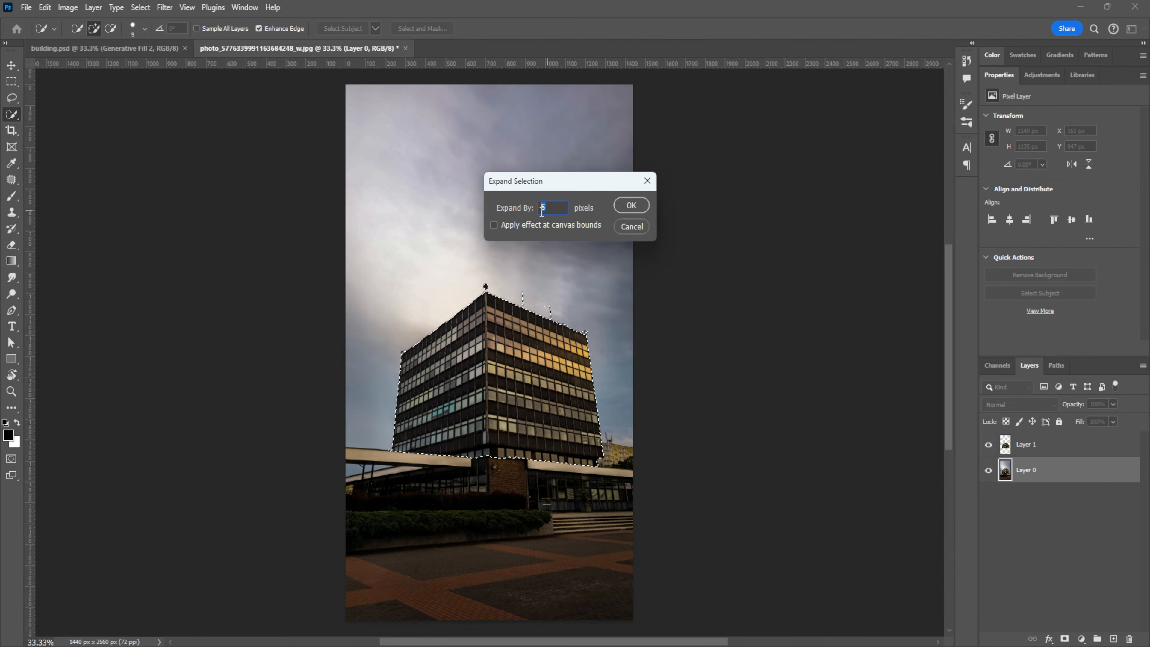
pyautogui.click(634, 209)
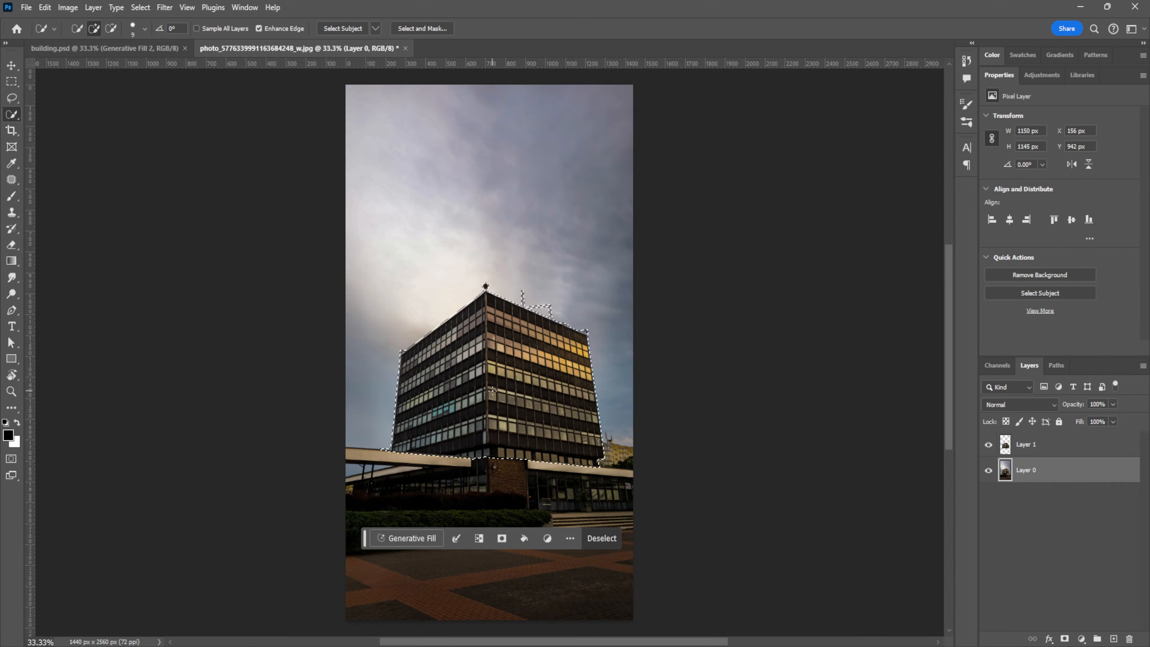
# - Replace the tower on the background using Generative Fill without a prompt, compare the variations with Layer 1 hidden, and keep the third
pyautogui.click(403, 538)
pyautogui.click(606, 540)
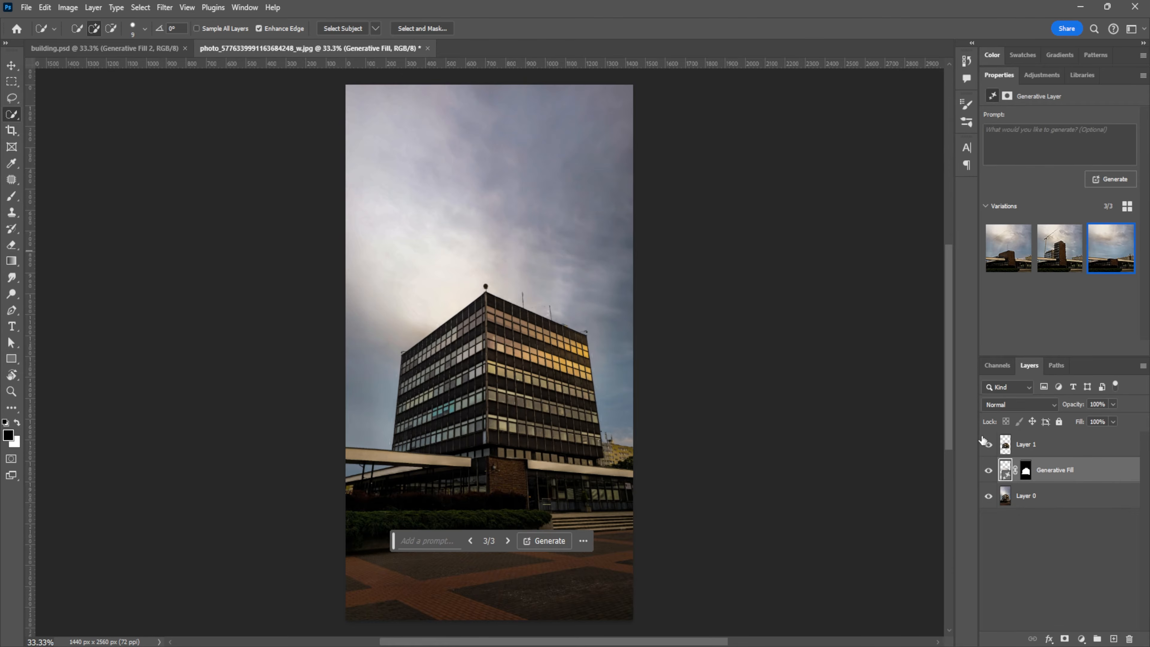
pyautogui.click(988, 444)
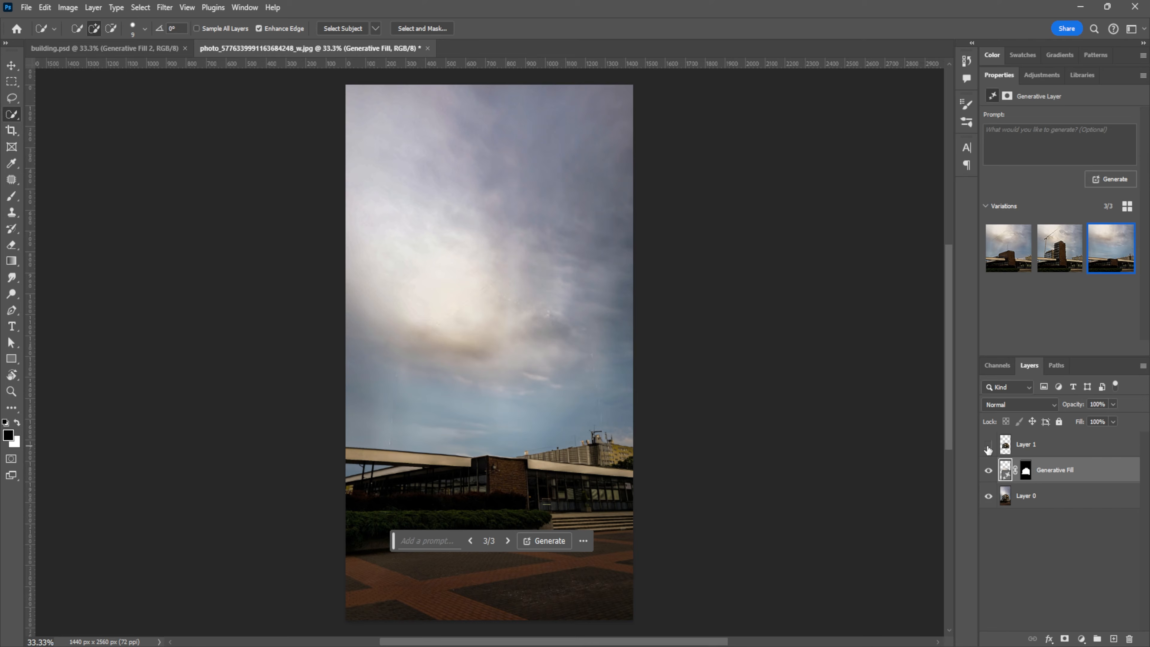
pyautogui.click(1045, 265)
pyautogui.click(1013, 261)
pyautogui.click(1101, 261)
pyautogui.click(989, 444)
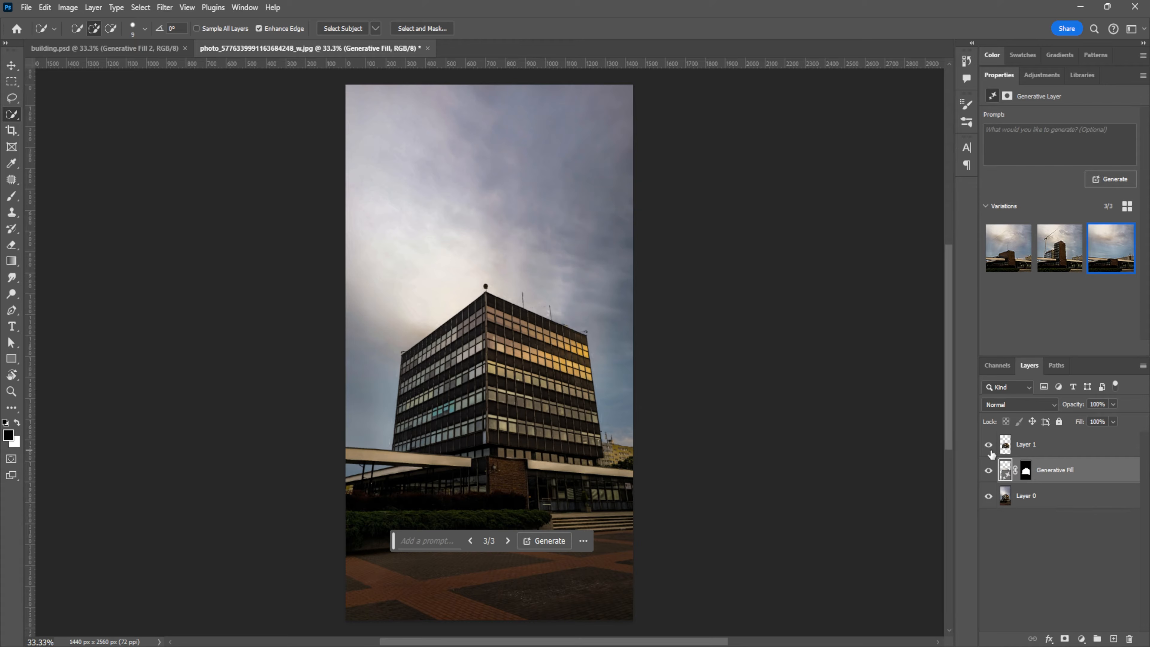
# - Rename the tower cutout layer as Building
pyautogui.click(1026, 448)
pyautogui.doubleClick(1031, 446)
pyautogui.write('Building')
pyautogui.moveTo(1067, 446); pyautogui.dragTo(993, 448)
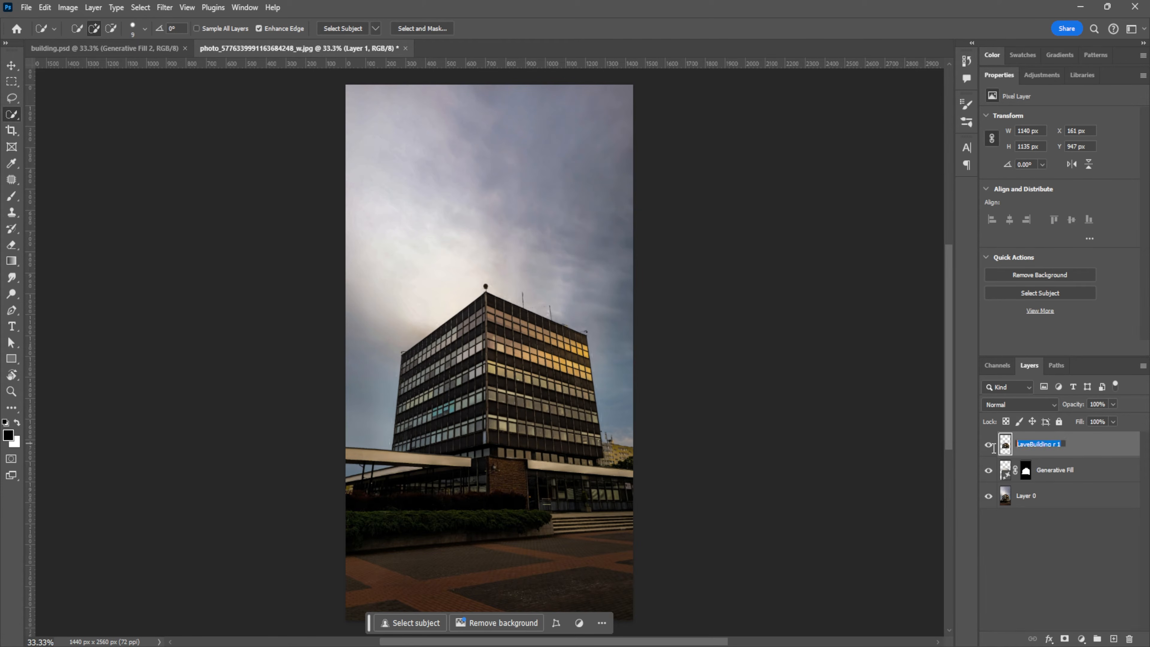
pyautogui.write('Building')
# - Convert the Generative Fill layer and Layer 0 into one smart object, and check the background with the Building layer hidden
pyautogui.click(1059, 473)
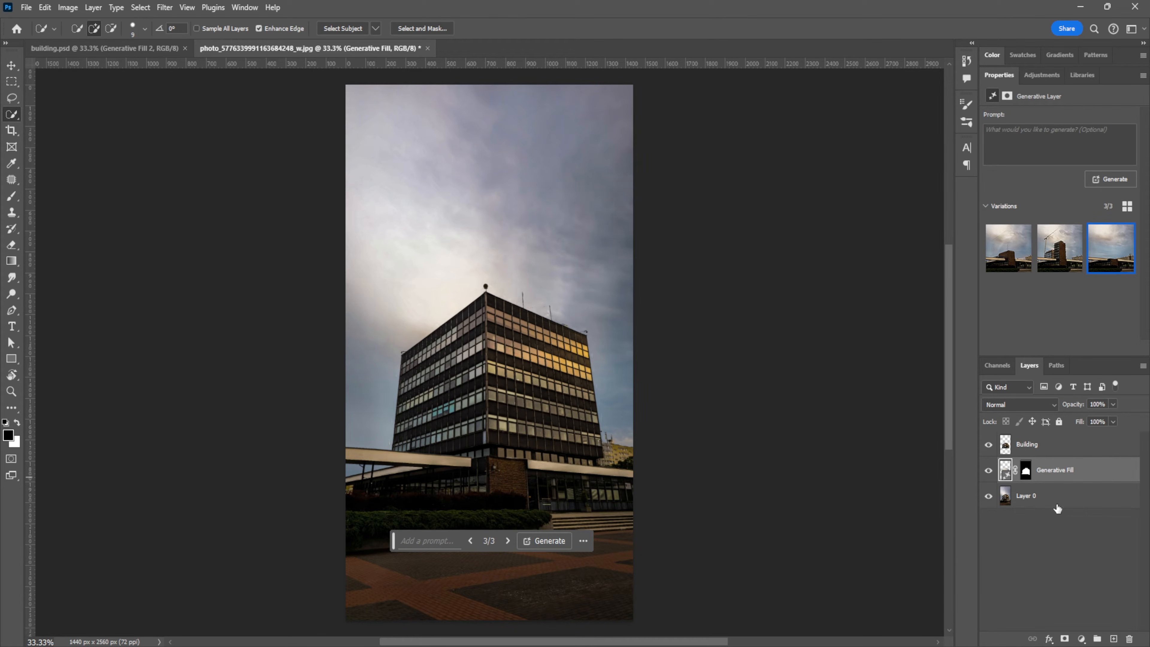
pyautogui.click(1038, 500)
pyautogui.rightClick(1052, 475)
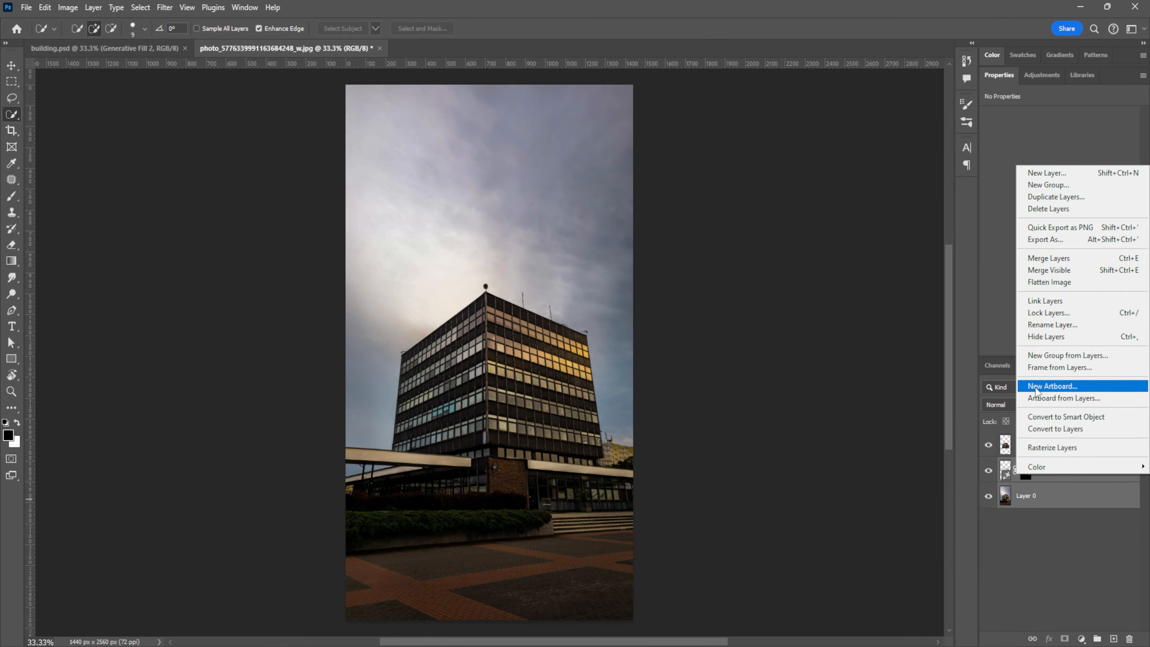
pyautogui.click(1046, 418)
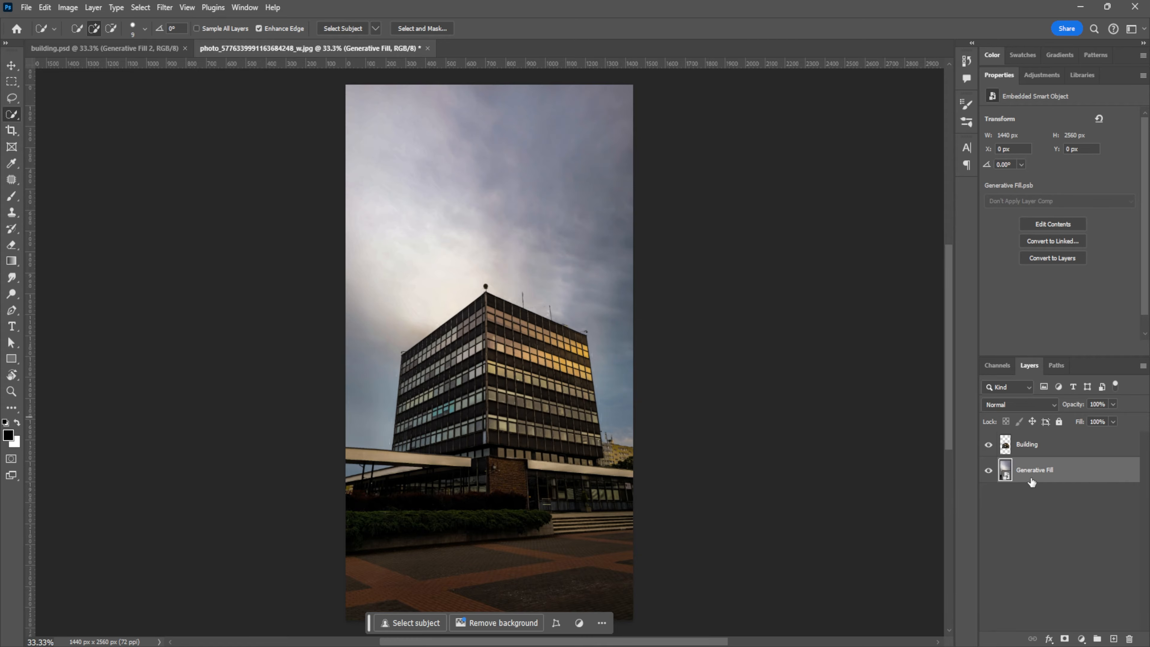
pyautogui.click(989, 445)
pyautogui.click(989, 444)
pyautogui.click(989, 444)
pyautogui.click(989, 444)
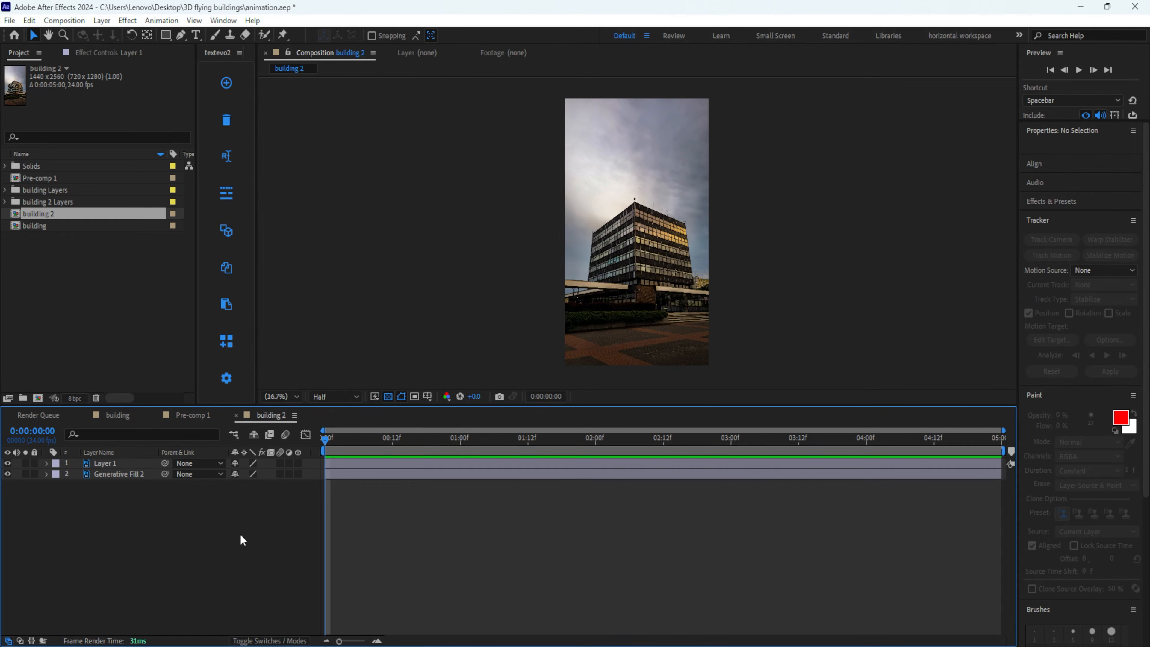
# - Switch to After Effects and check Layer 1 and Generative Fill 2 in the building 2 composition by toggling their visibility
pyautogui.click(107, 466)
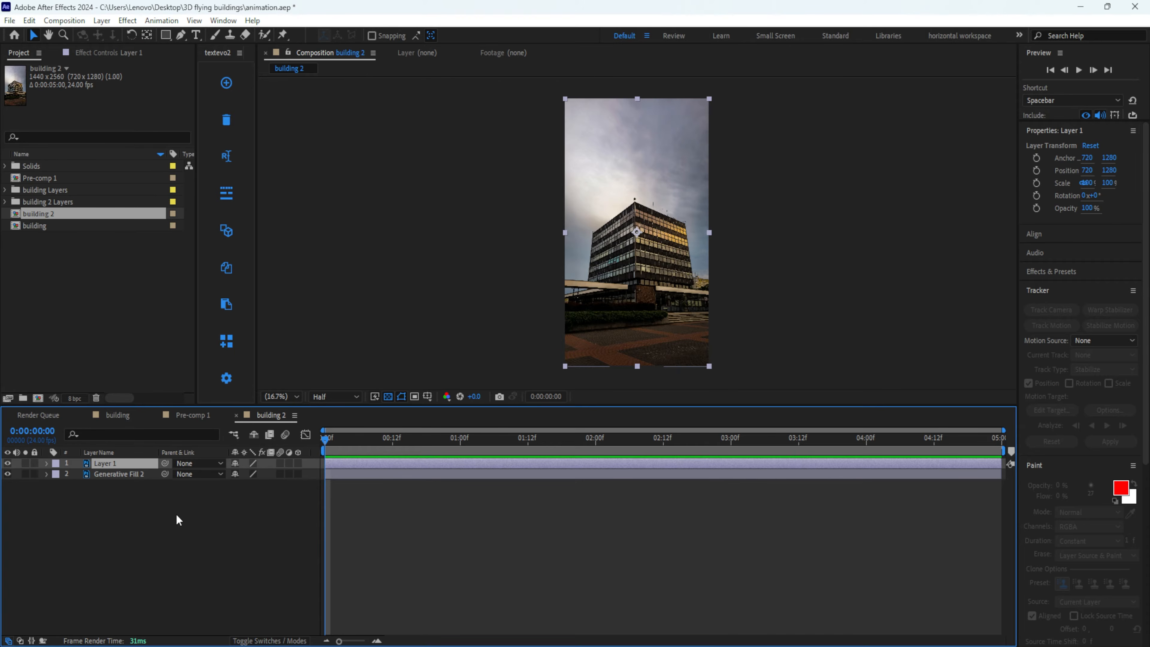
pyautogui.click(7, 463)
pyautogui.click(7, 463)
pyautogui.click(7, 474)
pyautogui.click(7, 474)
# - Draw a closed Pen tool mask on Layer 1 around one floor band near the tower's base, spanning both facades
pyautogui.click(281, 397)
pyautogui.click(300, 513)
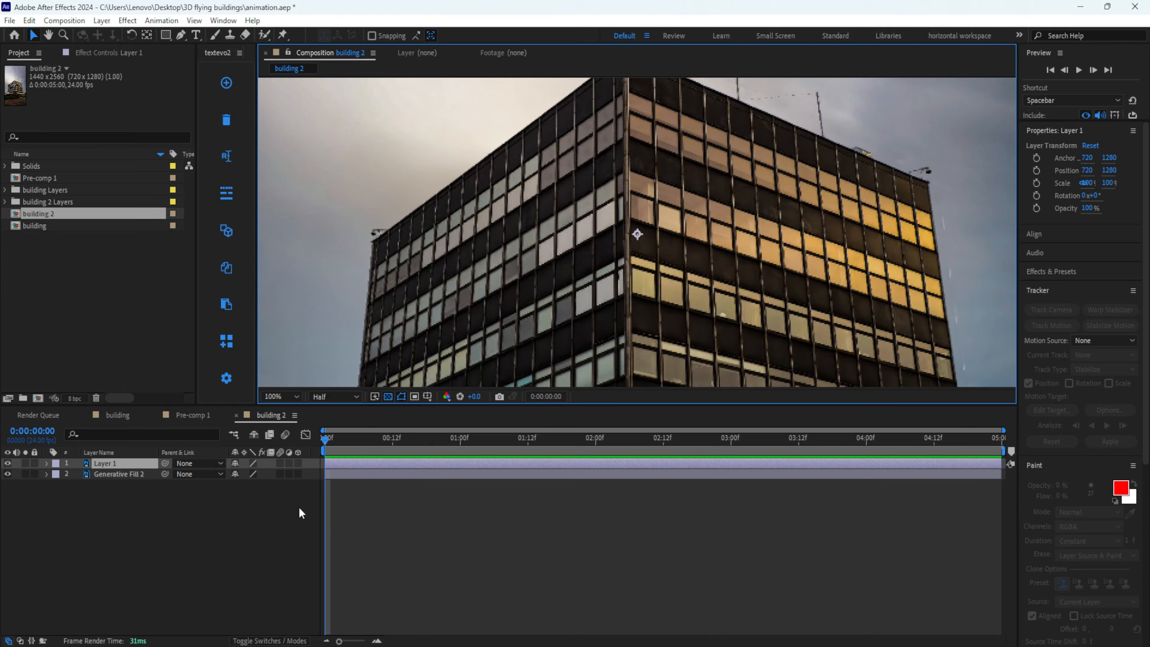
pyautogui.click(50, 36)
pyautogui.moveTo(518, 253); pyautogui.dragTo(510, 93)
pyautogui.moveTo(599, 305); pyautogui.dragTo(596, 255)
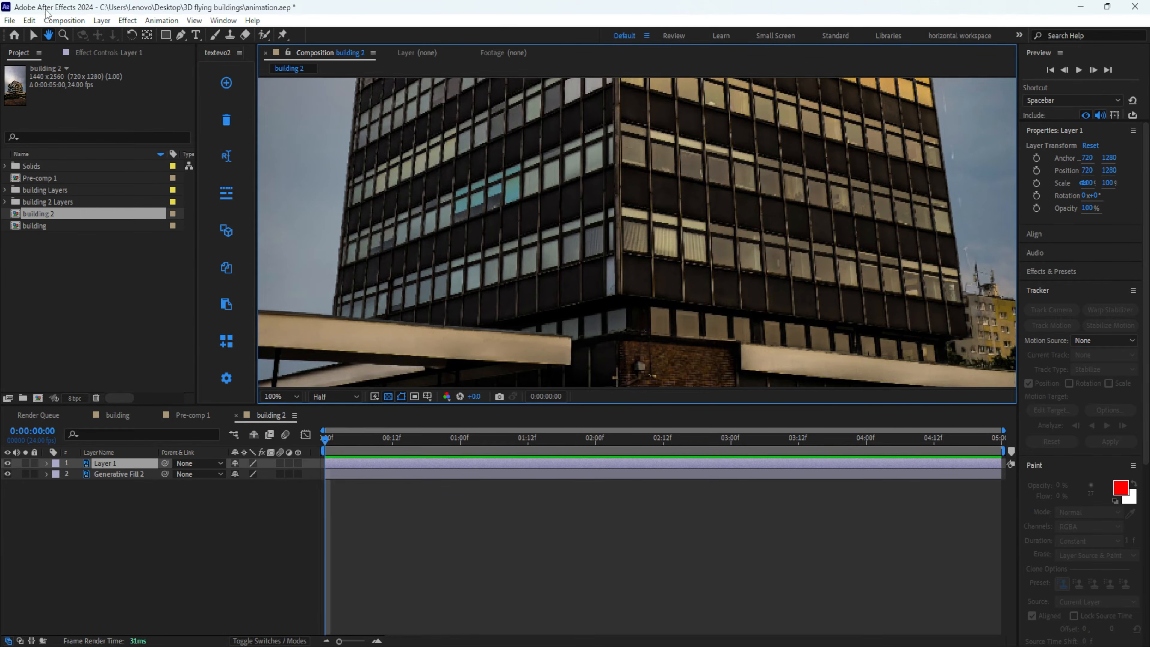
pyautogui.click(33, 34)
pyautogui.click(181, 34)
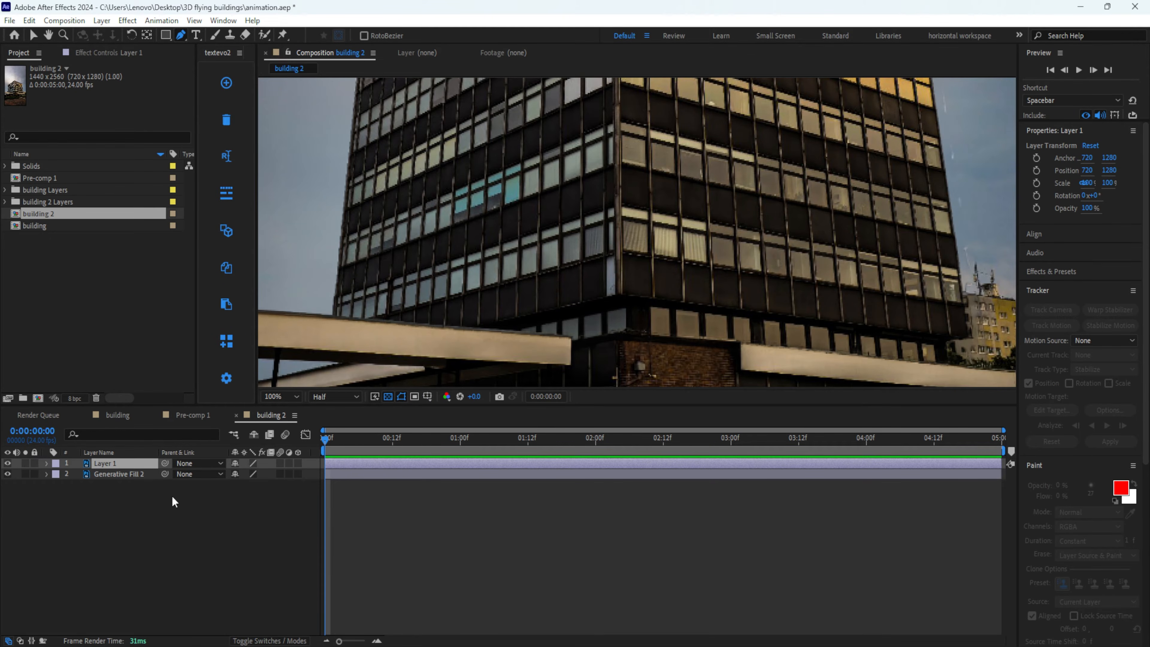
pyautogui.click(116, 467)
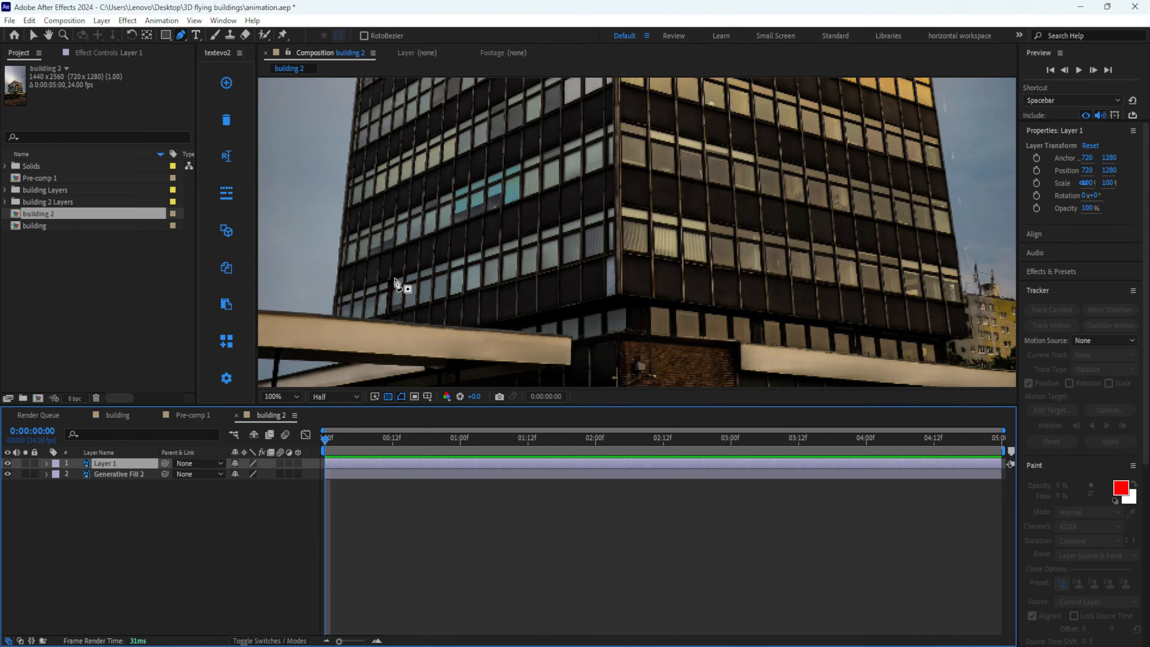
pyautogui.click(332, 308)
pyautogui.click(619, 218)
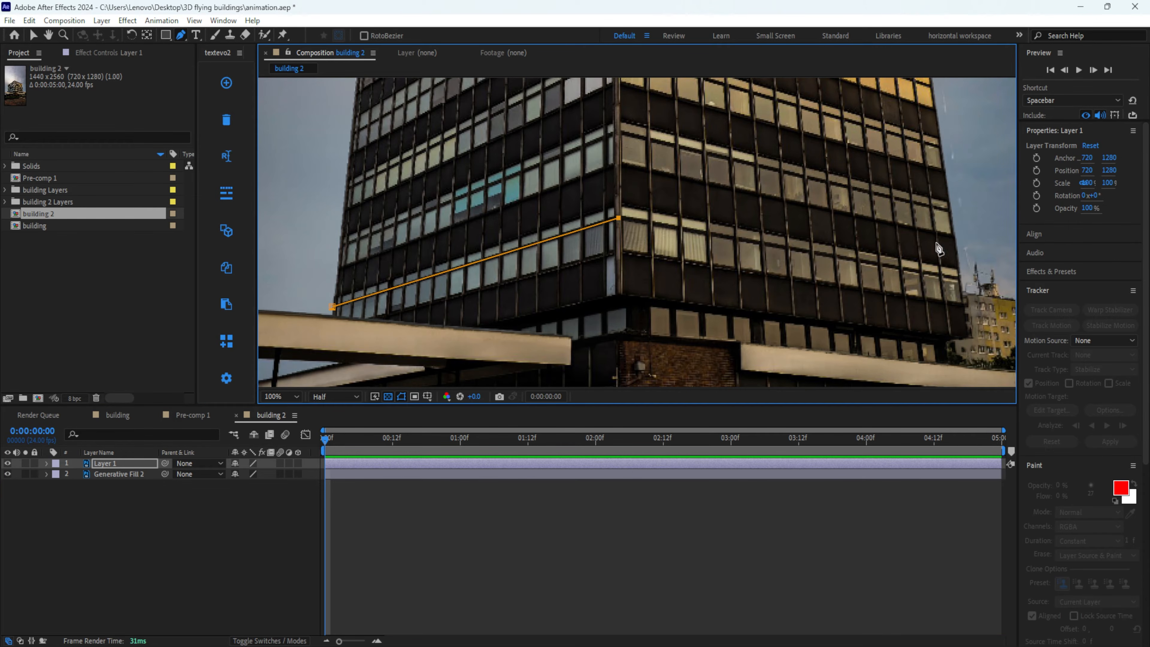
pyautogui.click(961, 277)
pyautogui.click(951, 210)
pyautogui.click(618, 133)
pyautogui.click(339, 243)
pyautogui.click(332, 308)
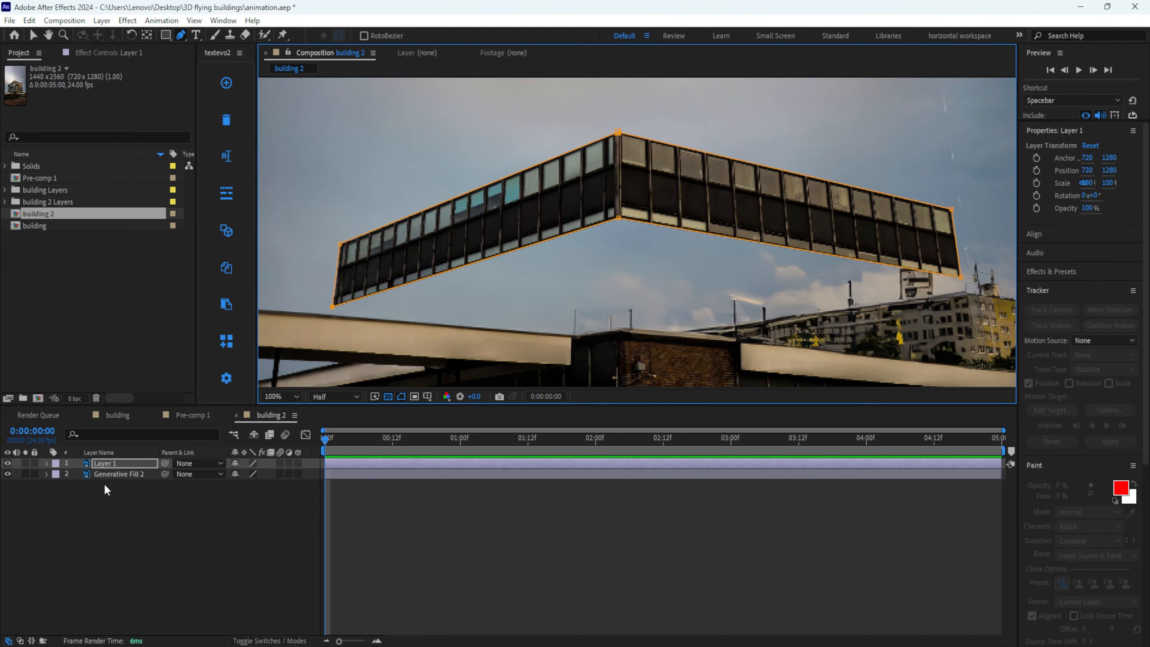
# - Duplicate Layer 1 and delete the mask from the copy, Layer 2
pyautogui.click(117, 463)
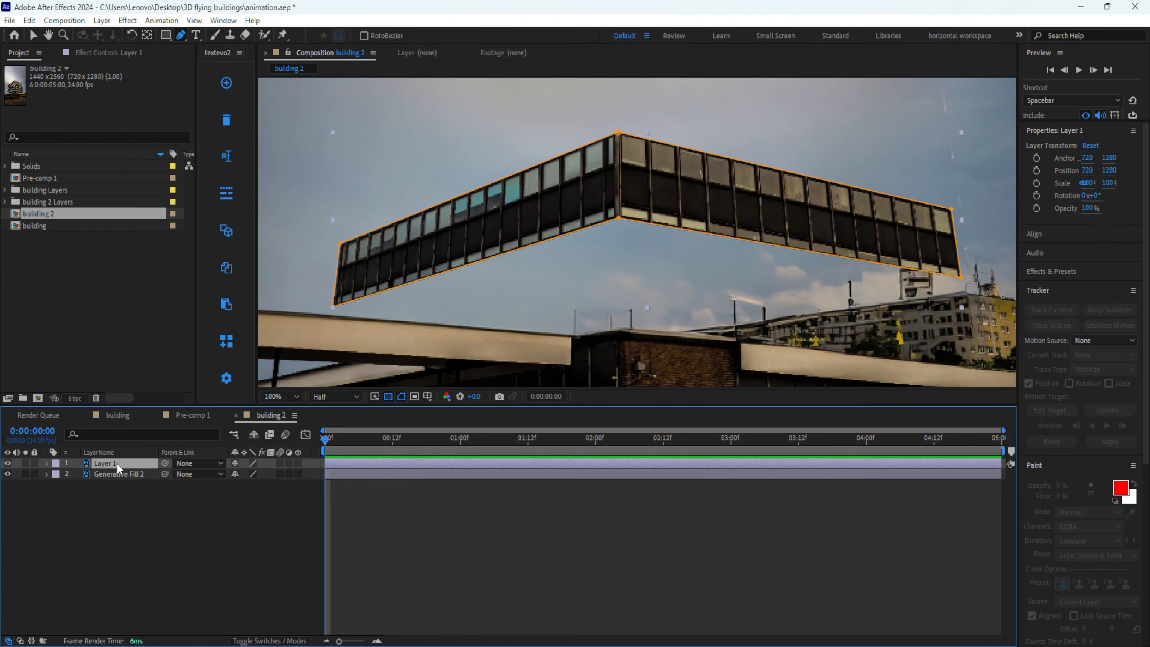
pyautogui.hotkey('ctrl', 'd')
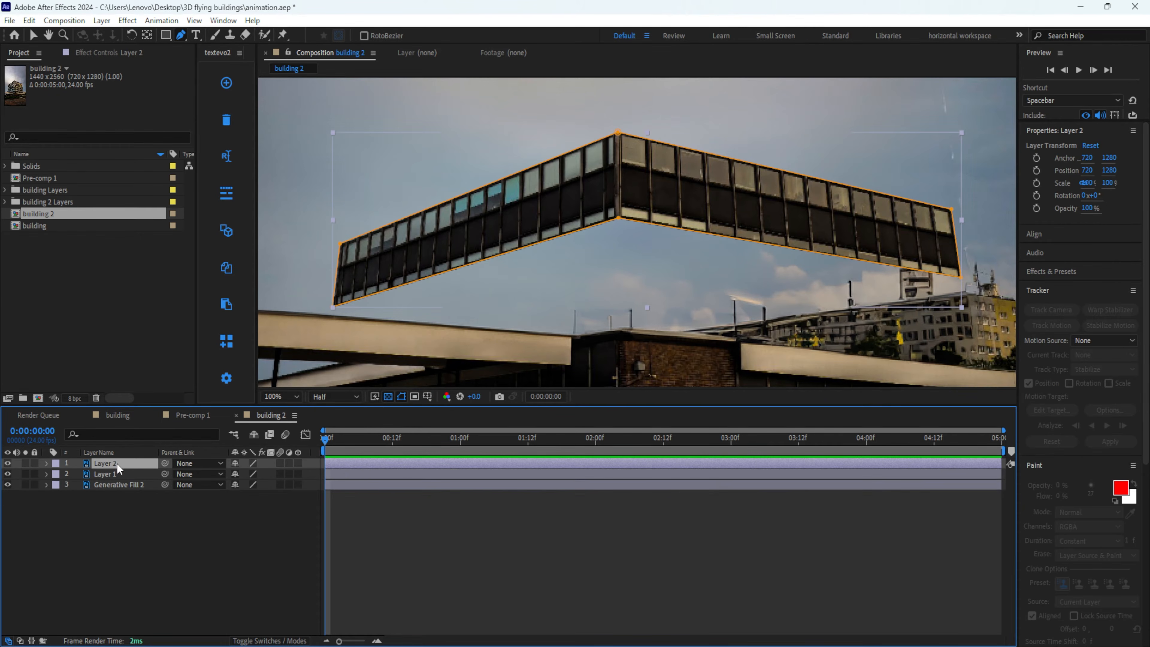
pyautogui.press('m')
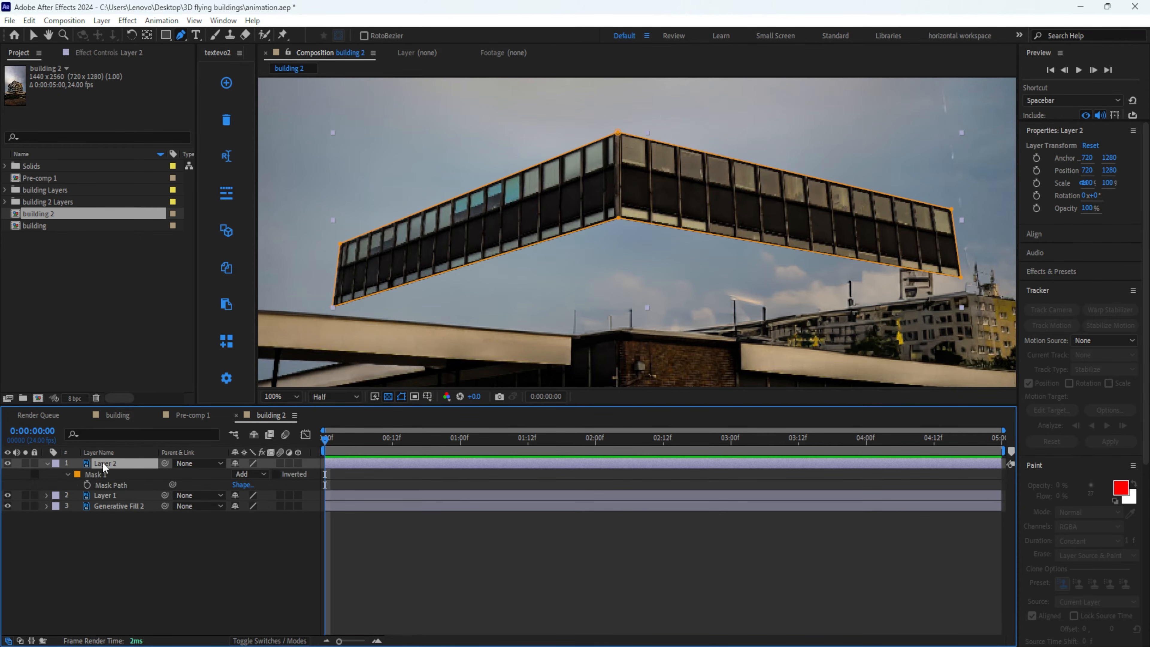
pyautogui.click(100, 474)
pyautogui.press('Delete')
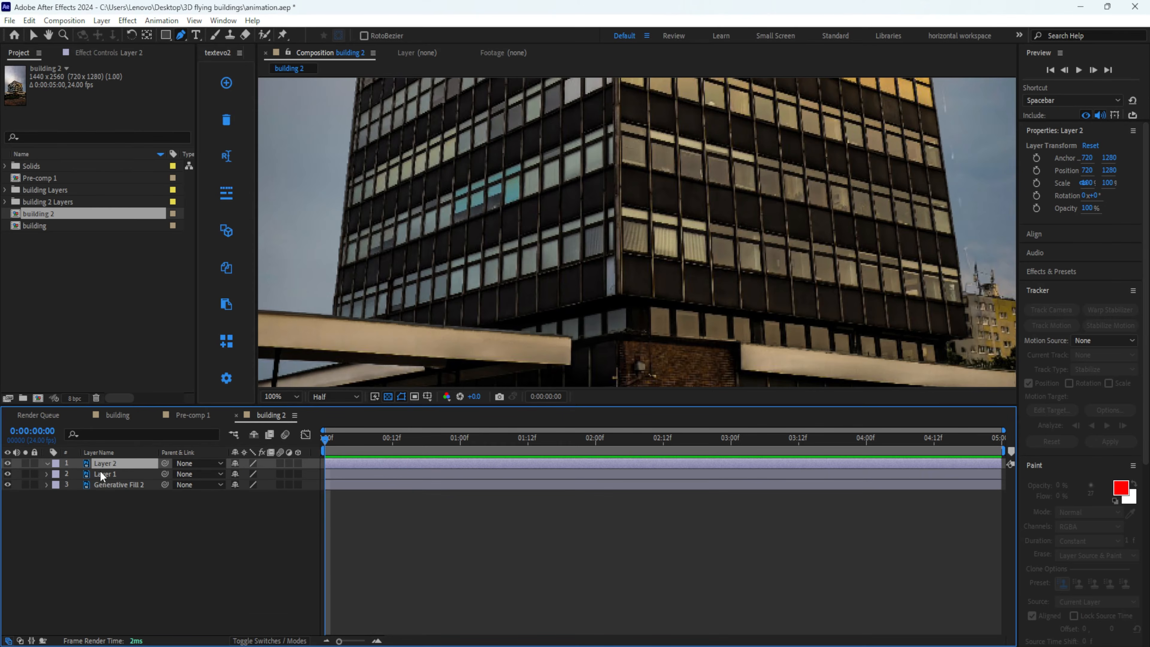
# - Compare the masked floor band with the full tower by toggling Layer 2's visibility
pyautogui.click(8, 464)
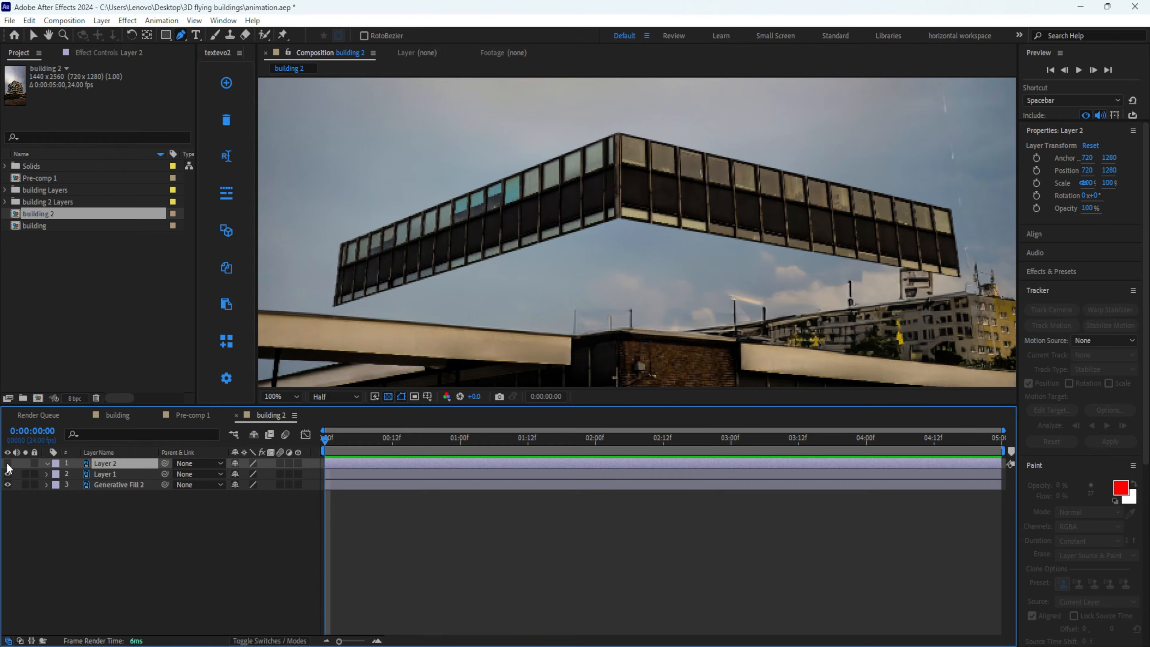
pyautogui.click(8, 463)
pyautogui.click(8, 463)
pyautogui.click(8, 463)
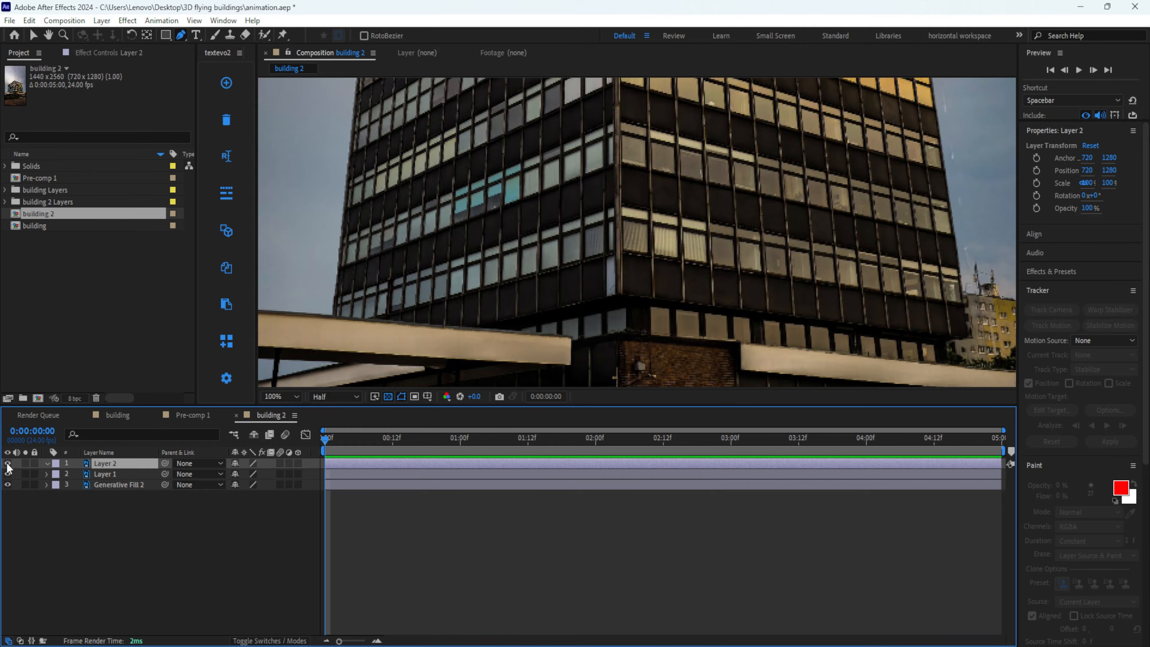
# - Start a Pen tool mask for the next floor on Layer 2 at the lowest floor band's upper-left corner
pyautogui.click(48, 35)
pyautogui.moveTo(595, 193); pyautogui.dragTo(597, 276)
pyautogui.moveTo(573, 294); pyautogui.dragTo(561, 254)
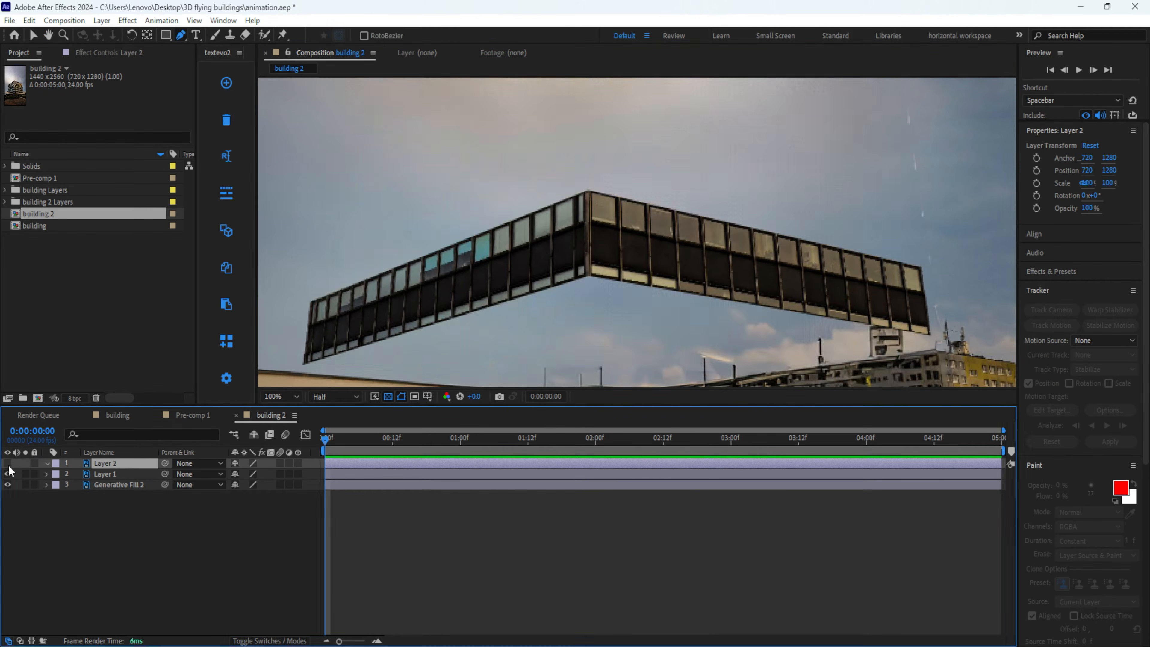
pyautogui.click(313, 304)
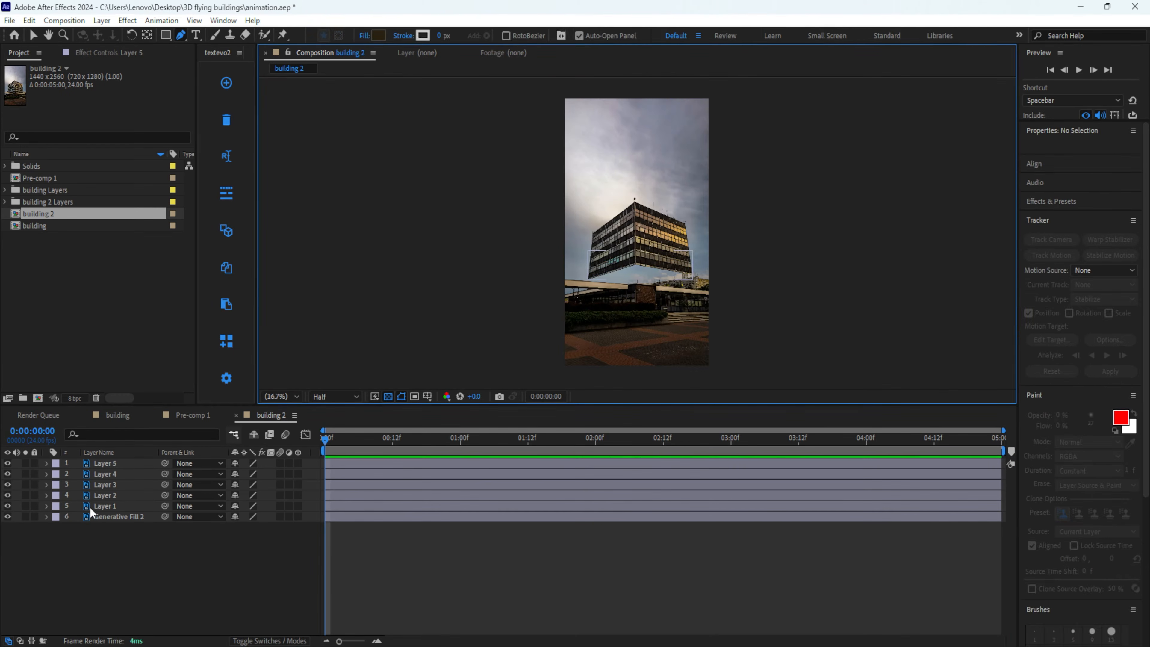
# - Check the separated floors by toggling the visibility of Layer 5 and Layer 4
pyautogui.click(91, 506)
pyautogui.click(144, 557)
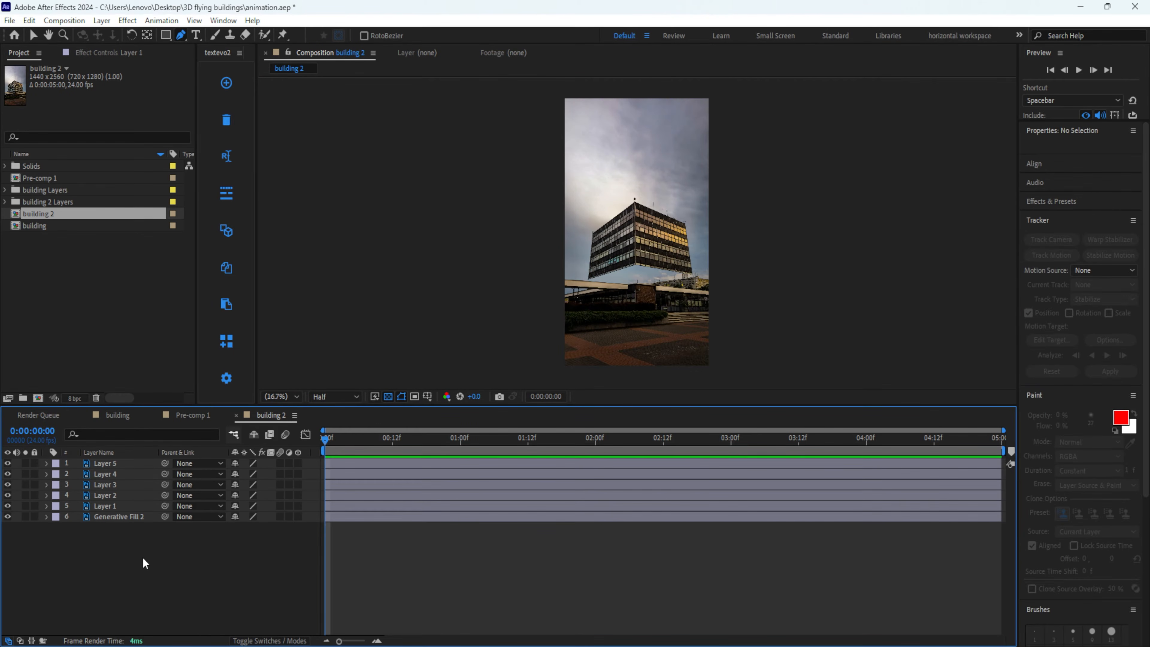
pyautogui.click(7, 463)
pyautogui.click(7, 463)
pyautogui.click(7, 463)
pyautogui.click(8, 474)
pyautogui.click(8, 474)
pyautogui.click(8, 463)
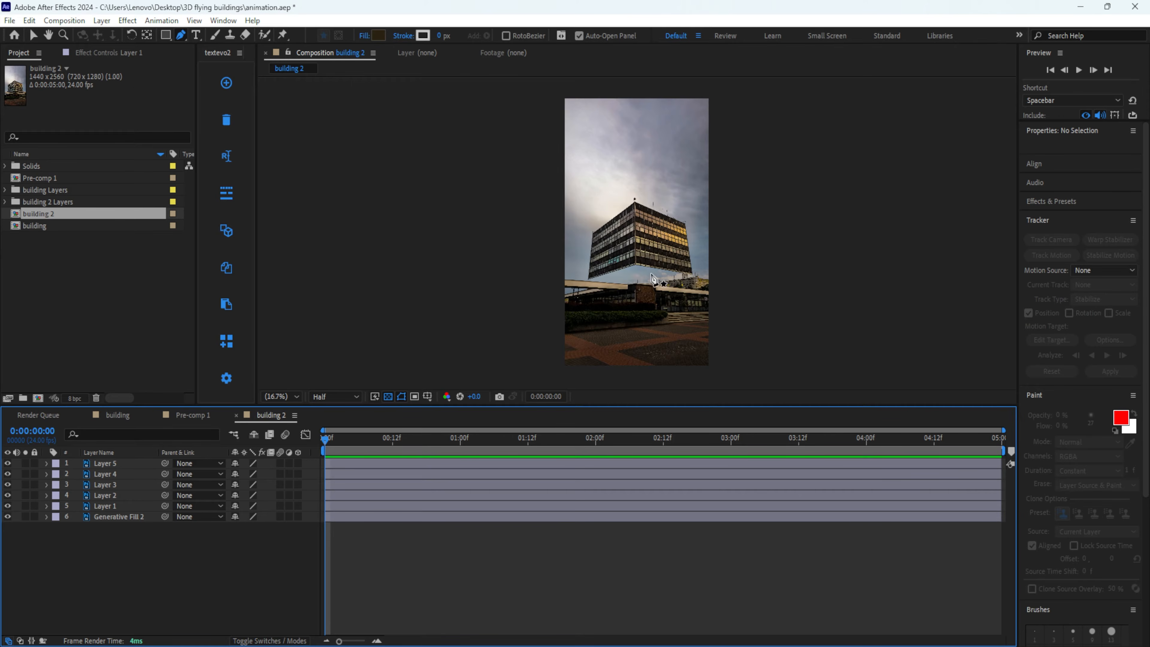
# - Duplicate Layer 5 and rename the copy as base
pyautogui.click(115, 464)
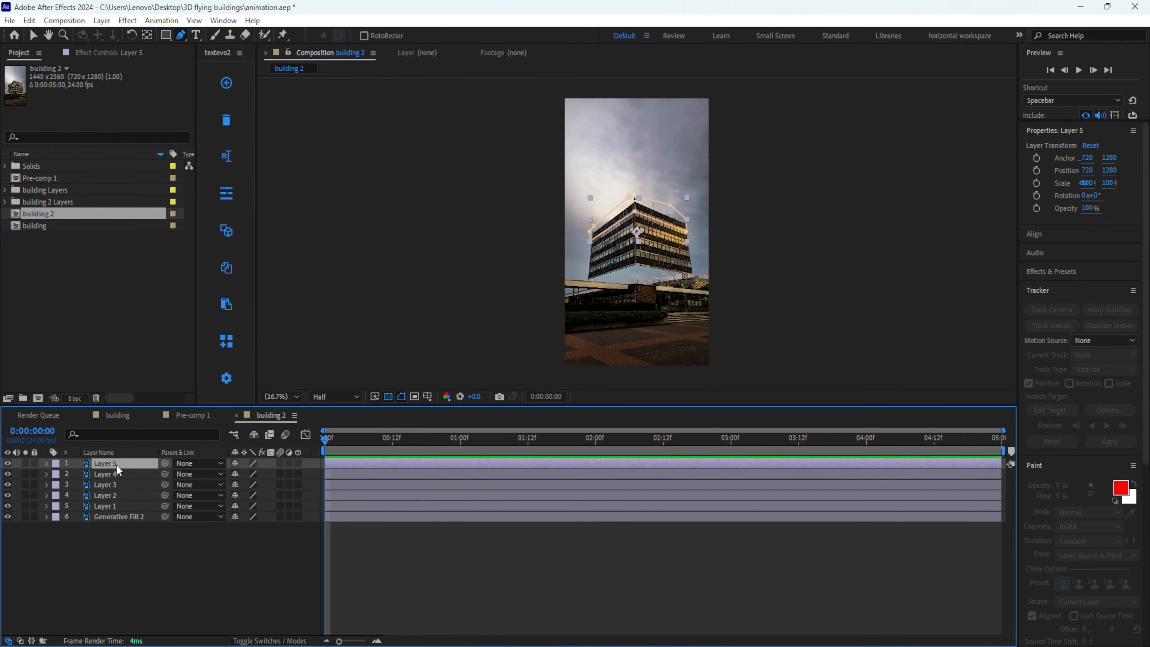
pyautogui.hotkey('ctrl', 'd')
pyautogui.doubleClick(112, 463)
pyautogui.rightClick(112, 463)
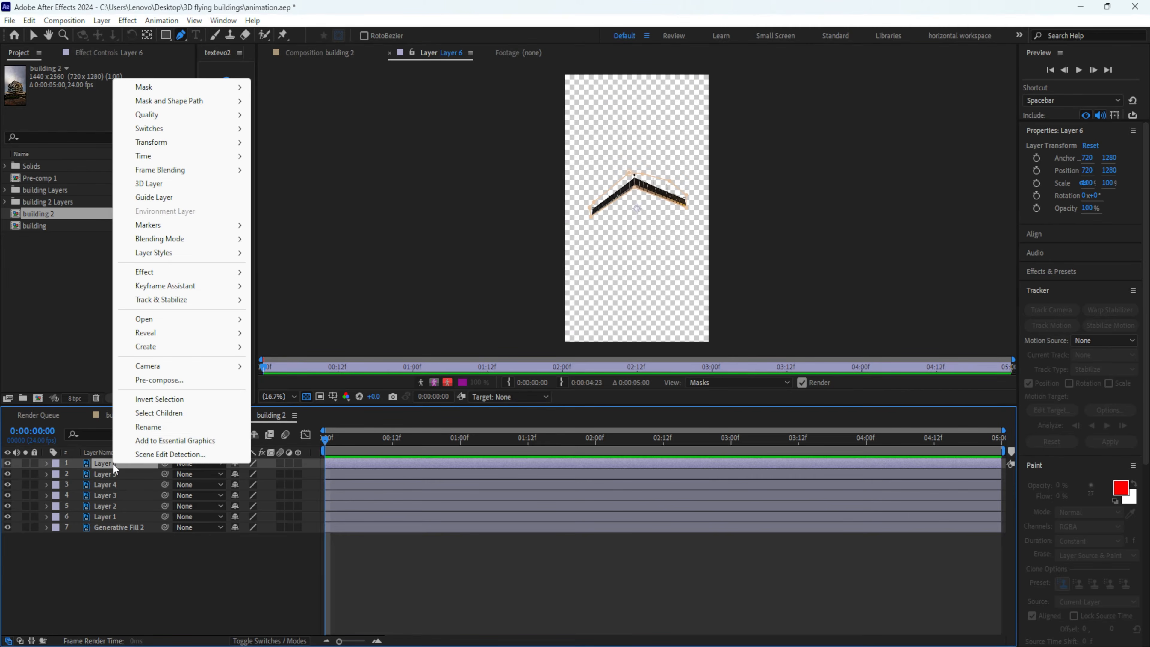
pyautogui.click(155, 427)
pyautogui.write('base')
pyautogui.press('Return')
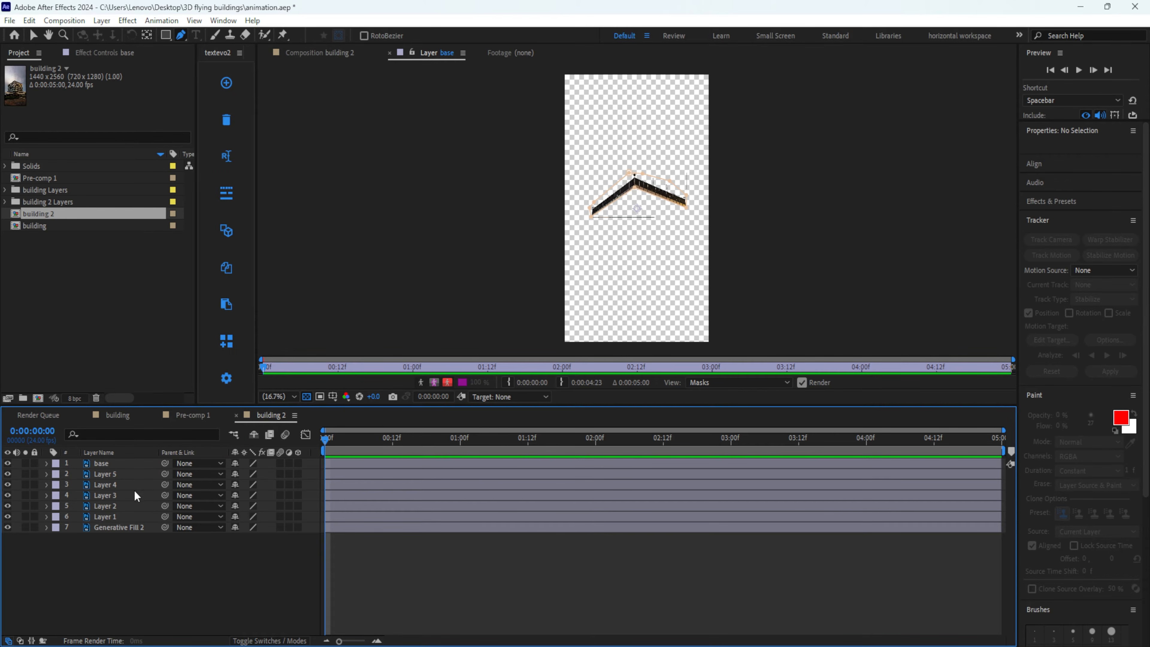
# - Move the base layer between Layer 1 and Generative Fill 2 and delete its mask
pyautogui.moveTo(110, 465); pyautogui.dragTo(102, 522)
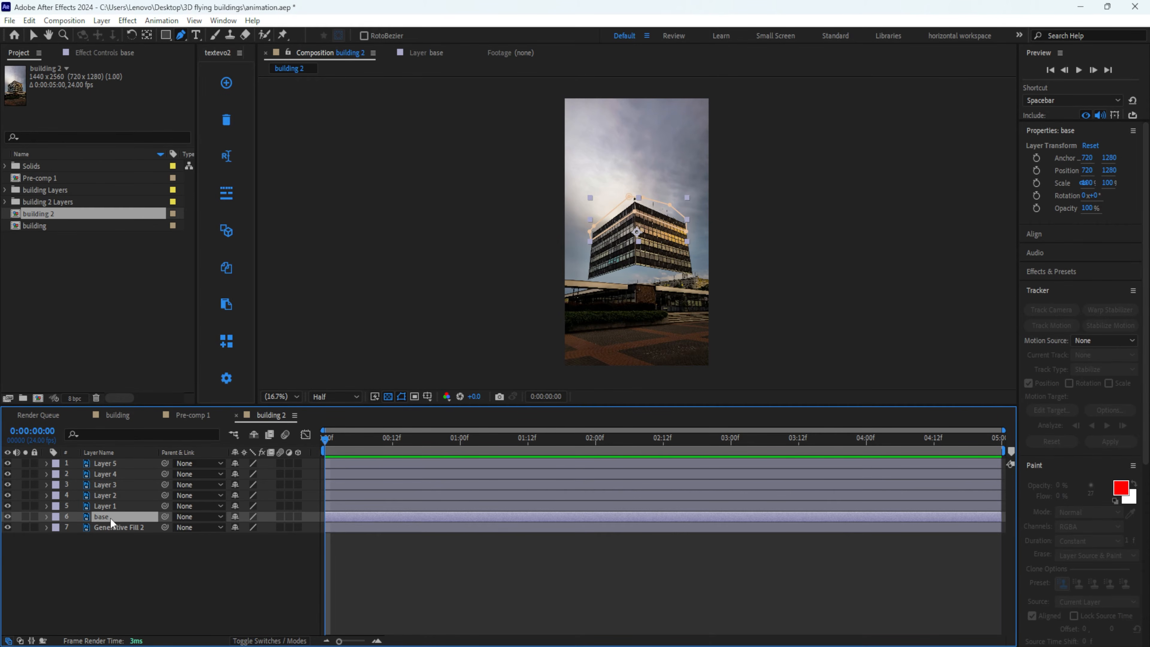
pyautogui.press('m')
pyautogui.click(102, 526)
pyautogui.press('Delete')
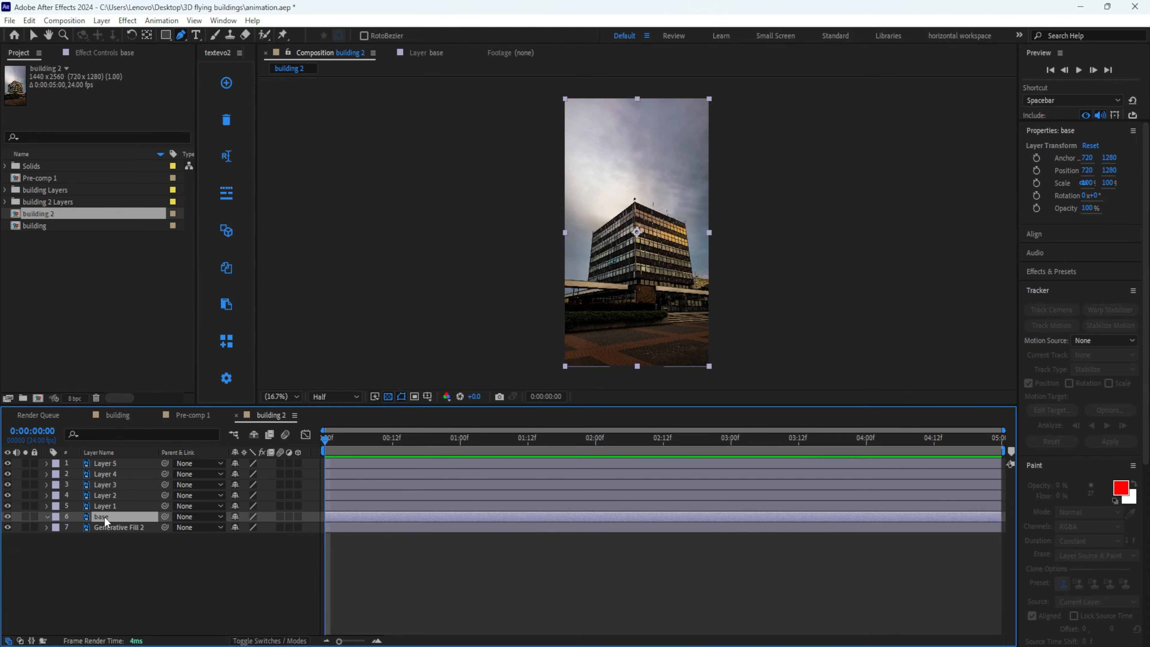
# - Examine the tower's lower part at 50% zoom with the base layer hidden and shown
pyautogui.click(286, 397)
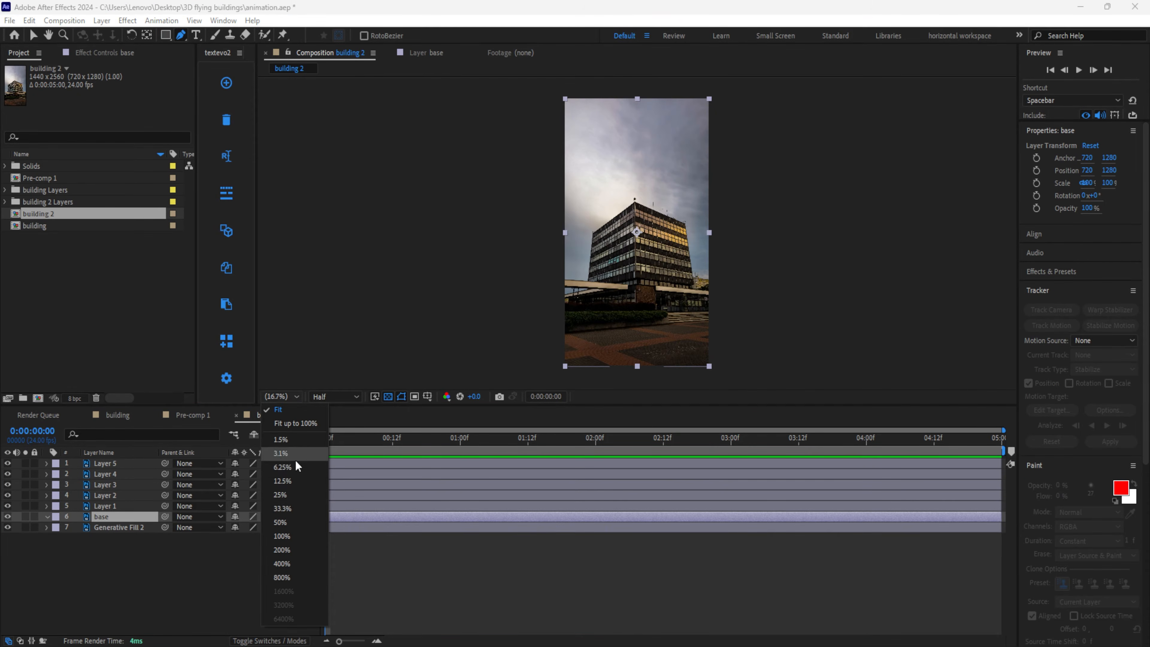
pyautogui.click(294, 500)
pyautogui.click(49, 35)
pyautogui.moveTo(676, 235); pyautogui.dragTo(670, 117)
pyautogui.click(182, 37)
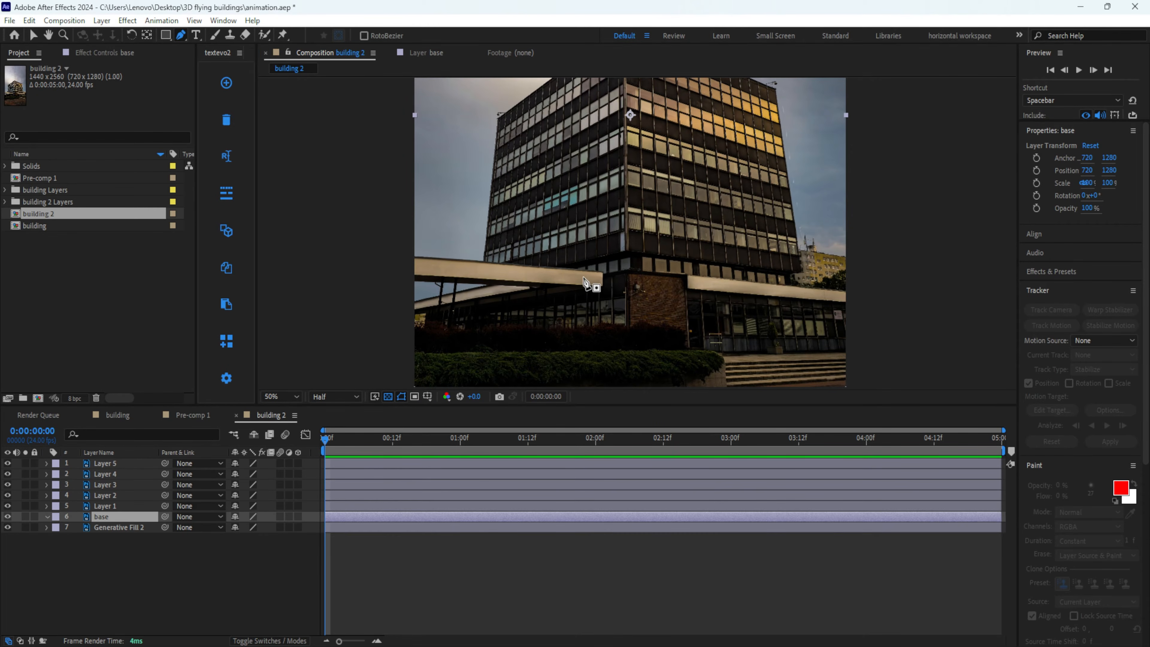
pyautogui.click(7, 516)
pyautogui.click(7, 517)
pyautogui.click(7, 517)
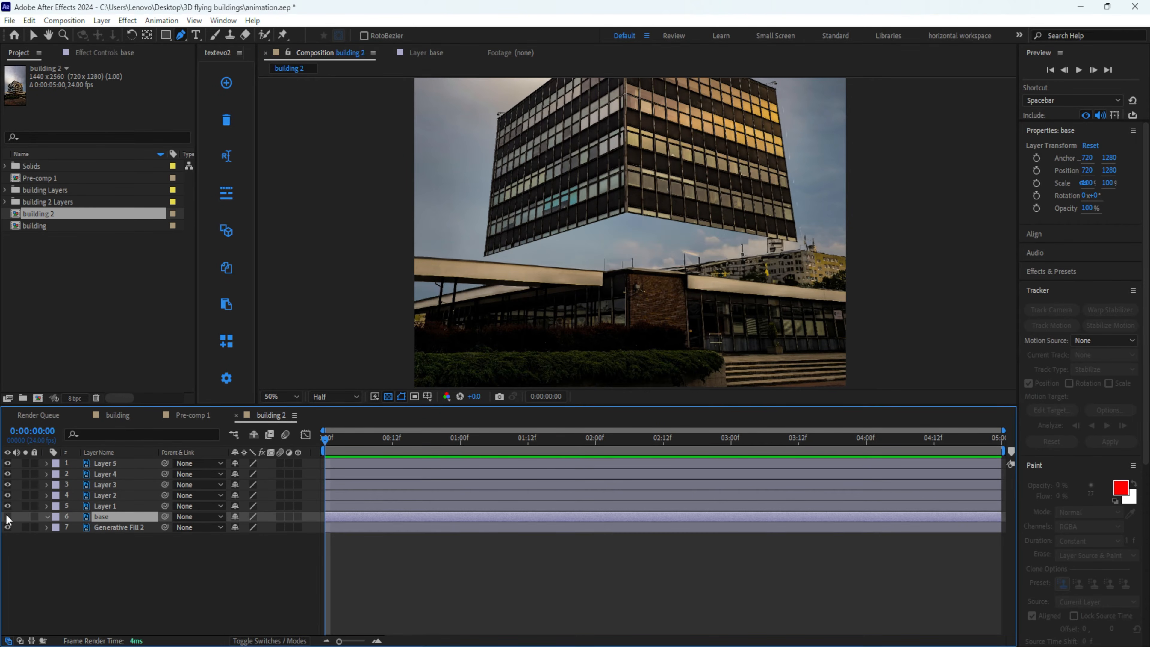
pyautogui.click(7, 516)
pyautogui.click(7, 516)
pyautogui.click(7, 516)
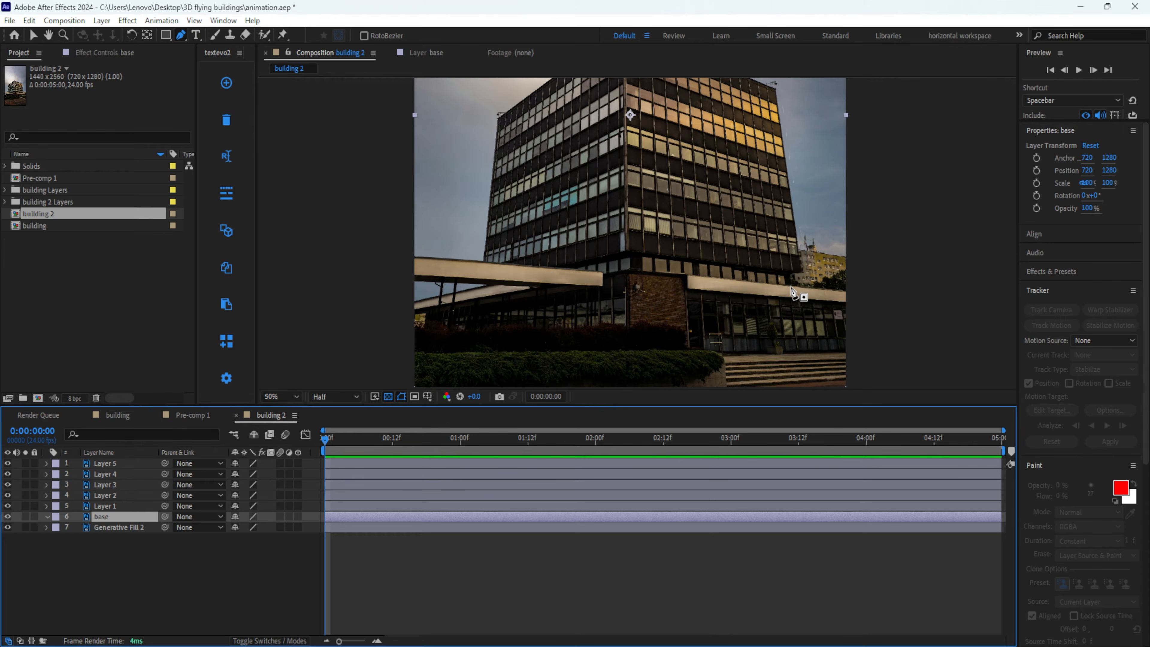
# - Draw a closed Pen tool mask on the base layer around the tower section between the lowest floor band and the entrance roofs
pyautogui.click(791, 285)
pyautogui.click(807, 270)
pyautogui.click(802, 245)
pyautogui.click(626, 212)
pyautogui.click(482, 256)
pyautogui.click(482, 261)
pyautogui.press('.')
pyautogui.click(568, 312)
pyautogui.click(622, 310)
pyautogui.click(738, 317)
pyautogui.click(946, 338)
pyautogui.click(271, 588)
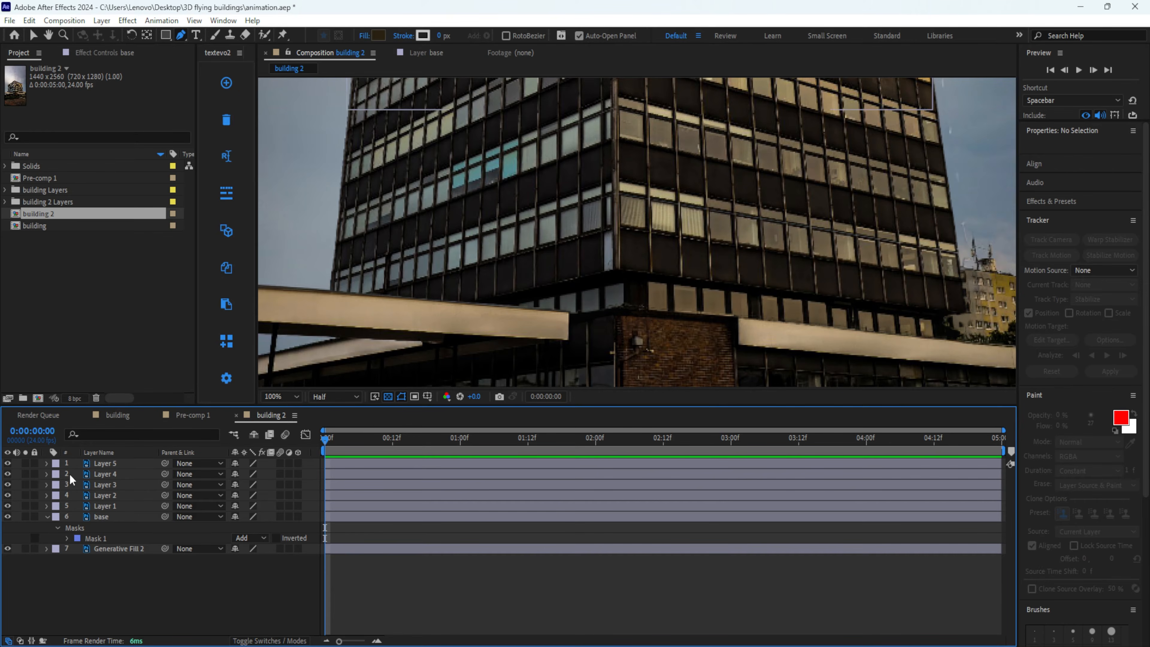
pyautogui.click(47, 516)
pyautogui.hotkey('shift', '/')
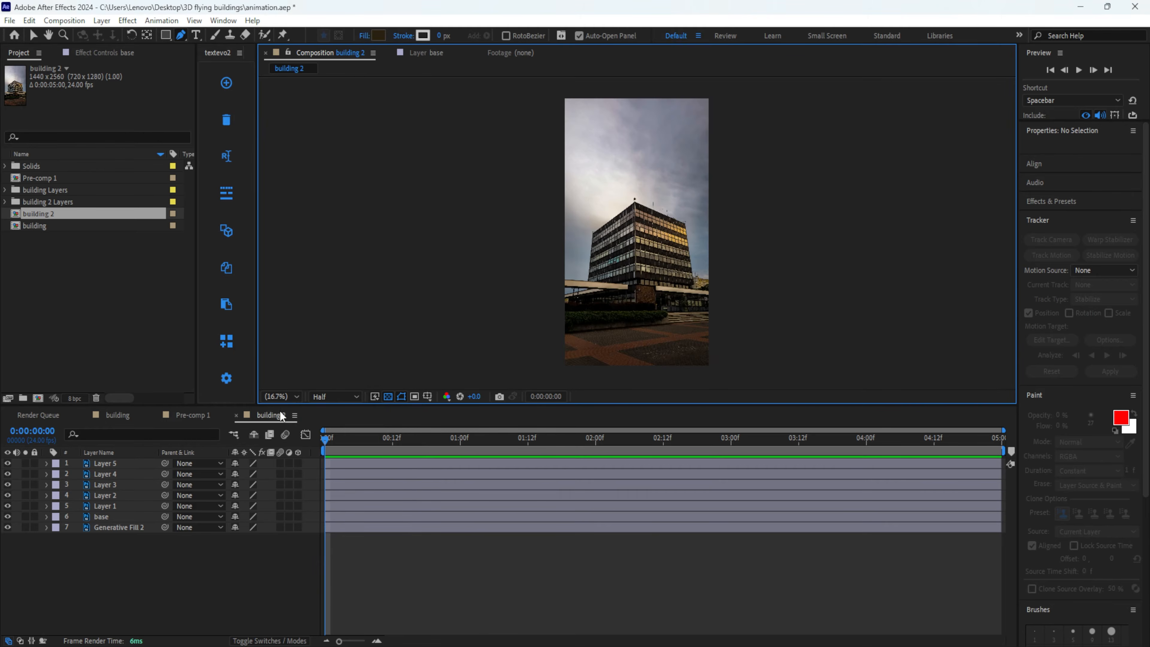
# - Hide Layers 4, 3, 2, 1 and base, keeping only Layer 5 and Generative Fill 2 visible
pyautogui.click(102, 517)
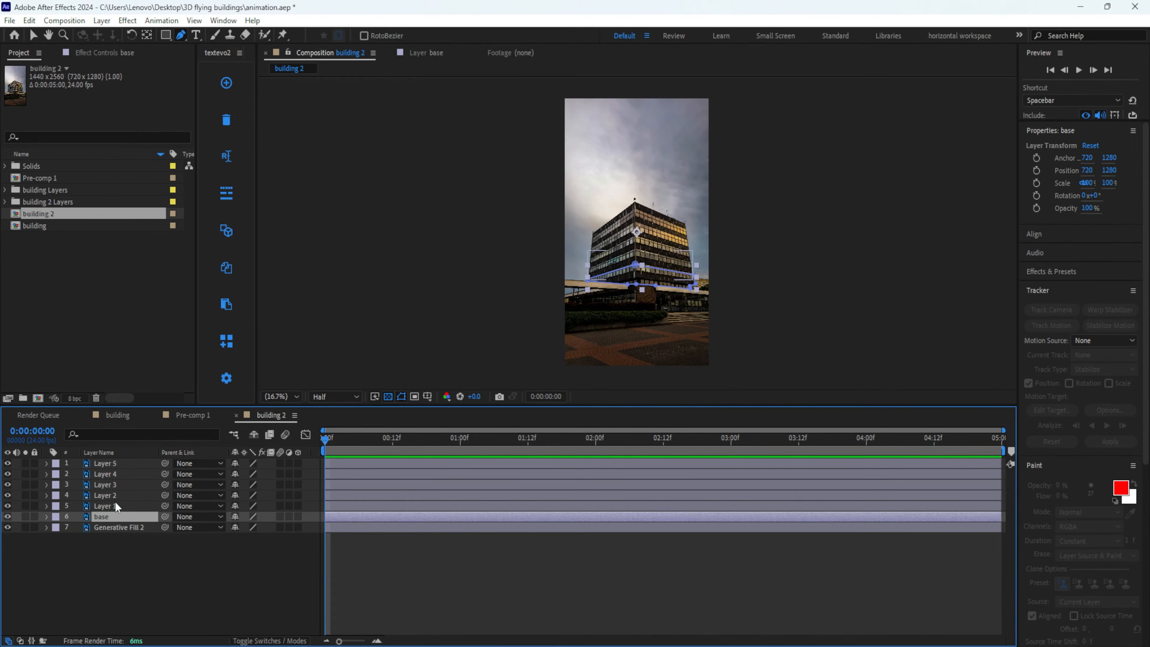
pyautogui.hotkey('ctrl', 'shift', 'a')
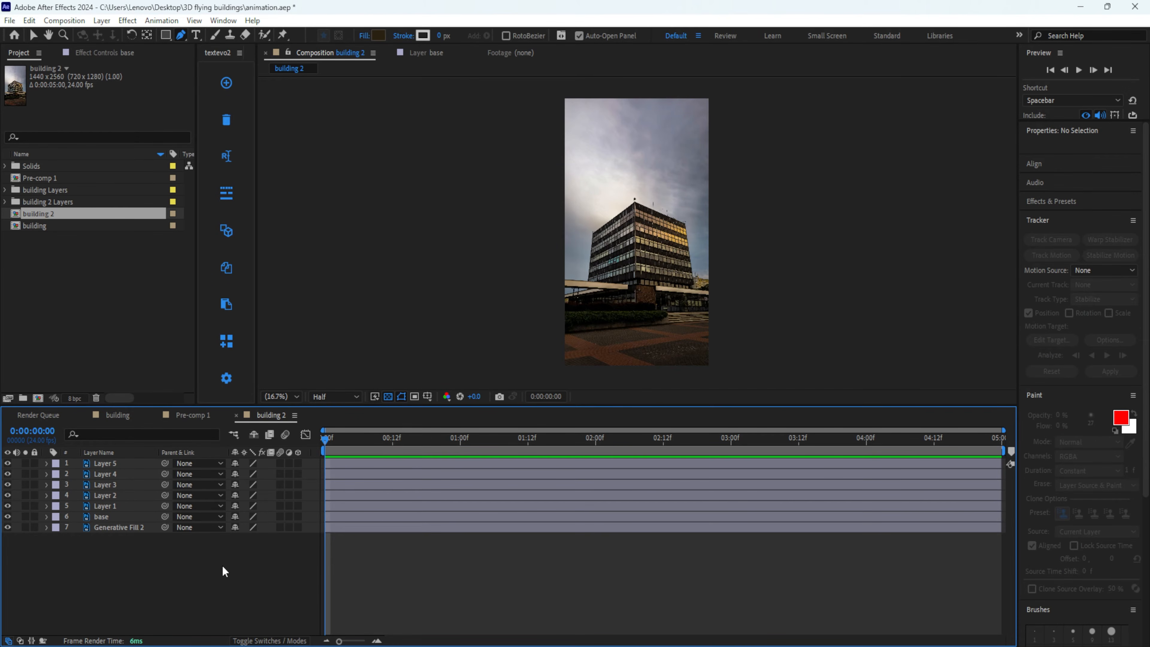
pyautogui.click(114, 465)
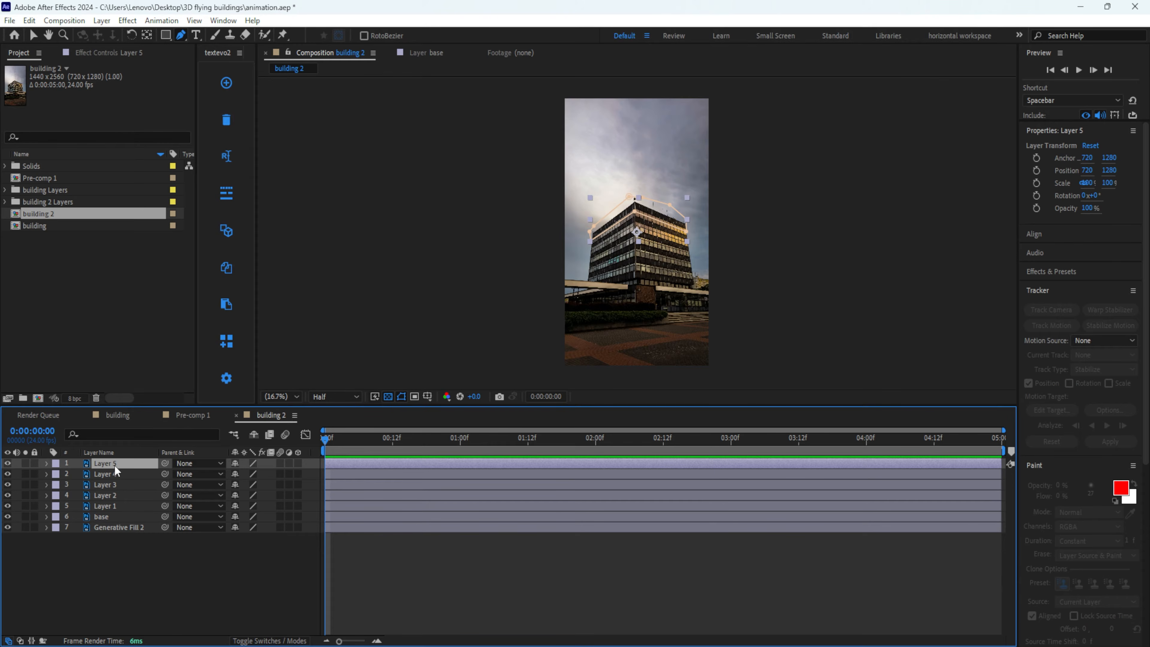
pyautogui.click(95, 592)
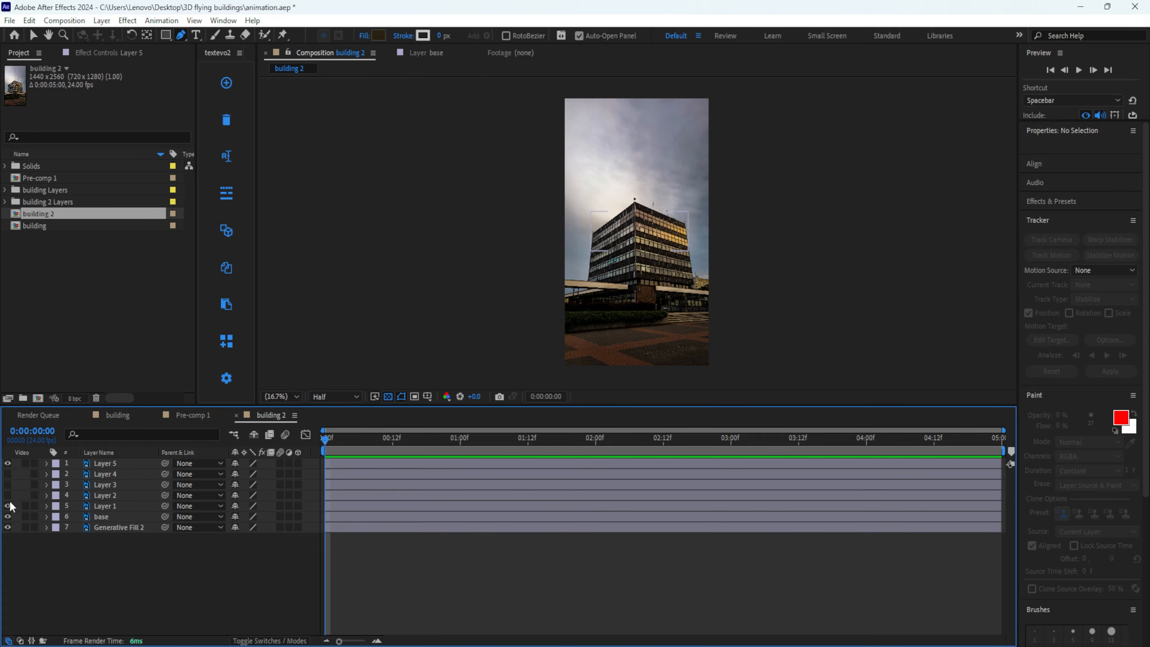
pyautogui.click(7, 527)
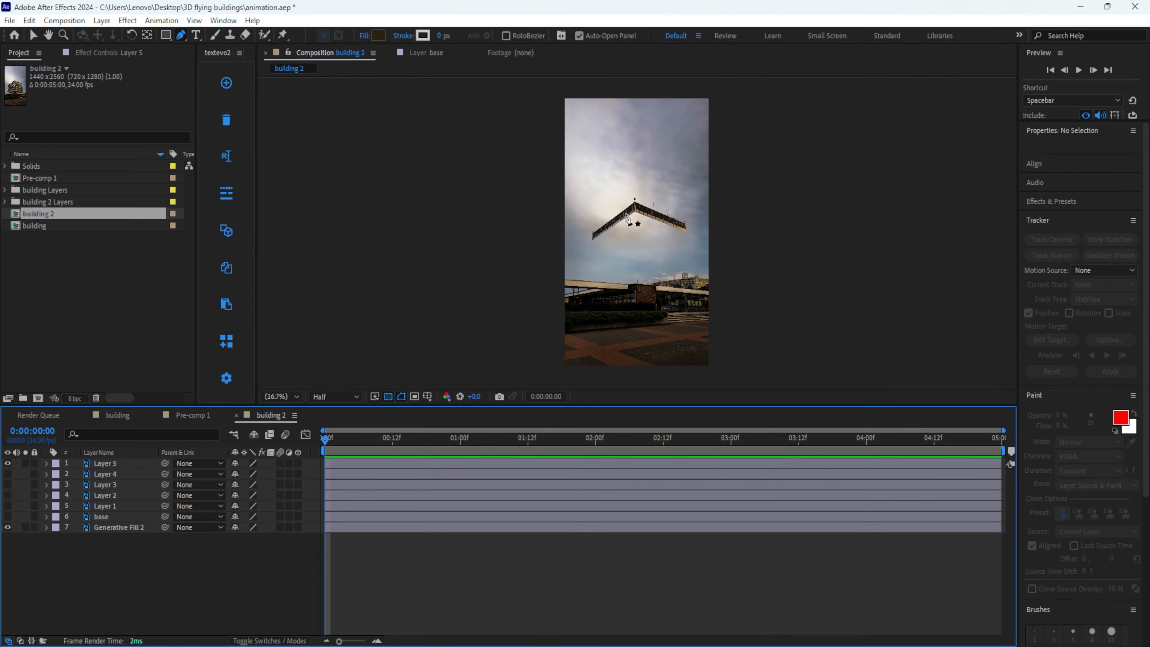
# - Draw a four-point dark brown Pen shape as the underside of the Layer 5 floor, with its front corner placed below the middle corner
pyautogui.scroll(3, 483, 327)
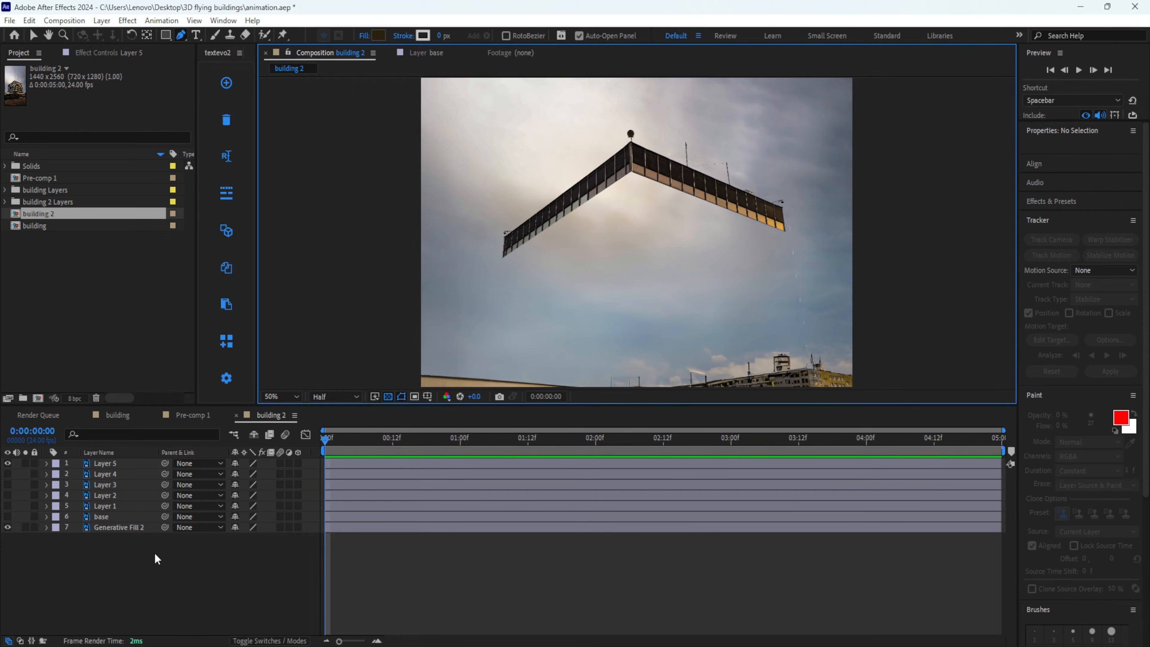
pyautogui.click(153, 563)
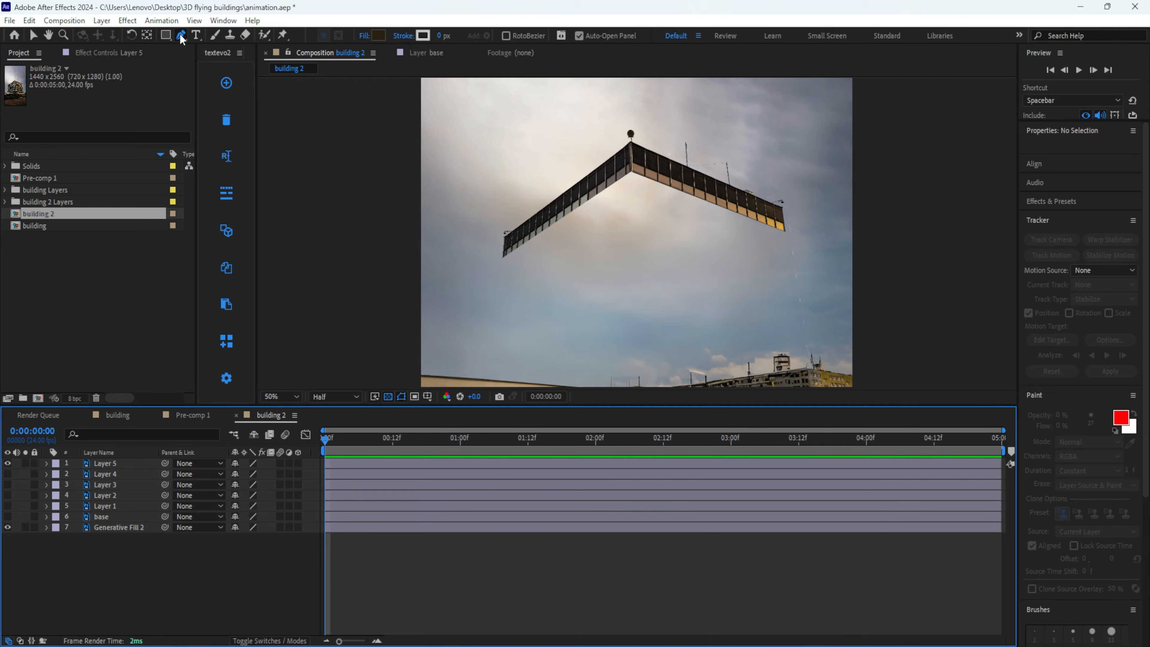
pyautogui.click(503, 259)
pyautogui.click(631, 171)
pyautogui.click(784, 232)
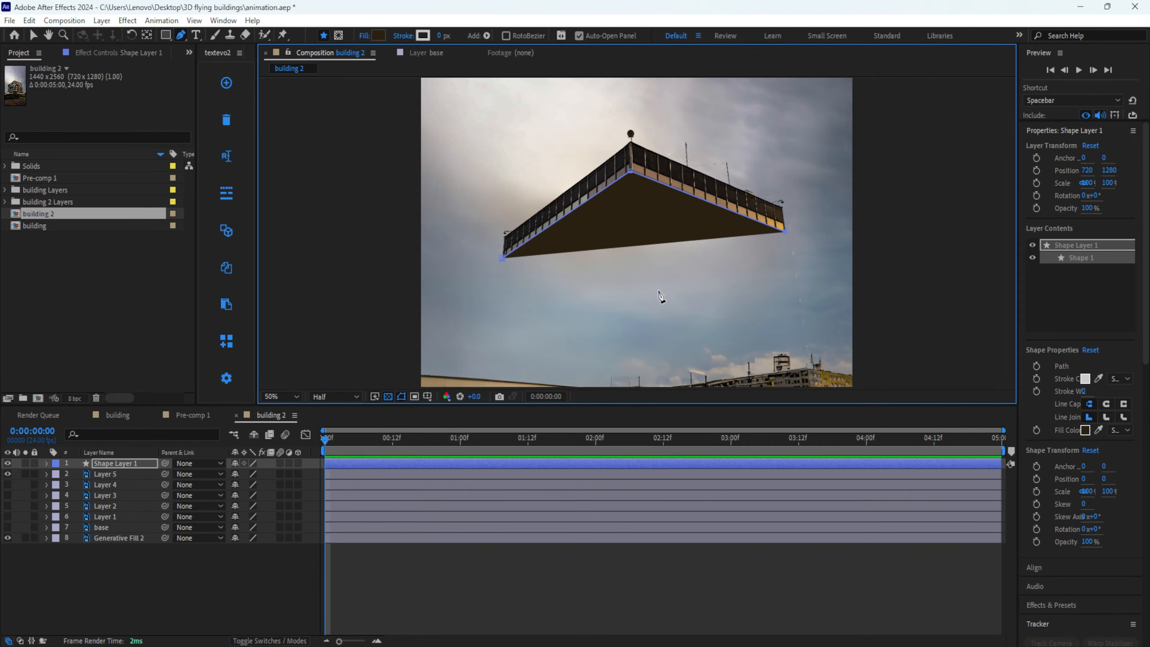
pyautogui.click(646, 275)
pyautogui.press('v')
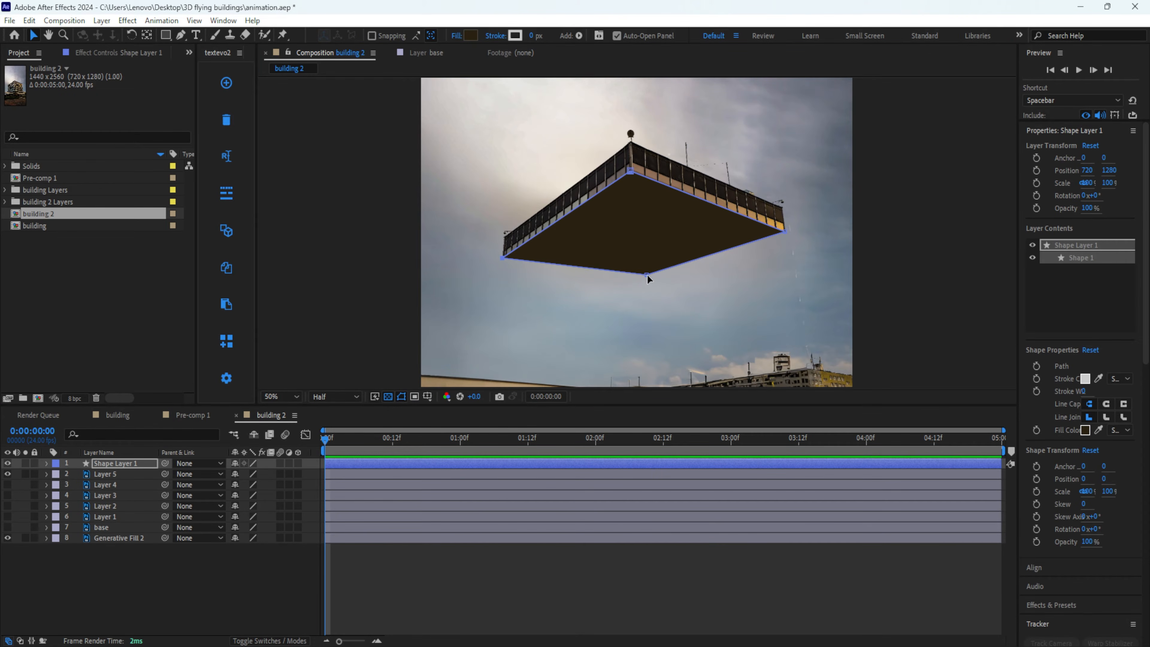
pyautogui.moveTo(646, 274)
pyautogui.mouseDown()
pyautogui.moveTo(640, 333)
pyautogui.moveTo(642, 258)
pyautogui.moveTo(629, 273)
pyautogui.mouseUp()
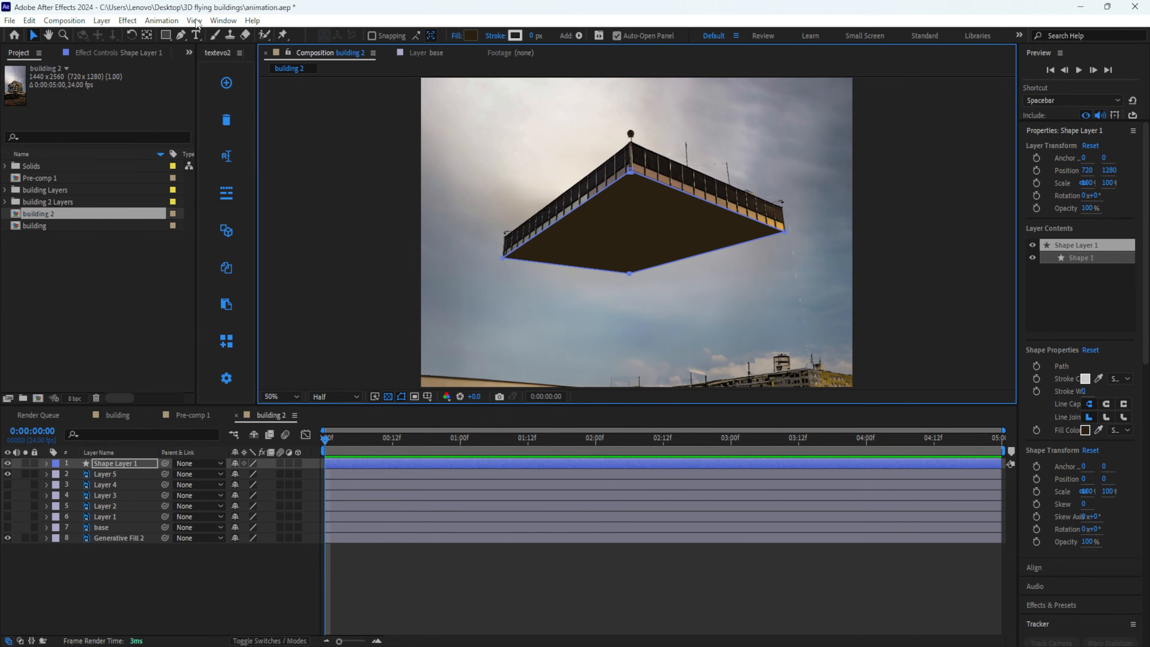
# - Show the rulers and place a vertical guide through the underside shape's middle and front corners
pyautogui.click(222, 21)
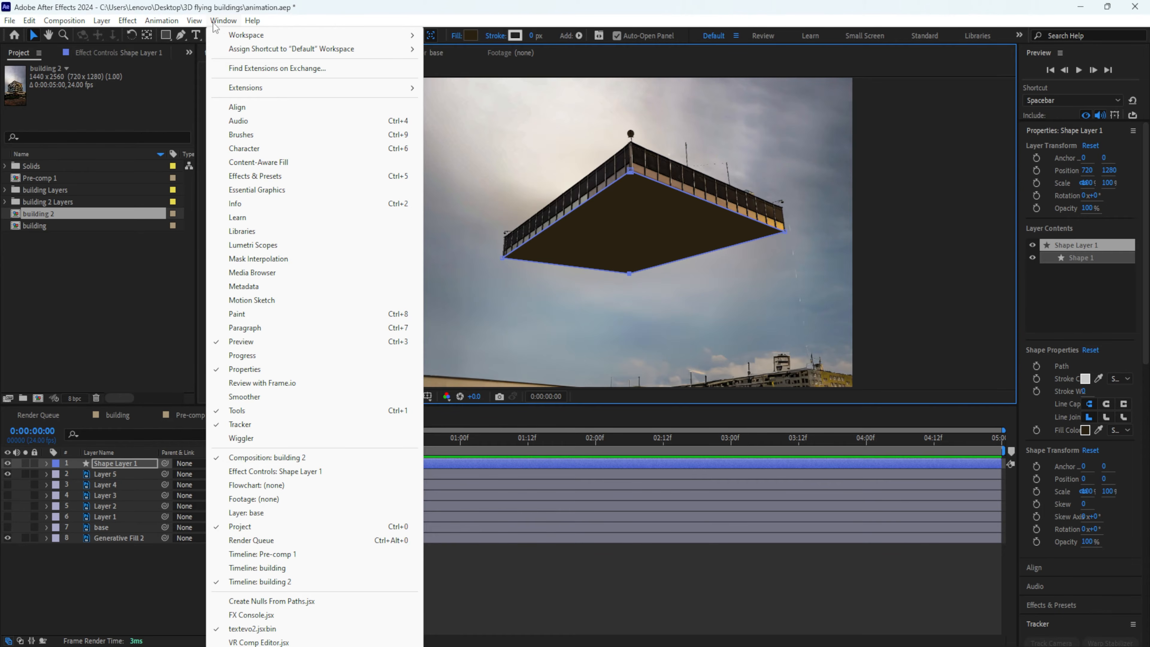
pyautogui.moveTo(195, 20)
pyautogui.click(240, 142)
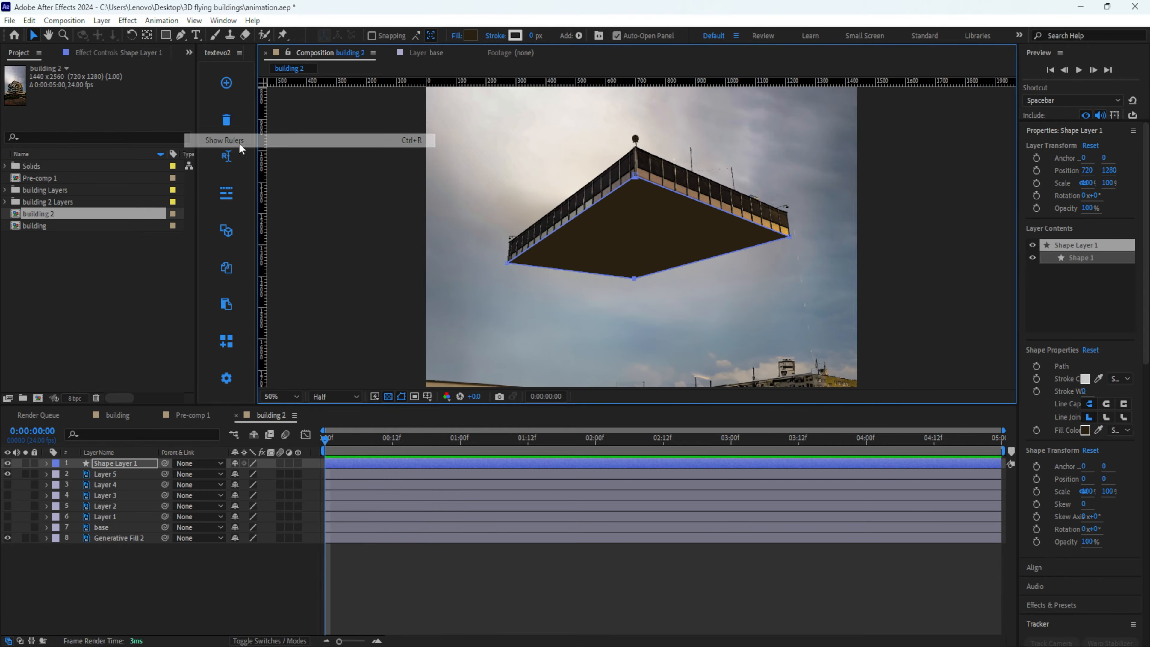
pyautogui.moveTo(263, 202); pyautogui.dragTo(635, 230)
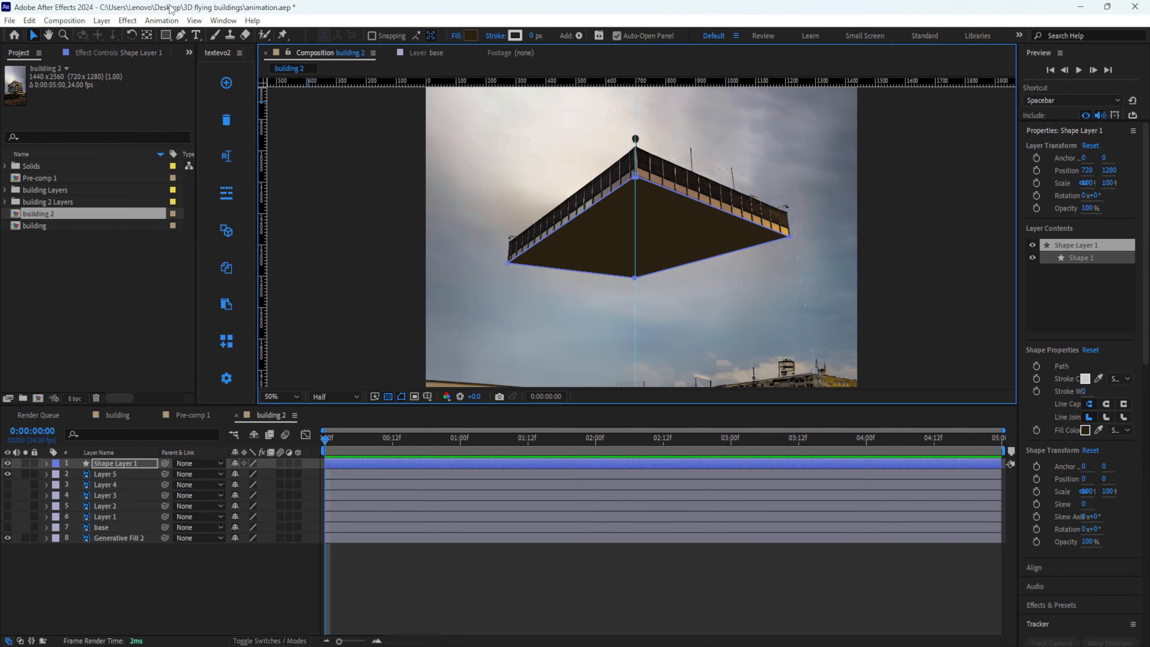
# - Hide the rulers, remove the vertical guide, and slightly adjust the front corner of the Layer 5 underside shape
pyautogui.click(194, 20)
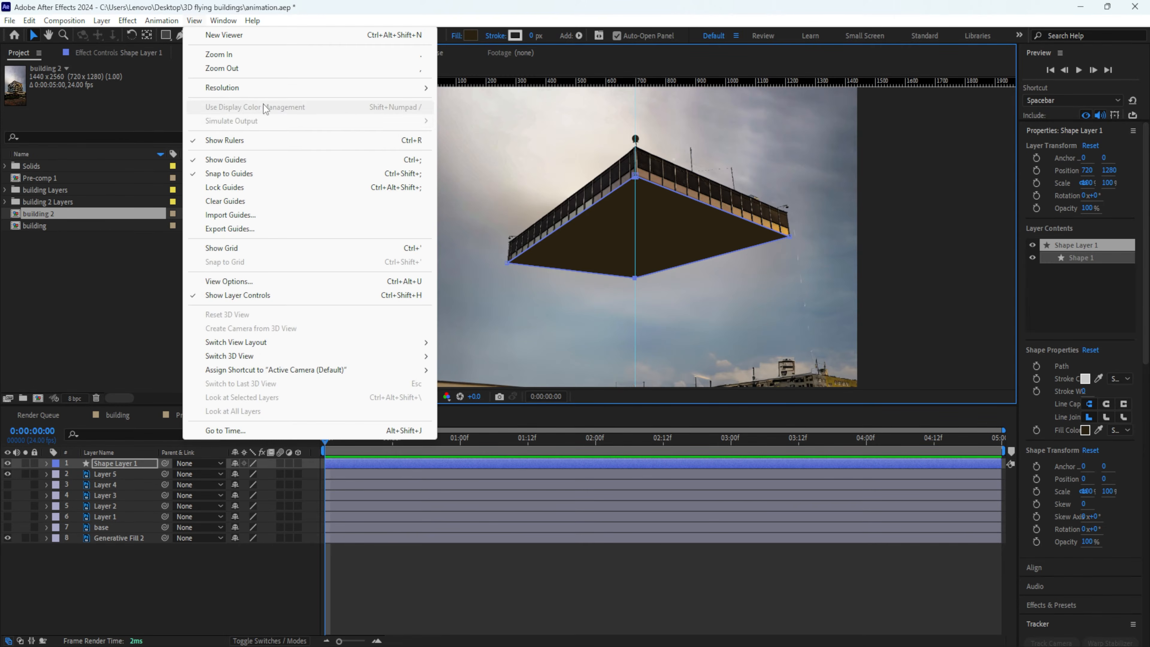
pyautogui.click(230, 144)
pyautogui.moveTo(629, 273); pyautogui.dragTo(635, 270)
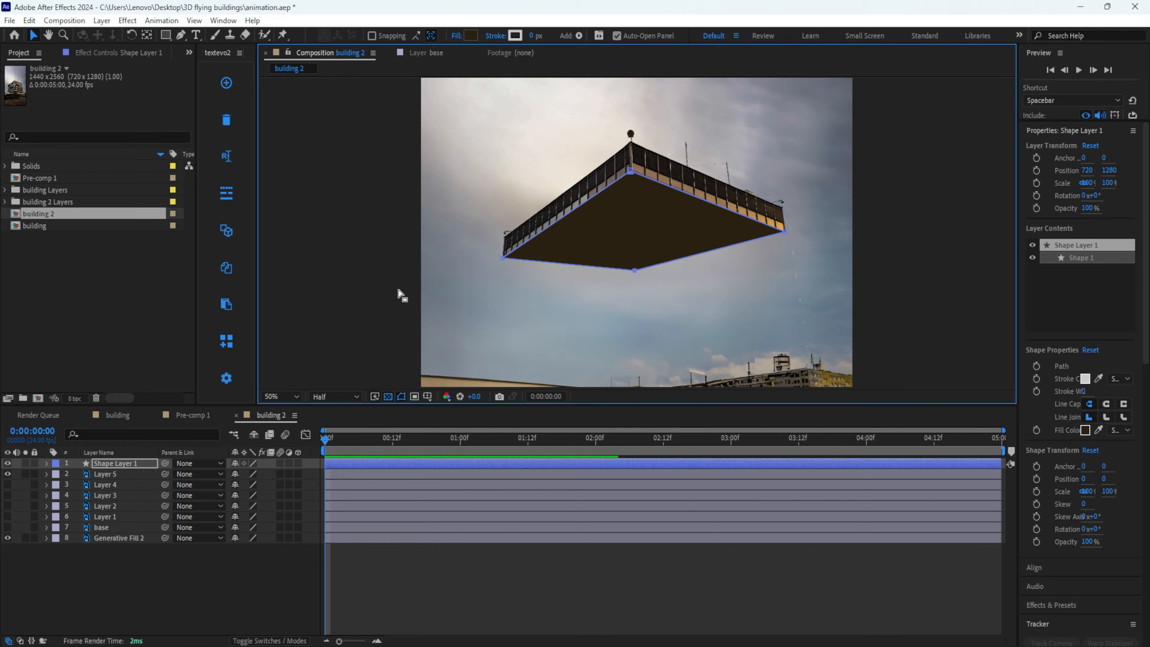
pyautogui.click(207, 593)
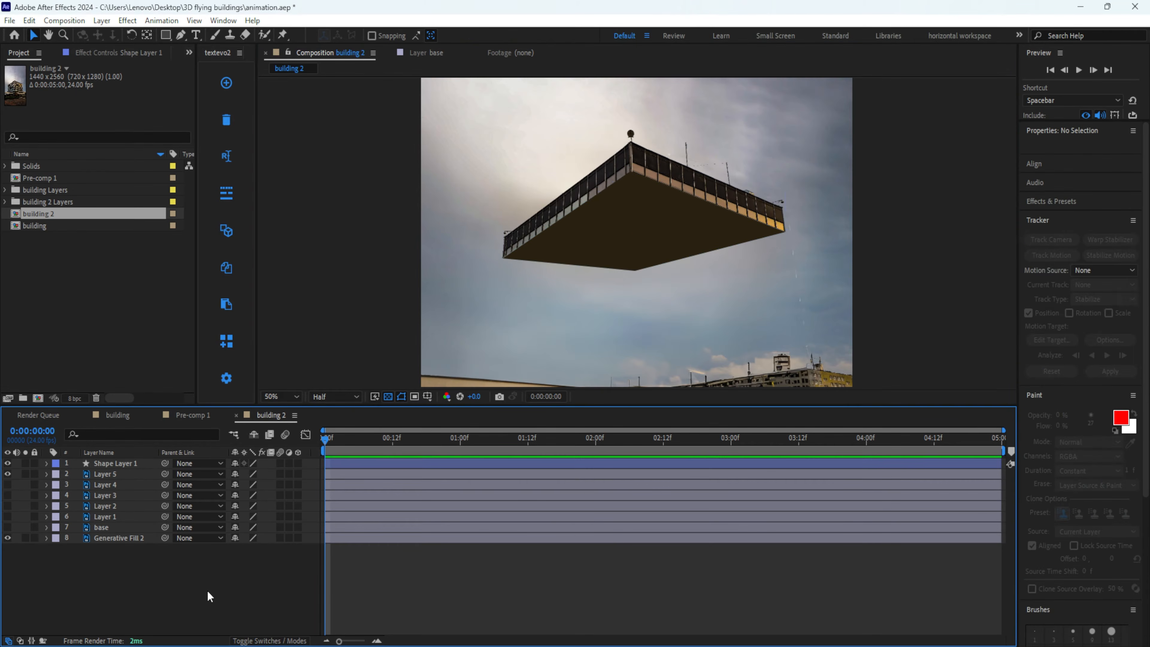
# - Change the underside shape's fill to the darker brown 1E1A11, sampled from the floor's facade
pyautogui.click(663, 241)
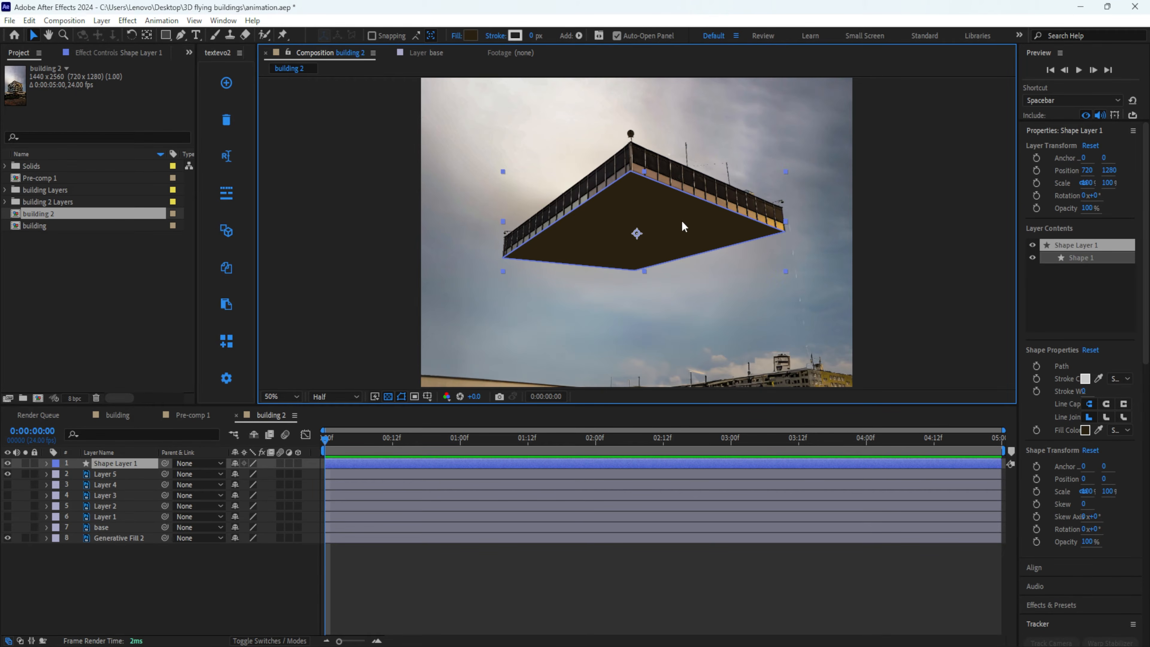
pyautogui.click(469, 35)
pyautogui.click(967, 533)
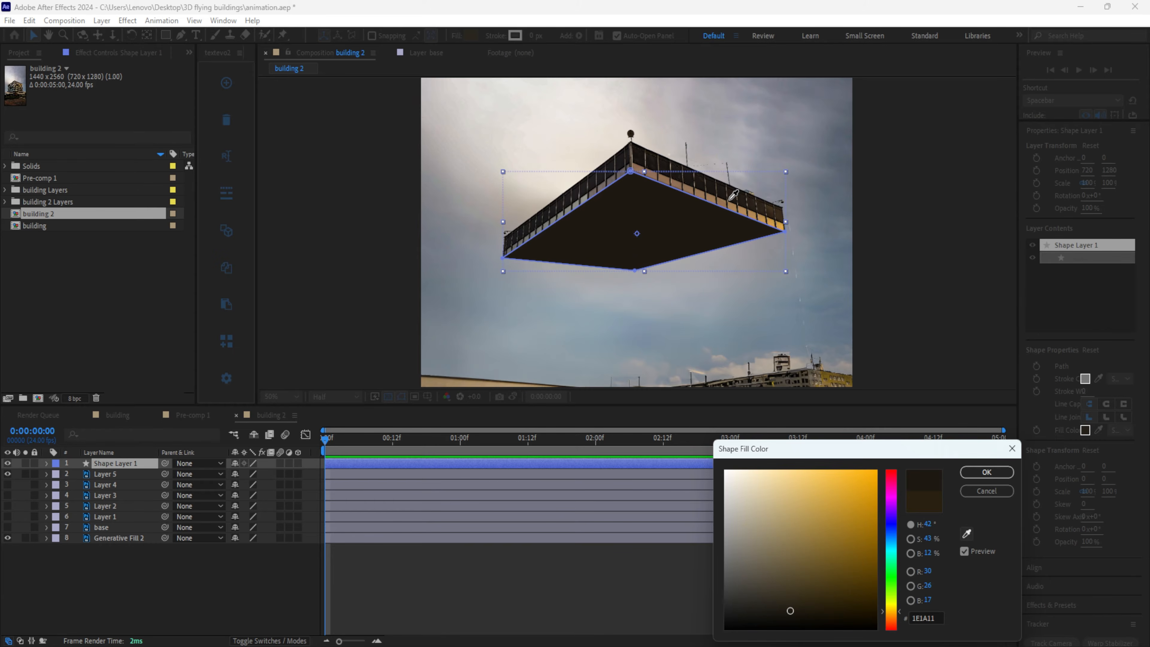
pyautogui.click(731, 198)
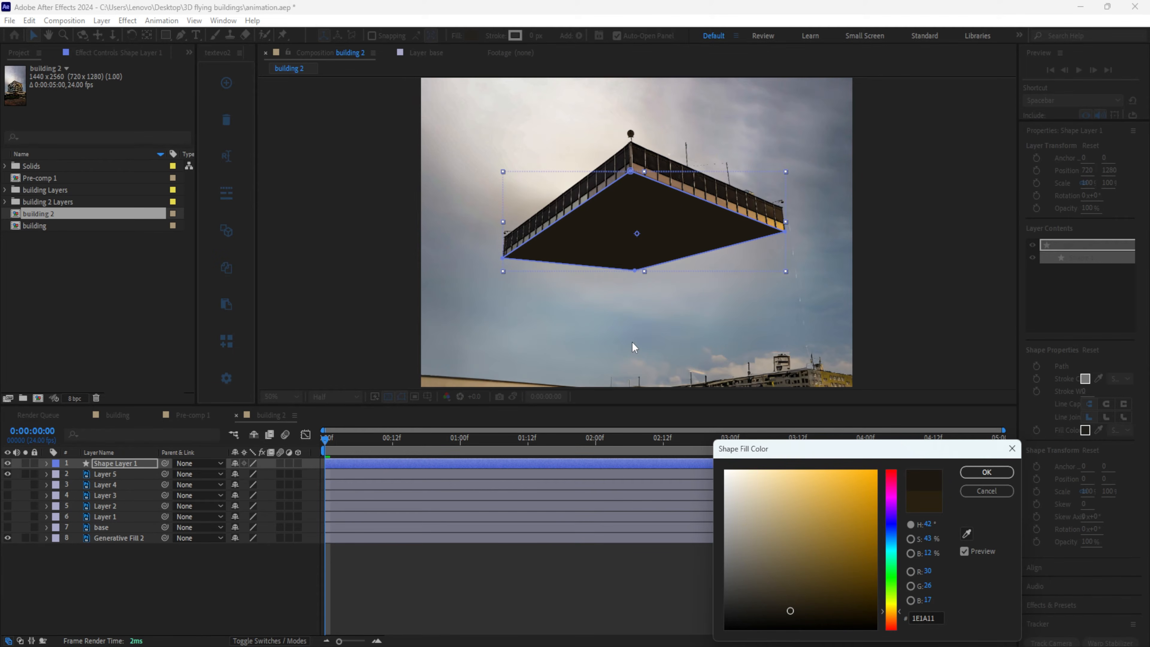
pyautogui.click(987, 472)
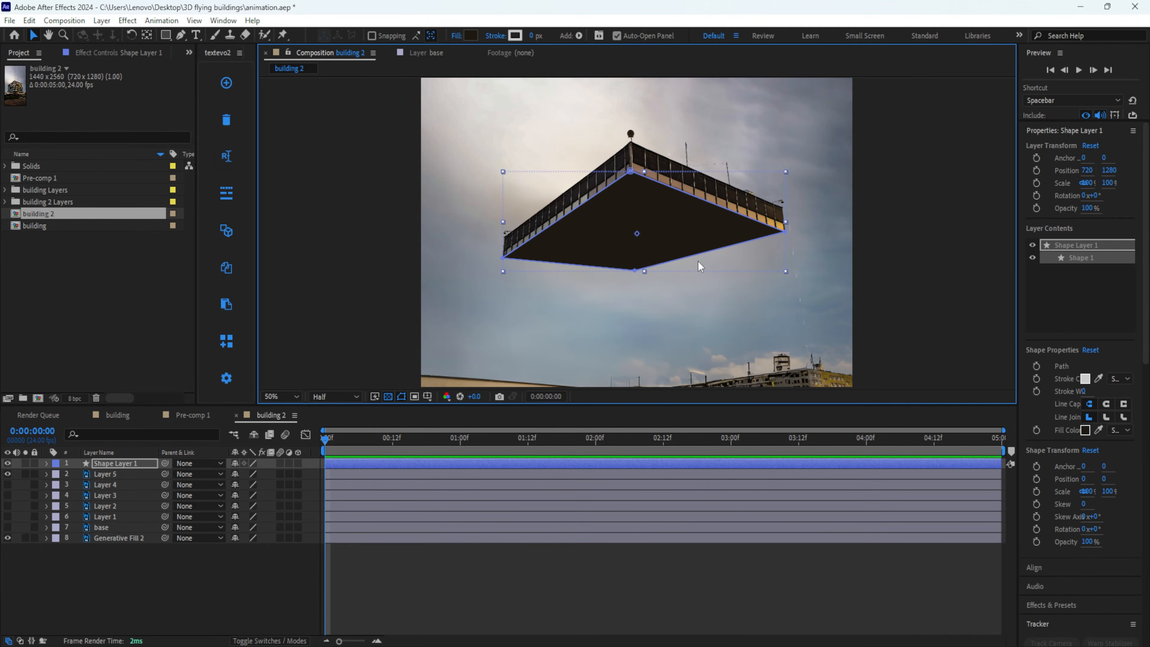
# - Move Shape Layer 1 below the base layer and parent it to Layer 5
pyautogui.moveTo(116, 463); pyautogui.dragTo(124, 536)
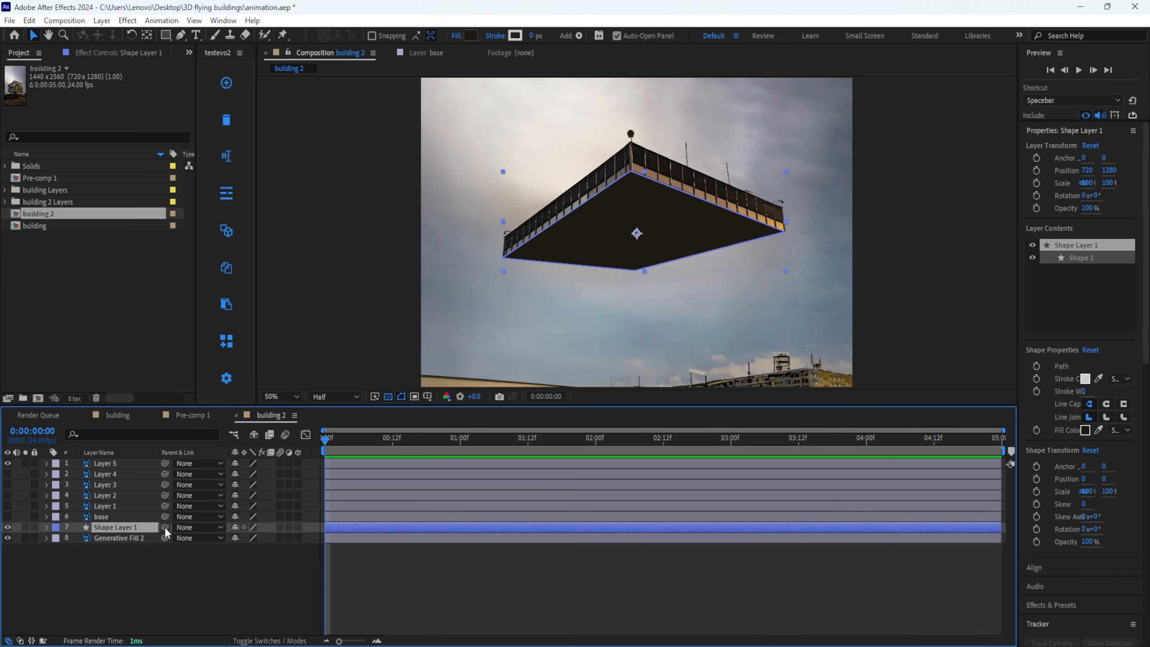
pyautogui.moveTo(164, 530); pyautogui.dragTo(108, 464)
# - Test the parenting by shifting Layer 5's X position to 761, and undo the shift
pyautogui.click(46, 463)
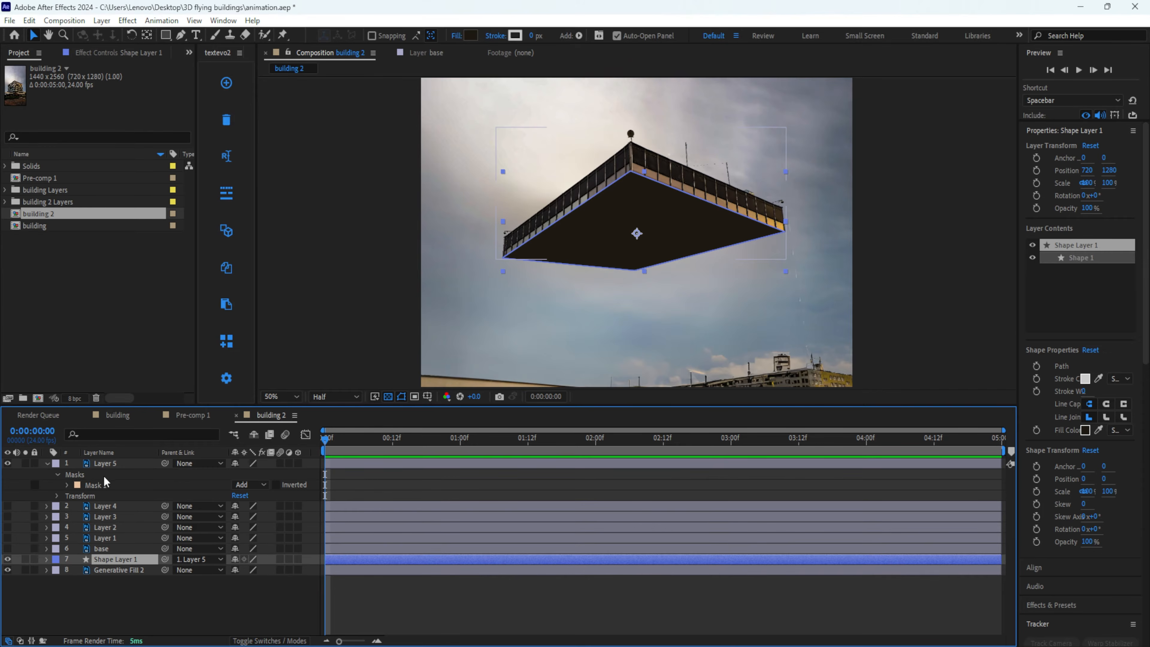
pyautogui.click(110, 462)
pyautogui.press('p')
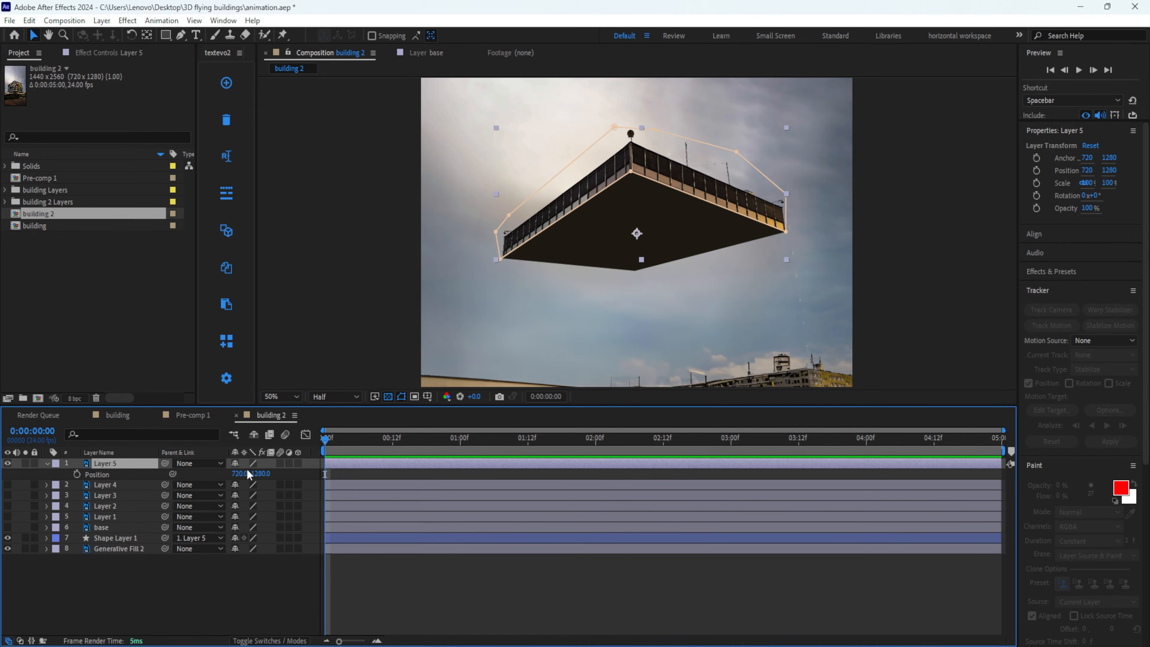
pyautogui.moveTo(237, 476); pyautogui.dragTo(260, 484)
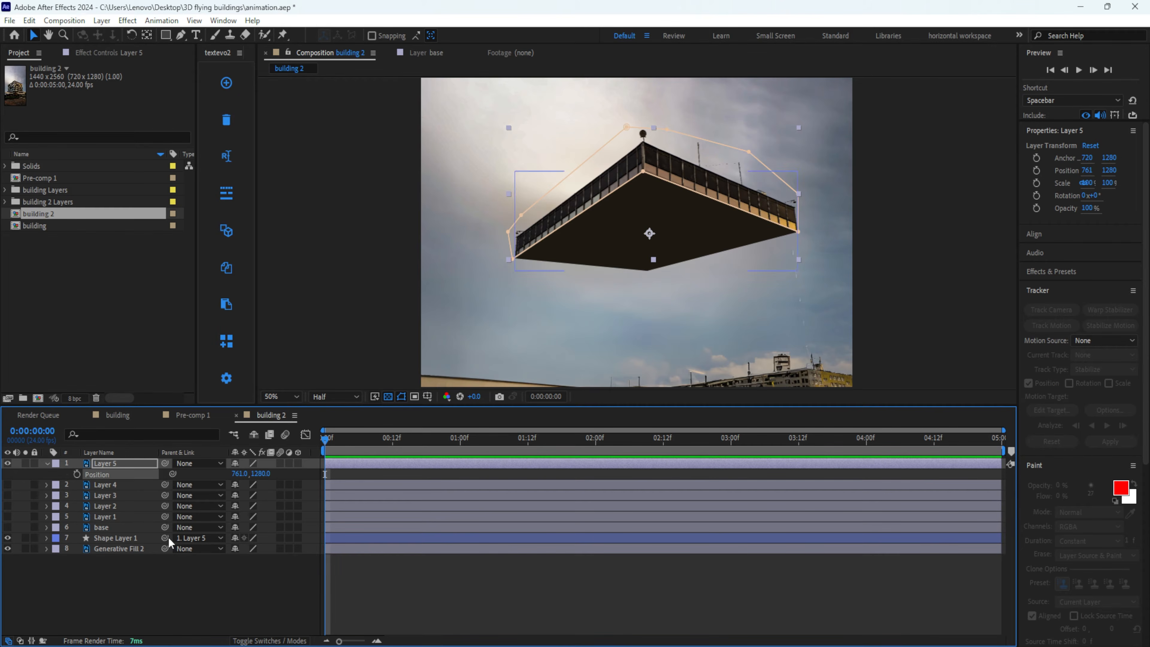
pyautogui.hotkey('ctrl', 'z')
# - Hide Layer 5 and Shape Layer 1, and show Layer 4 above the background
pyautogui.click(125, 463)
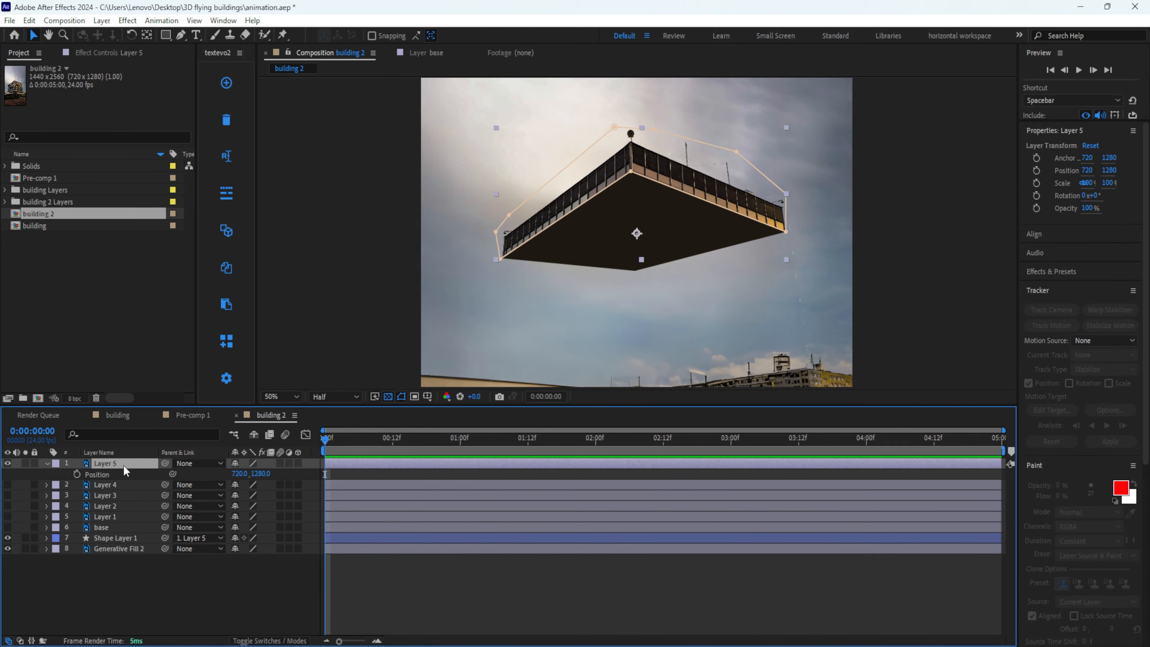
pyautogui.click(117, 486)
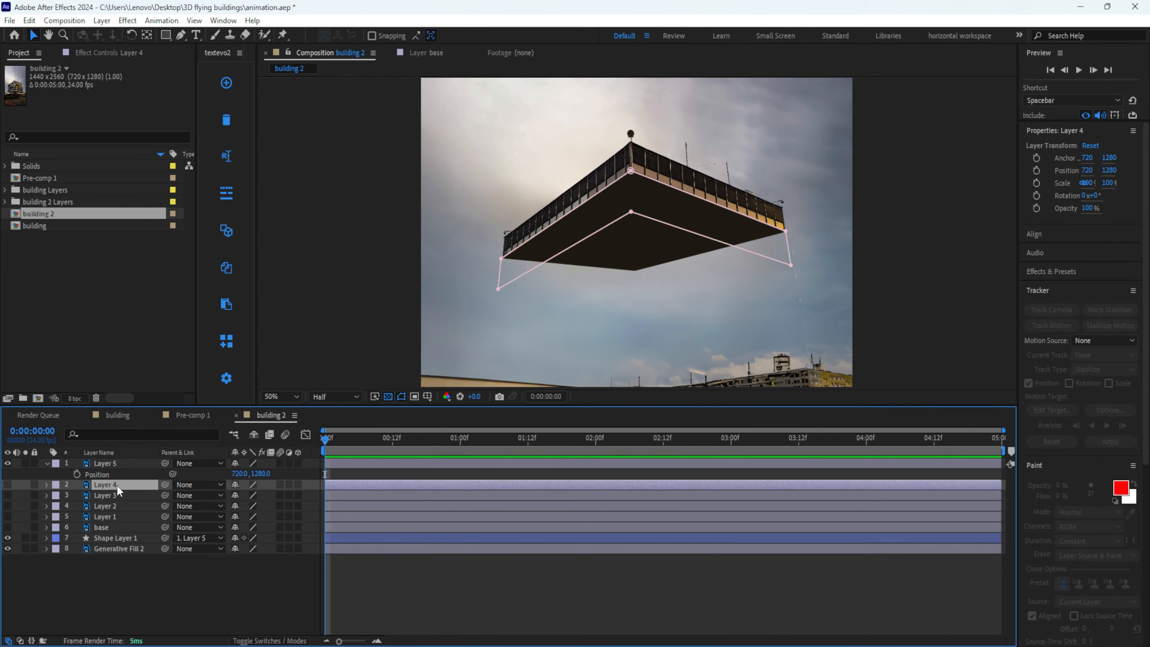
pyautogui.click(136, 593)
pyautogui.click(7, 462)
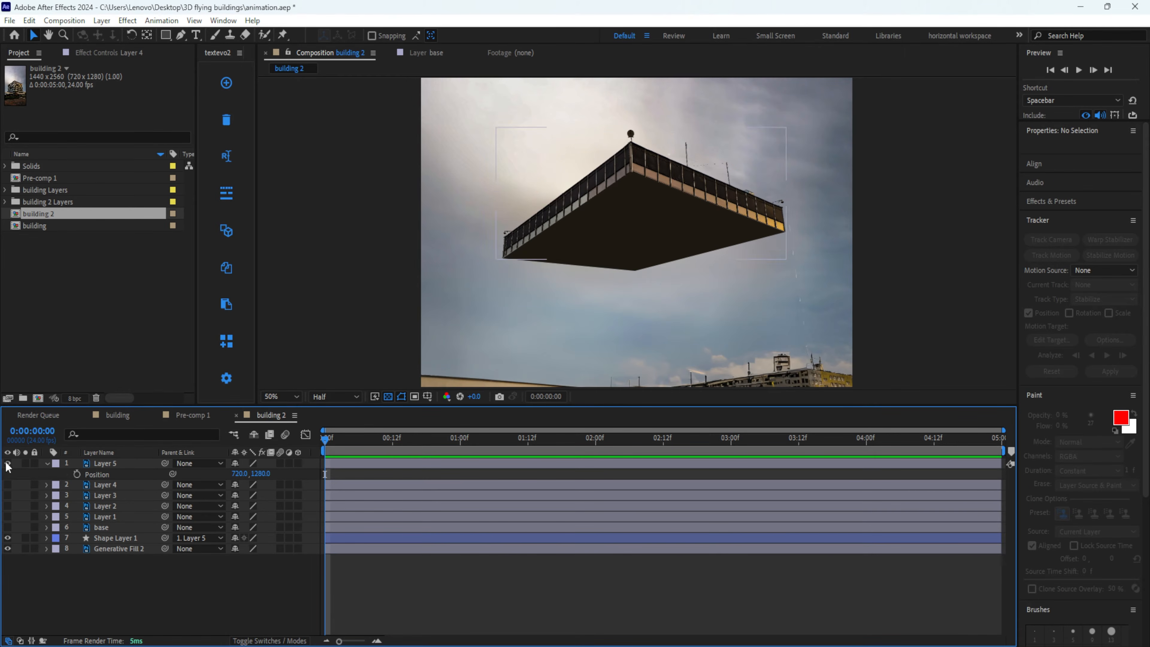
pyautogui.click(7, 539)
pyautogui.click(8, 484)
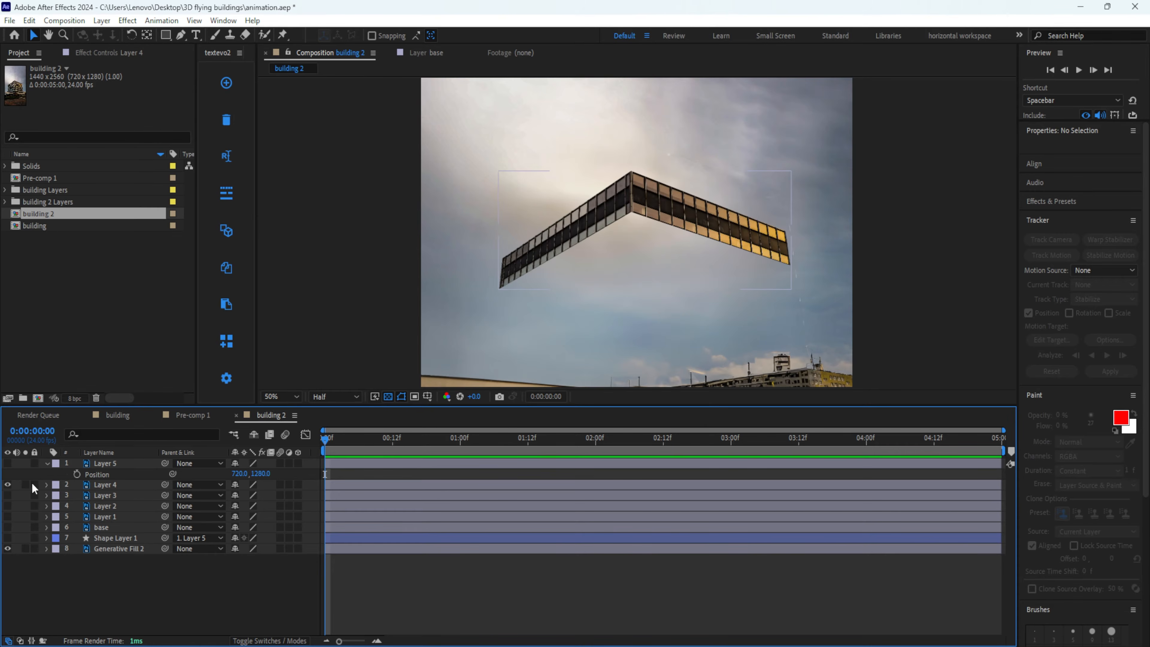
# - With no layer selected, draw a four-point dark Pen shape as the underside of the Layer 4 floor
pyautogui.click(109, 485)
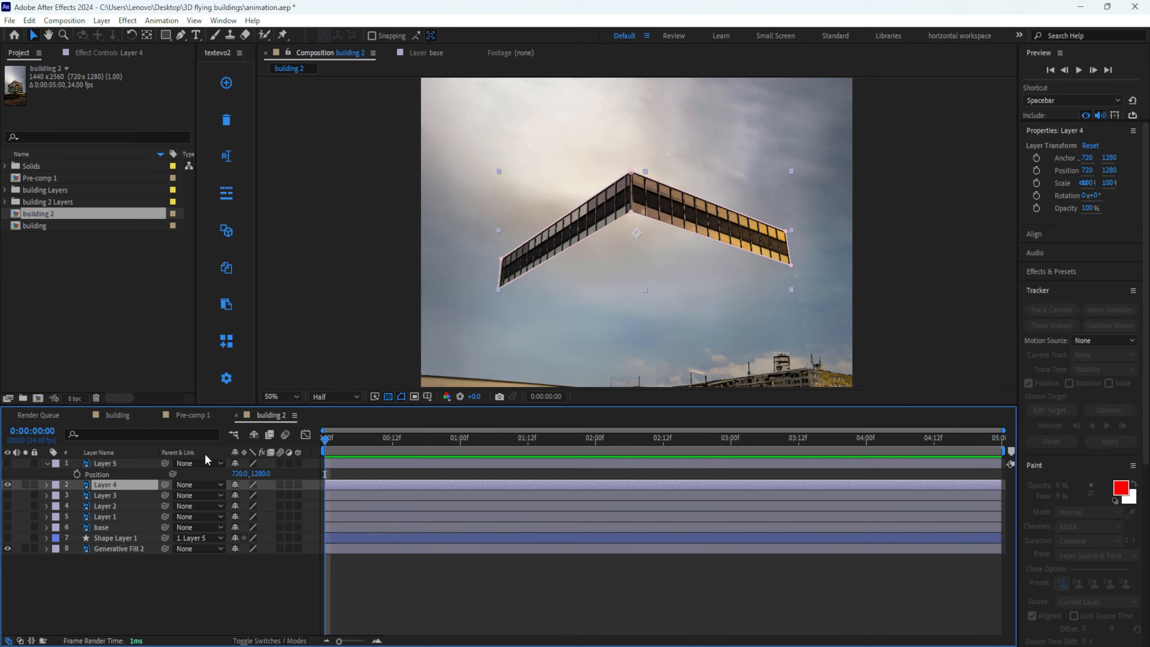
pyautogui.click(166, 575)
pyautogui.click(181, 35)
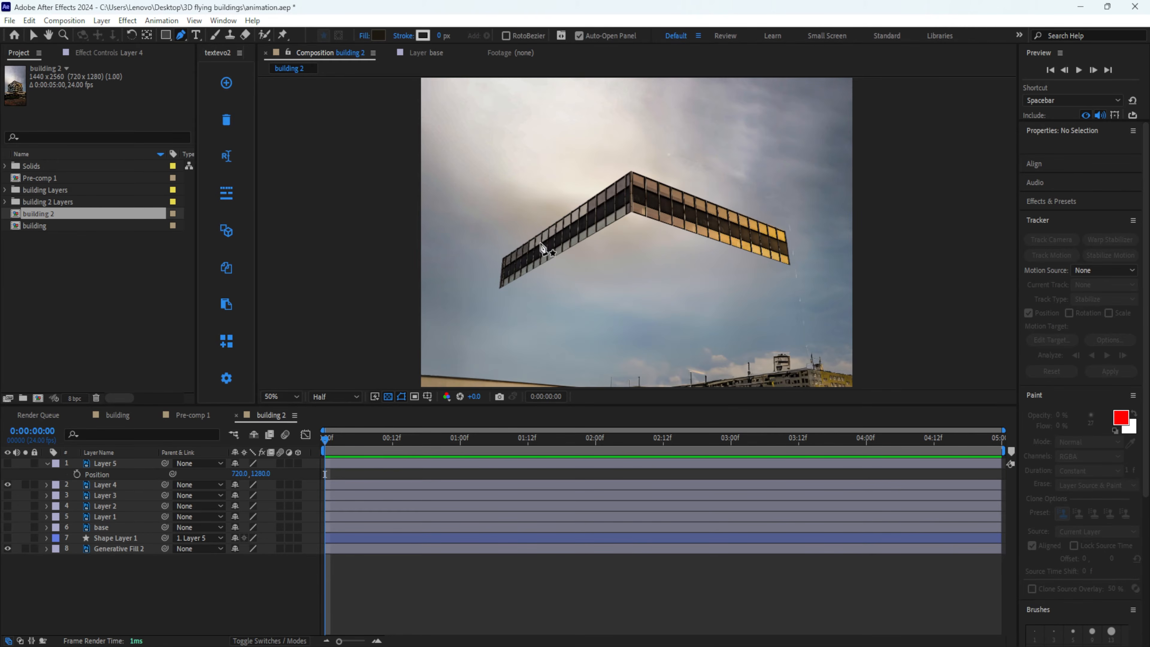
pyautogui.click(499, 288)
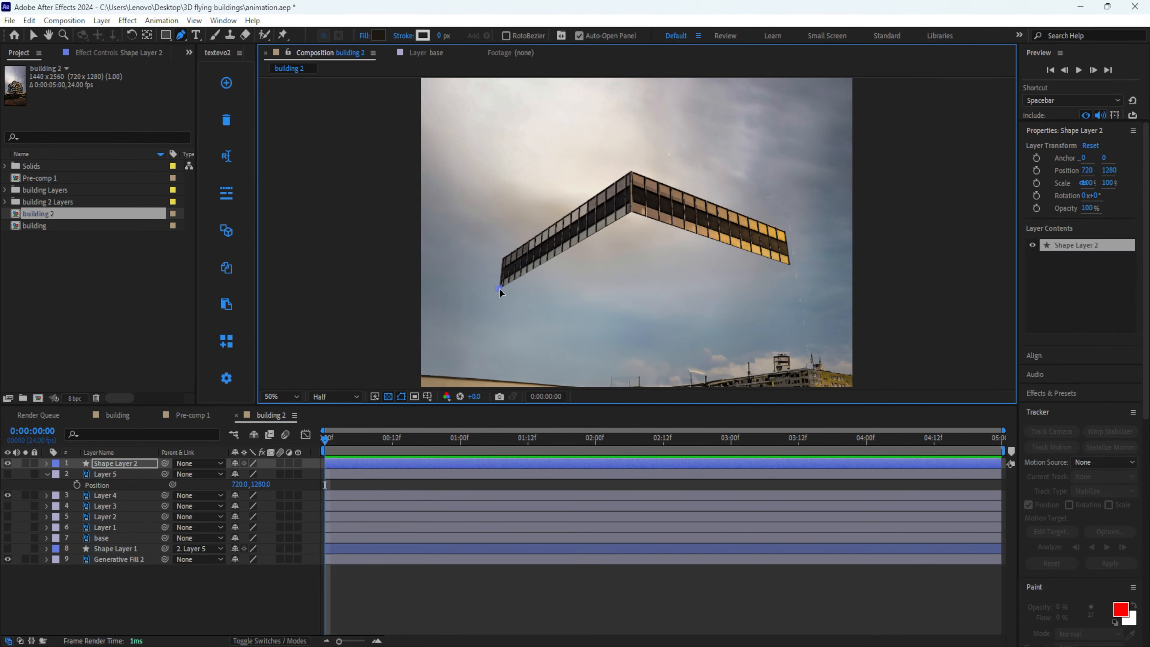
pyautogui.click(631, 211)
pyautogui.click(788, 262)
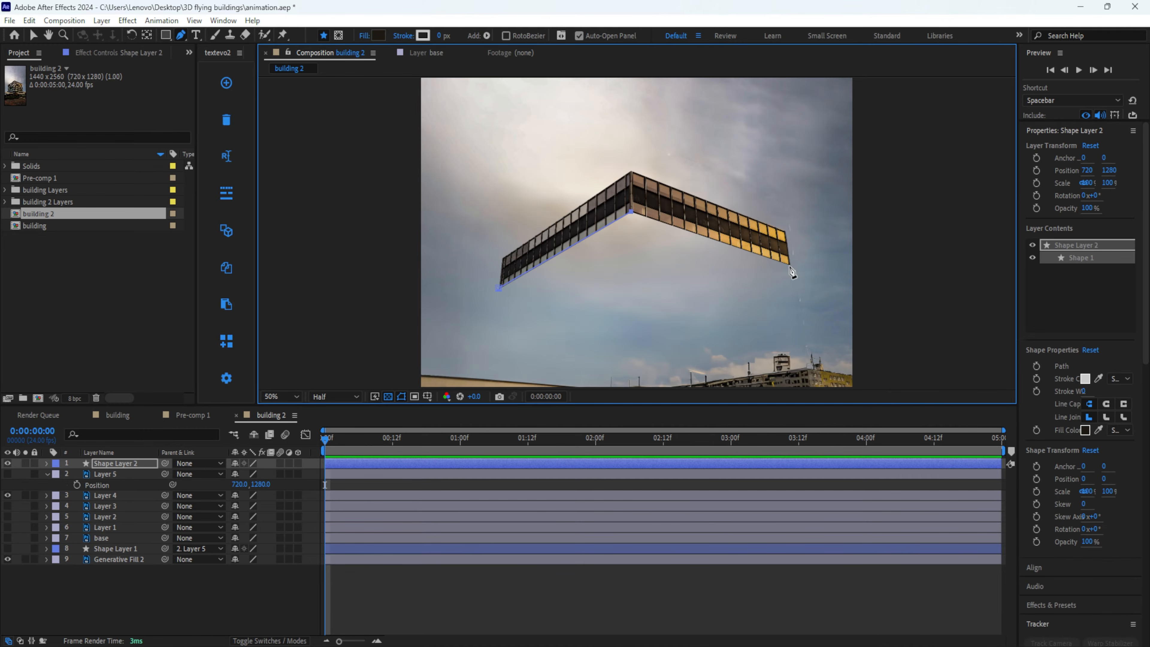
pyautogui.click(634, 304)
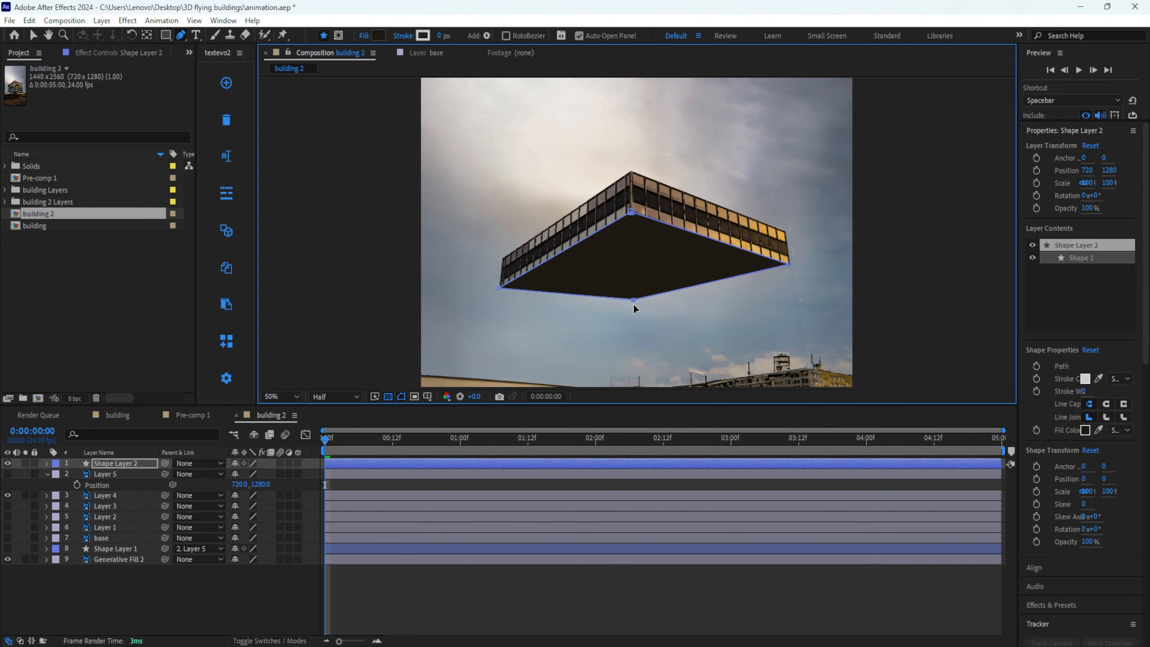
pyautogui.moveTo(636, 308); pyautogui.dragTo(635, 304)
# - Move Shape Layer 2 below the base layer and parent it to Layer 4
pyautogui.moveTo(119, 463); pyautogui.dragTo(129, 544)
pyautogui.click(150, 565)
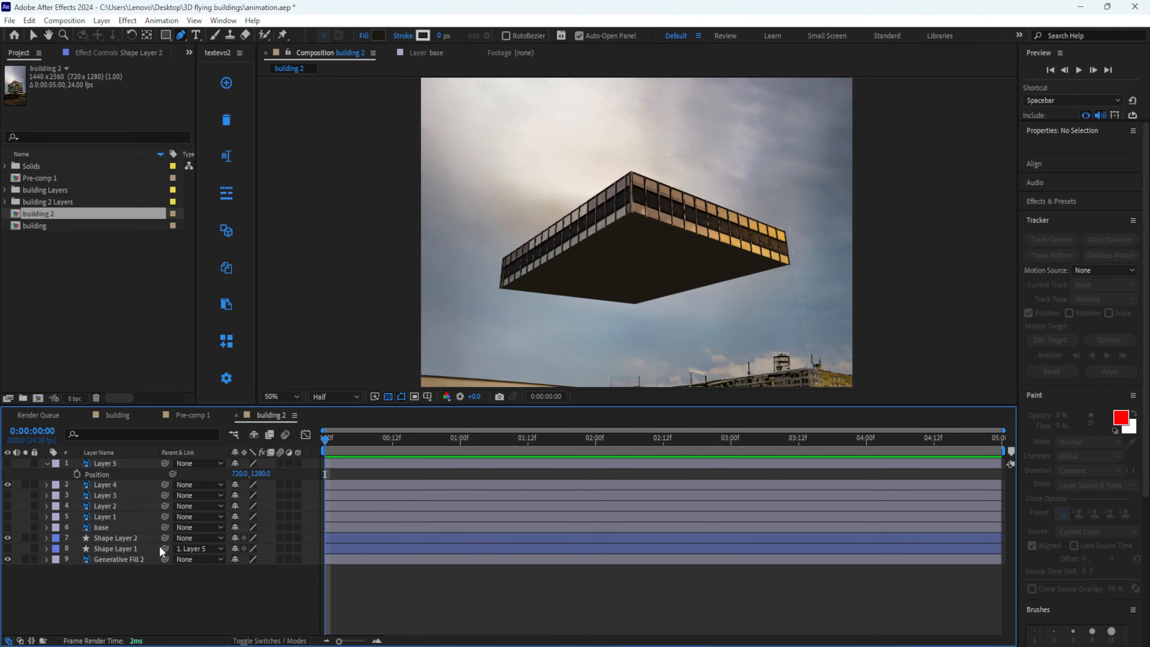
pyautogui.moveTo(164, 538); pyautogui.dragTo(112, 484)
# - Hide Layer 4 and Shape Layer 2, and show Layer 3
pyautogui.click(8, 484)
pyautogui.click(8, 495)
pyautogui.click(7, 537)
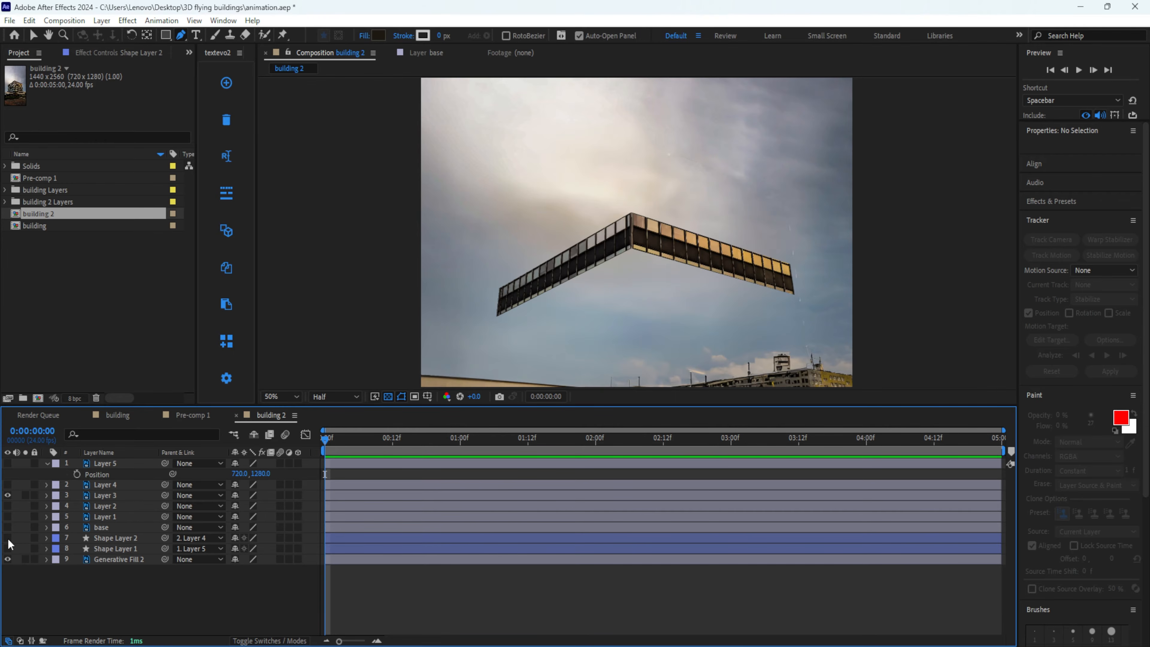
# - Draw a four-point dark Pen underside for the Layer 3 floor, and place it below the base layer parented to Layer 3
pyautogui.click(498, 315)
pyautogui.click(630, 247)
pyautogui.click(794, 295)
pyautogui.click(634, 326)
pyautogui.click(498, 315)
pyautogui.moveTo(72, 464); pyautogui.dragTo(106, 497)
# - Show Layer 2 instead of Layer 3 and add its underside shape below the base layer, parented to Layer 2
pyautogui.click(7, 495)
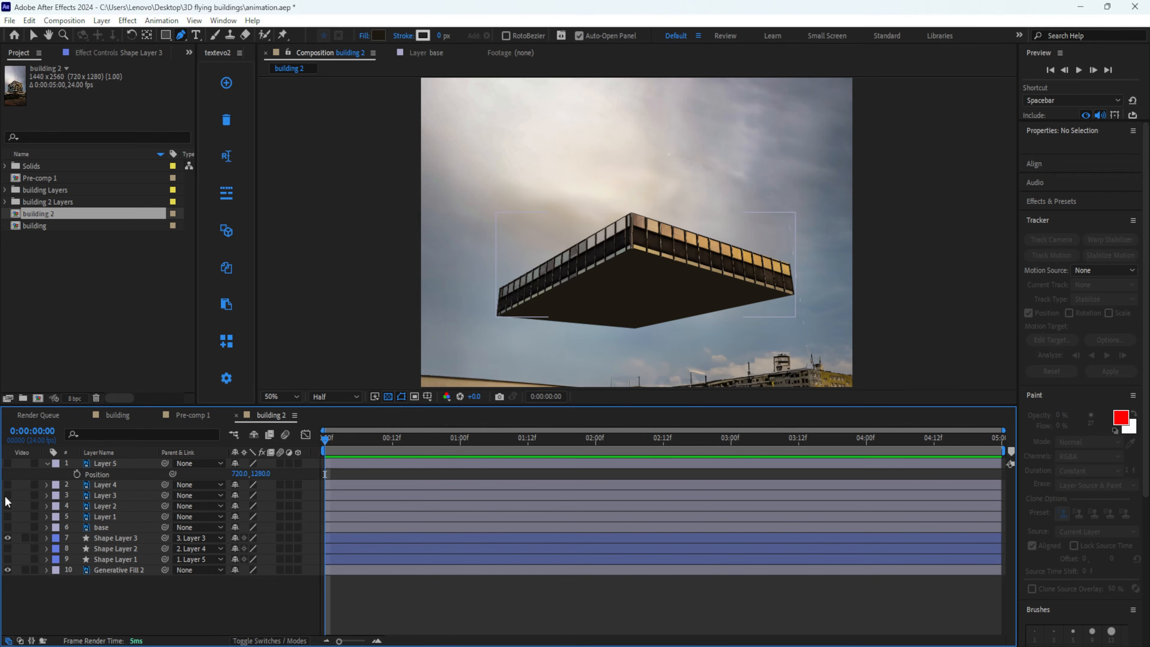
pyautogui.click(7, 506)
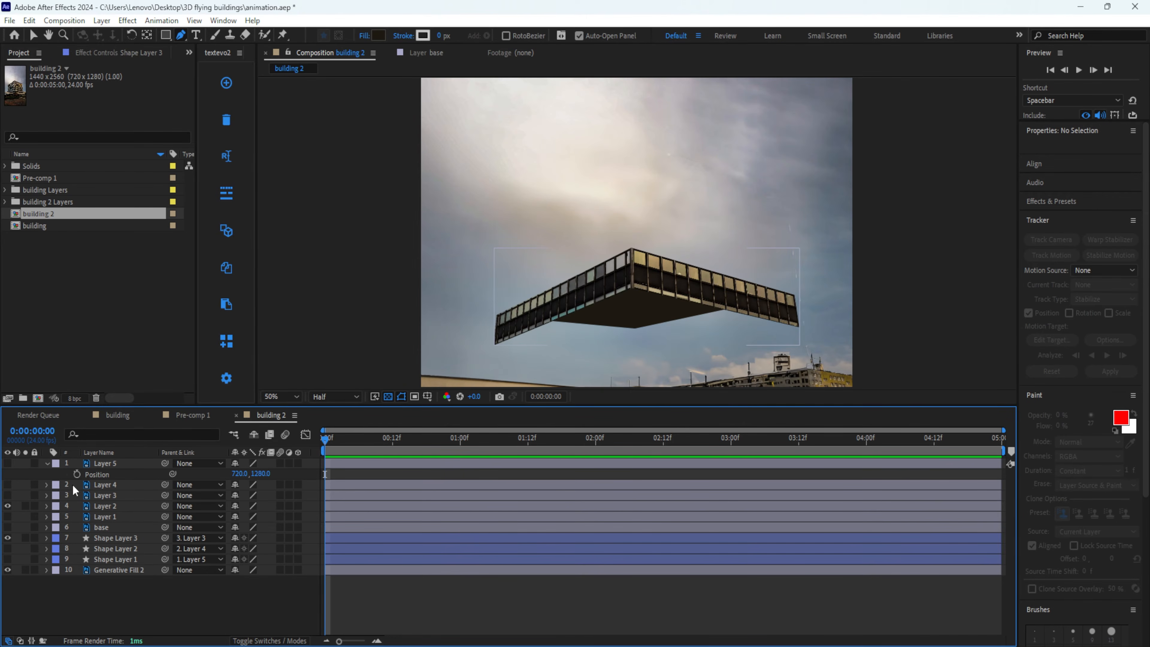
pyautogui.click(112, 510)
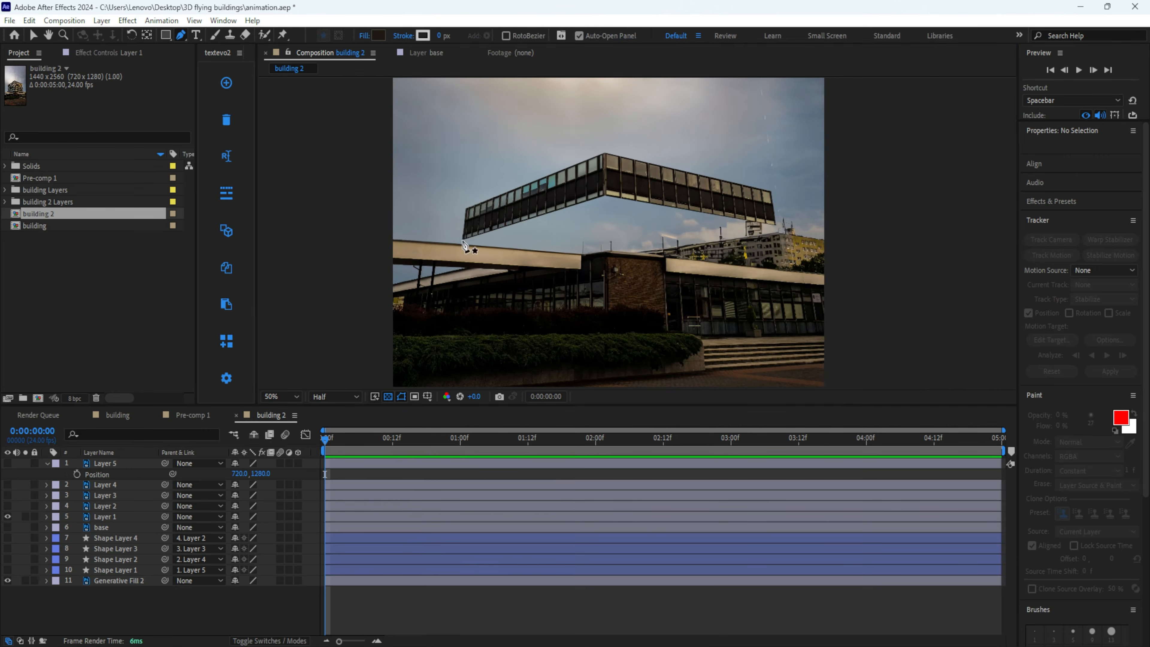
# - Draw a four-point dark Pen underside for the Layer 1 floor, and place it below the base layer parented to Layer 1
pyautogui.click(463, 239)
pyautogui.click(604, 194)
pyautogui.click(775, 223)
pyautogui.click(606, 248)
pyautogui.click(463, 239)
pyautogui.moveTo(115, 463); pyautogui.dragTo(104, 516)
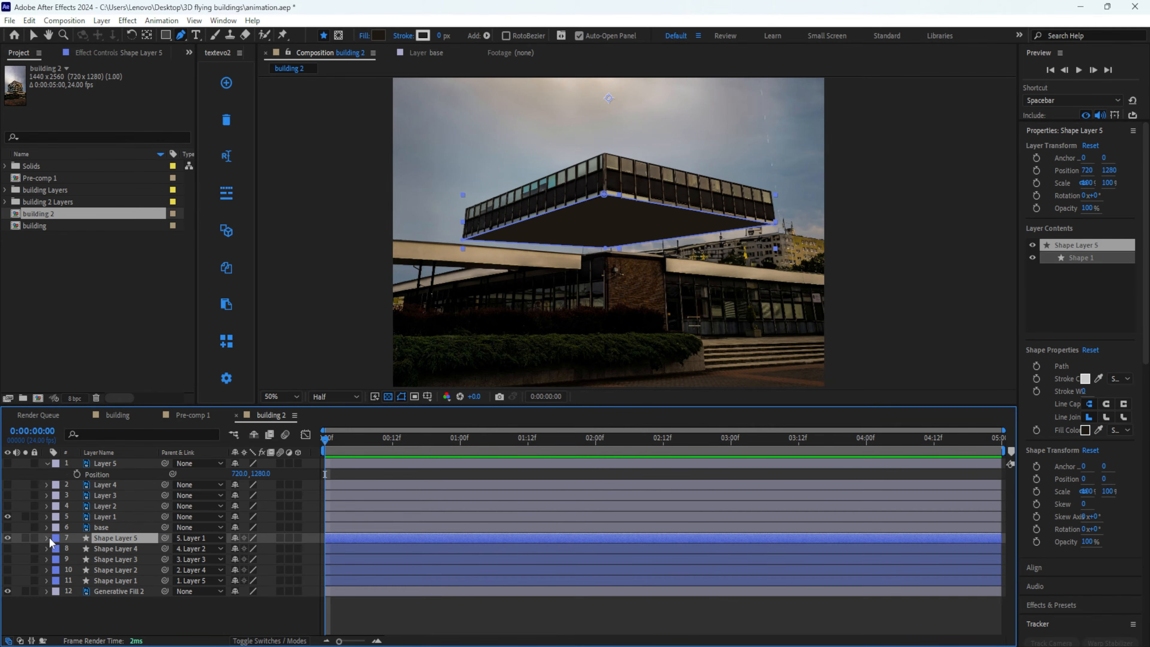
# - Make all layers visible and turn the floor, base and shape layers into 3D layers, leaving Generative Fill 2 as 2D
pyautogui.click(8, 463)
pyautogui.moveTo(7, 484); pyautogui.dragTo(8, 580)
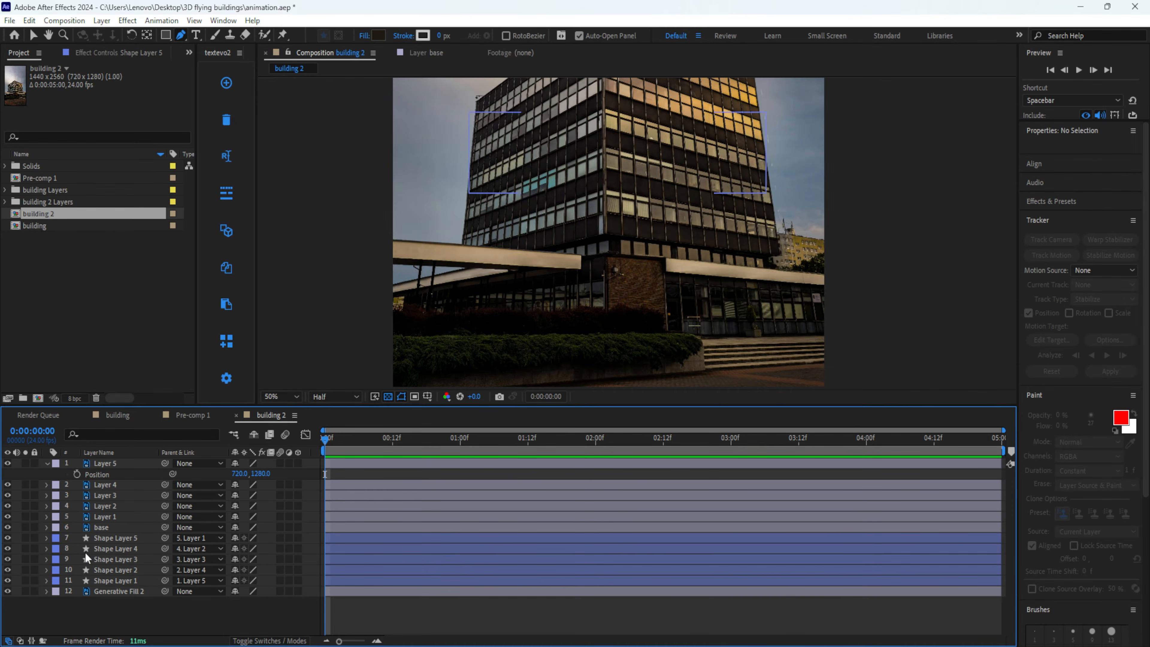
pyautogui.click(297, 462)
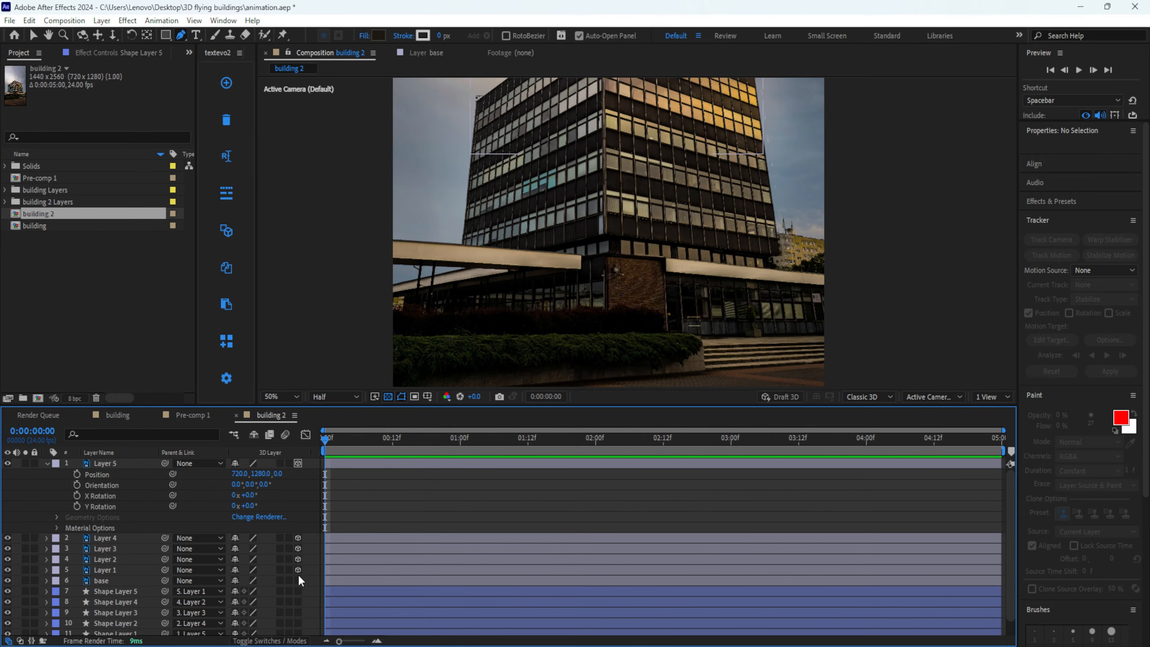
pyautogui.scroll(-1, 299, 633)
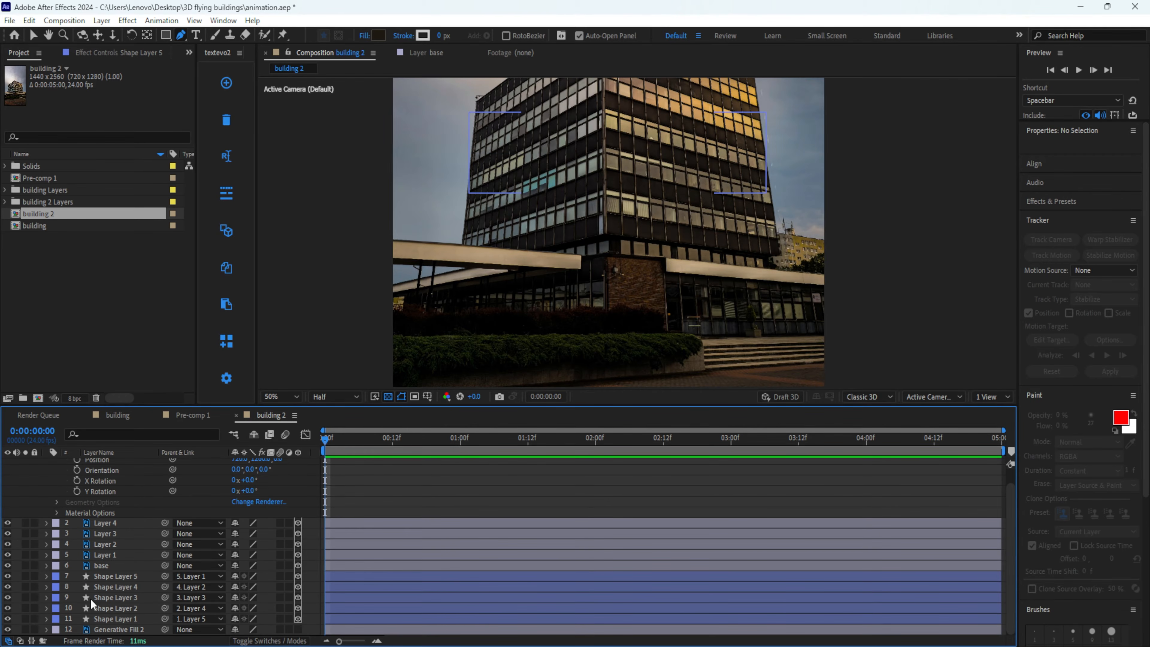
pyautogui.scroll(1, 58, 542)
pyautogui.click(46, 463)
# - Add Position keyframes at 0:00:00:00 to all eleven floor, base and shape layers, with the whole composition fitted in view
pyautogui.click(280, 397)
pyautogui.click(279, 441)
pyautogui.click(223, 617)
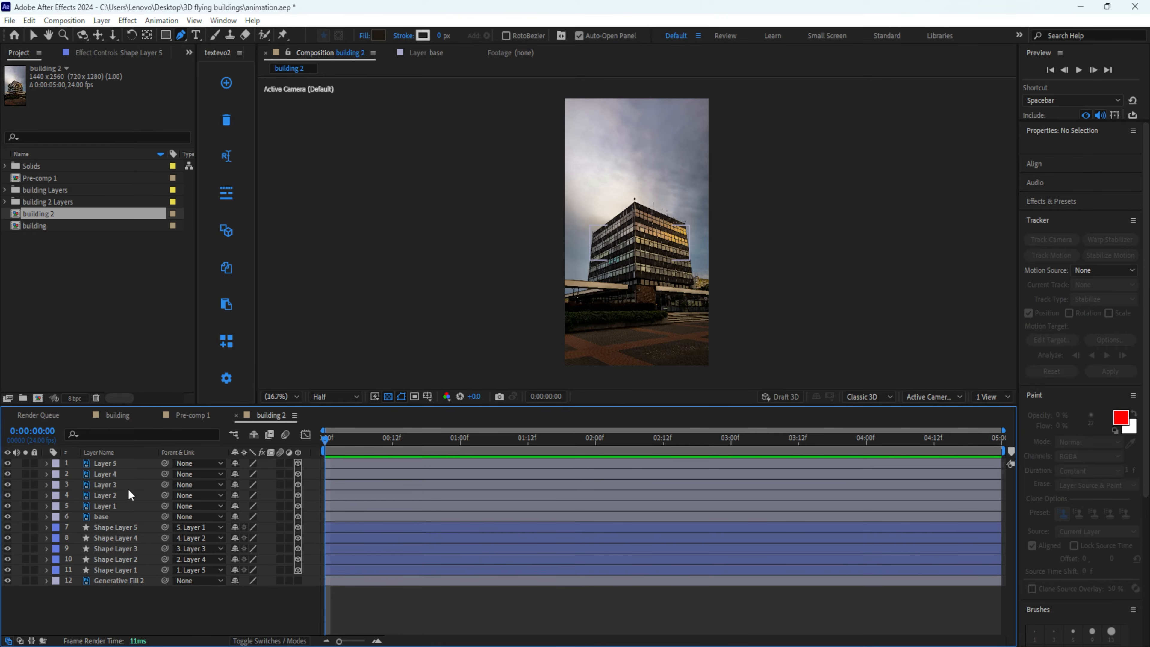
pyautogui.click(127, 570)
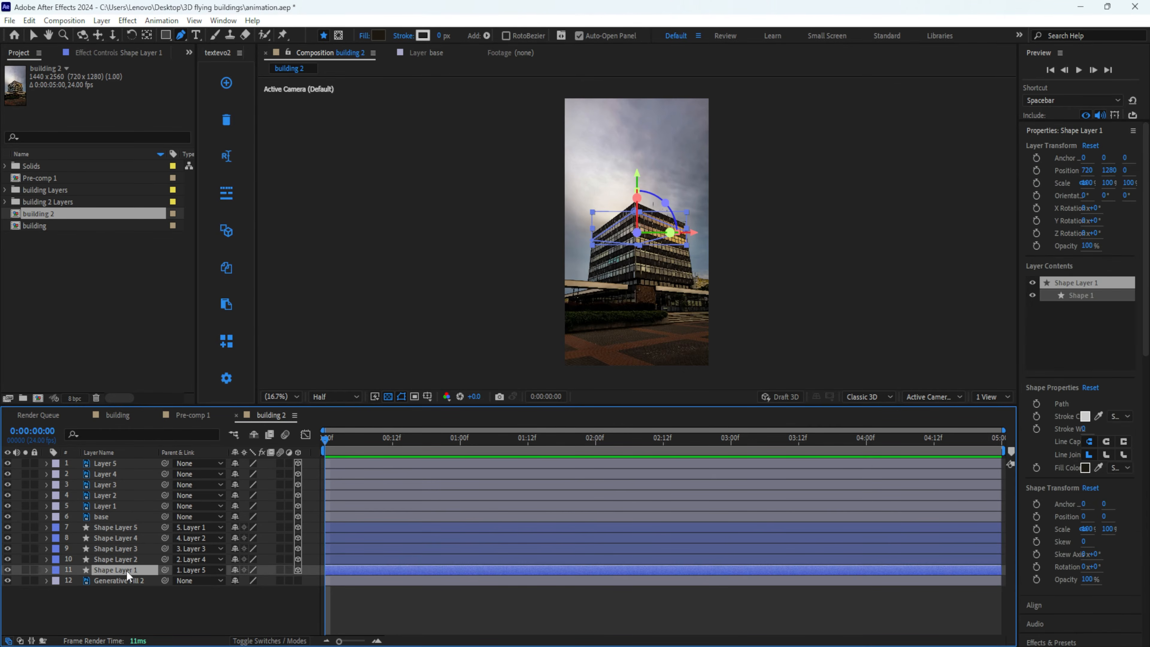
pyautogui.keyDown('shift'); pyautogui.click(121, 465); pyautogui.keyUp('shift')
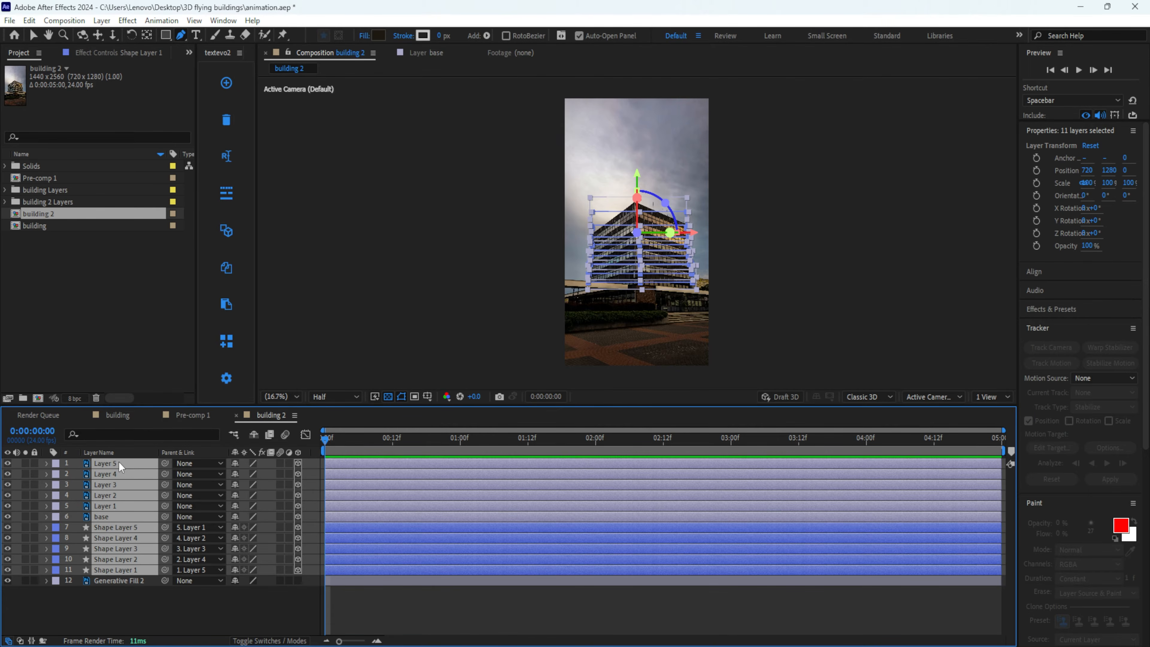
pyautogui.press('p')
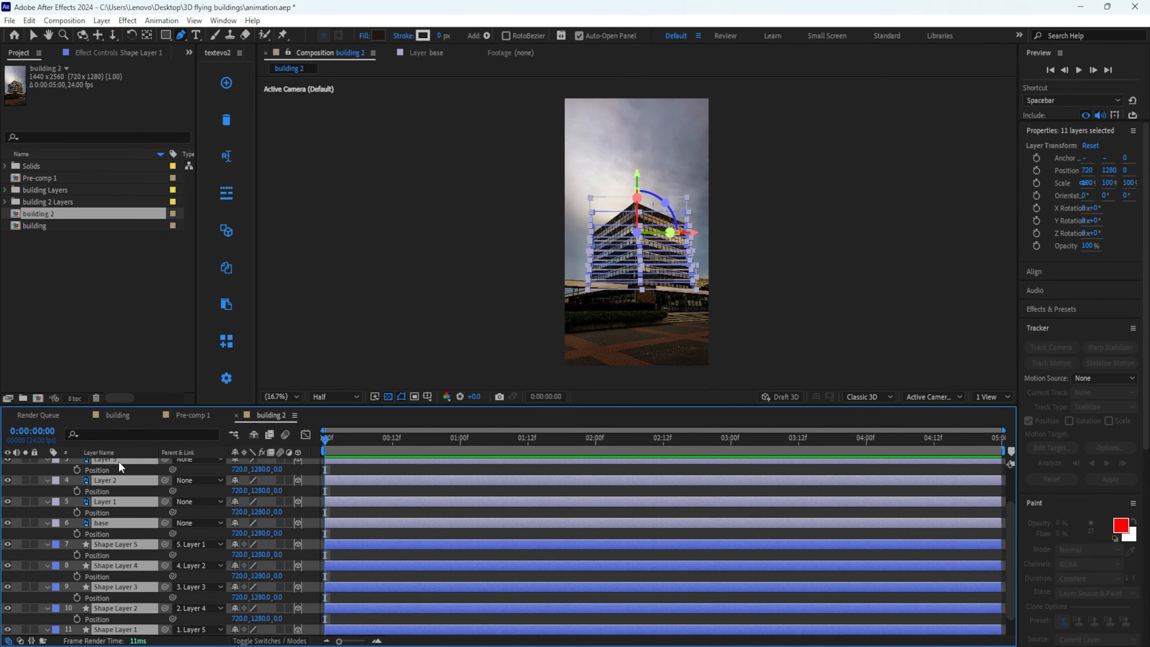
pyautogui.click(76, 469)
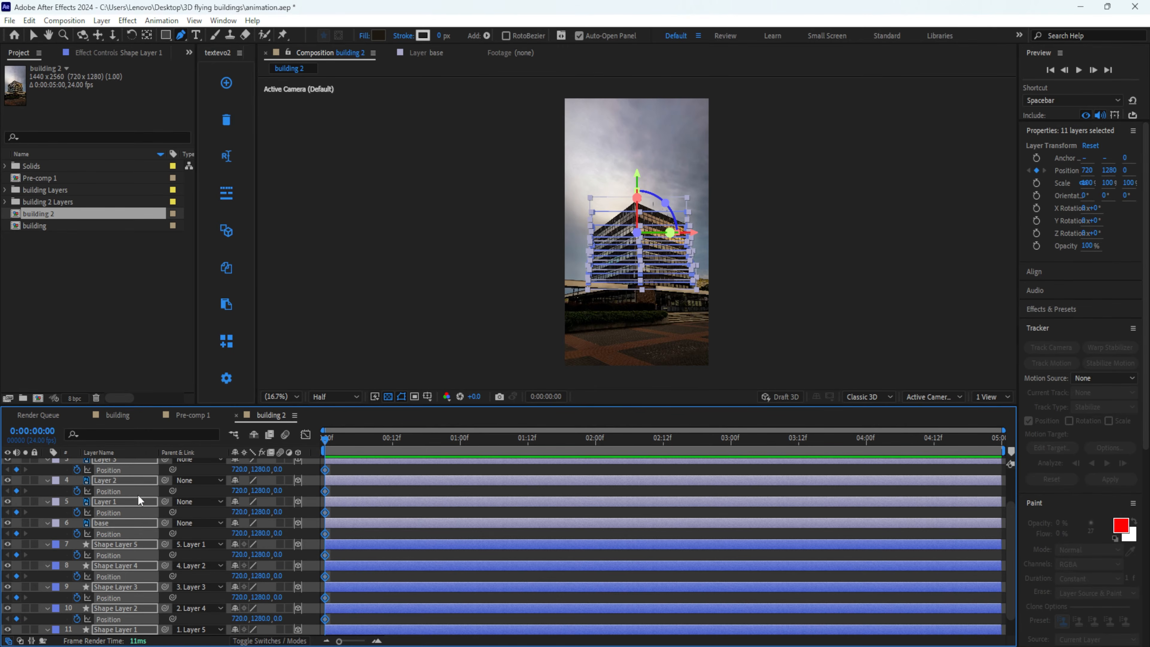
# - Add Position keyframes at 0:00:04:23 to all eleven floor, base and shape layers
pyautogui.moveTo(336, 447); pyautogui.dragTo(1007, 442)
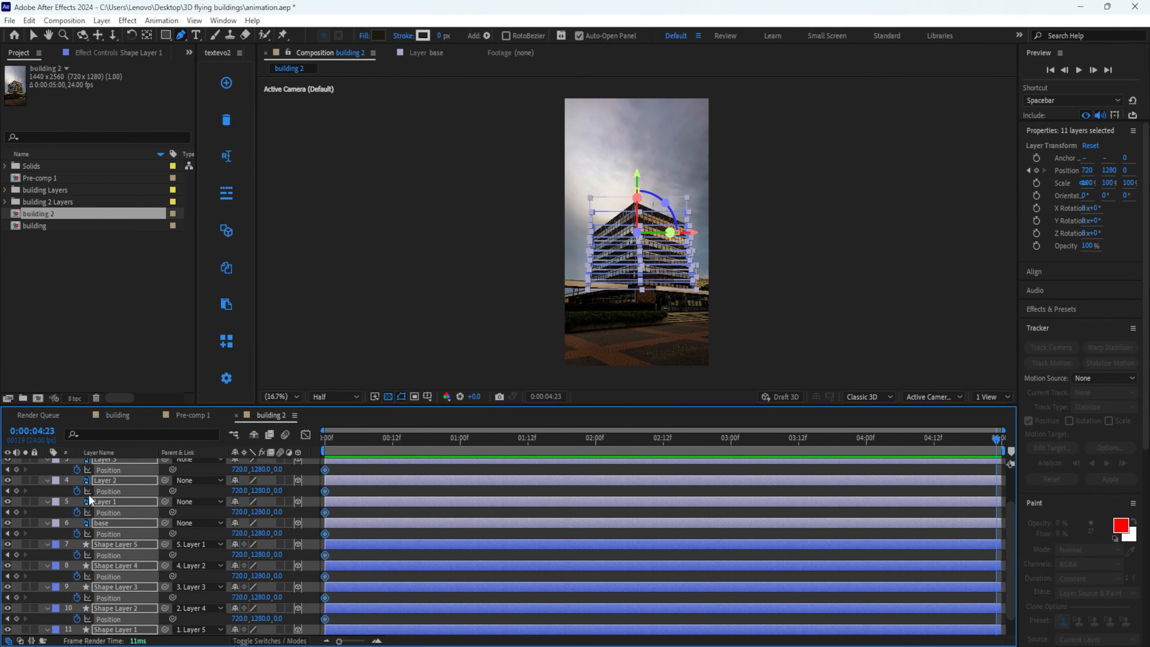
pyautogui.hotkey('alt', 'shift', 'p')
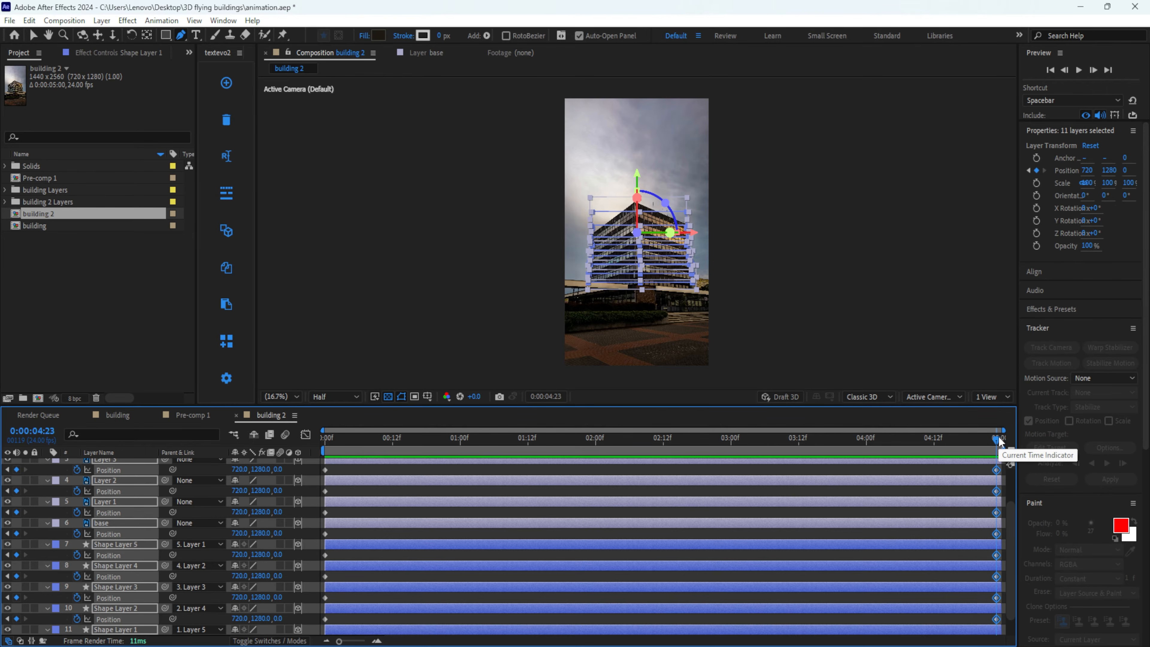
# - At 0:00:02:07, raise the floor layers with their undersides to Y position 290, leaving the base layer in place
pyautogui.moveTo(999, 437); pyautogui.dragTo(639, 450)
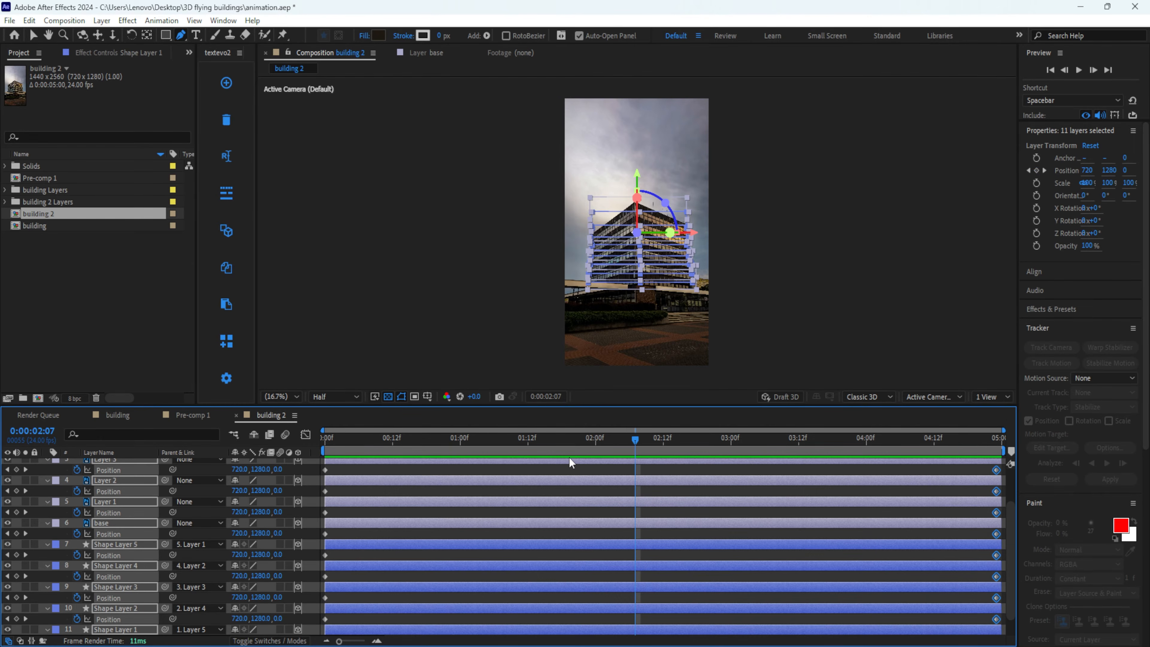
pyautogui.press('v')
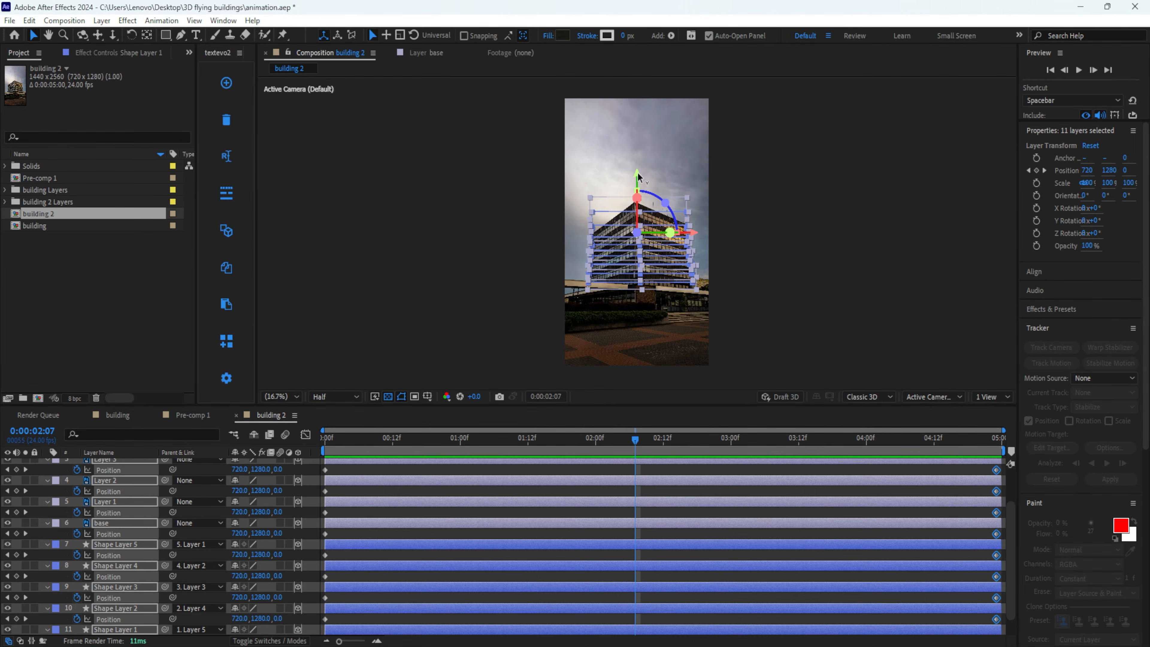
pyautogui.moveTo(638, 177); pyautogui.dragTo(636, 120)
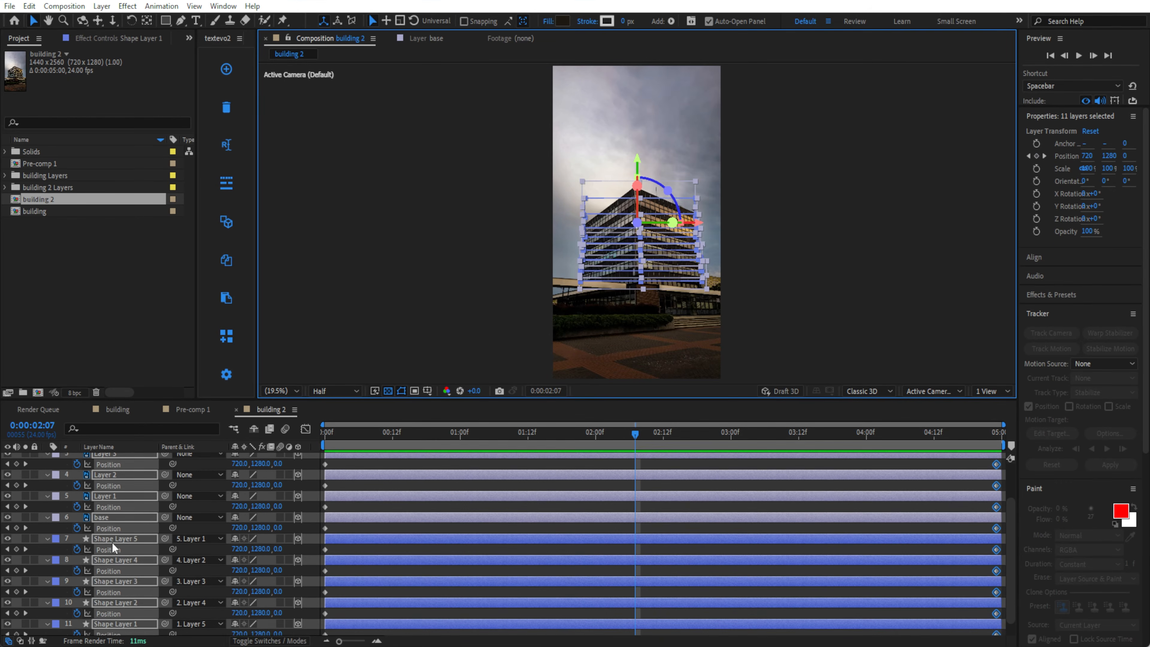
pyautogui.scroll(-1, 112, 543)
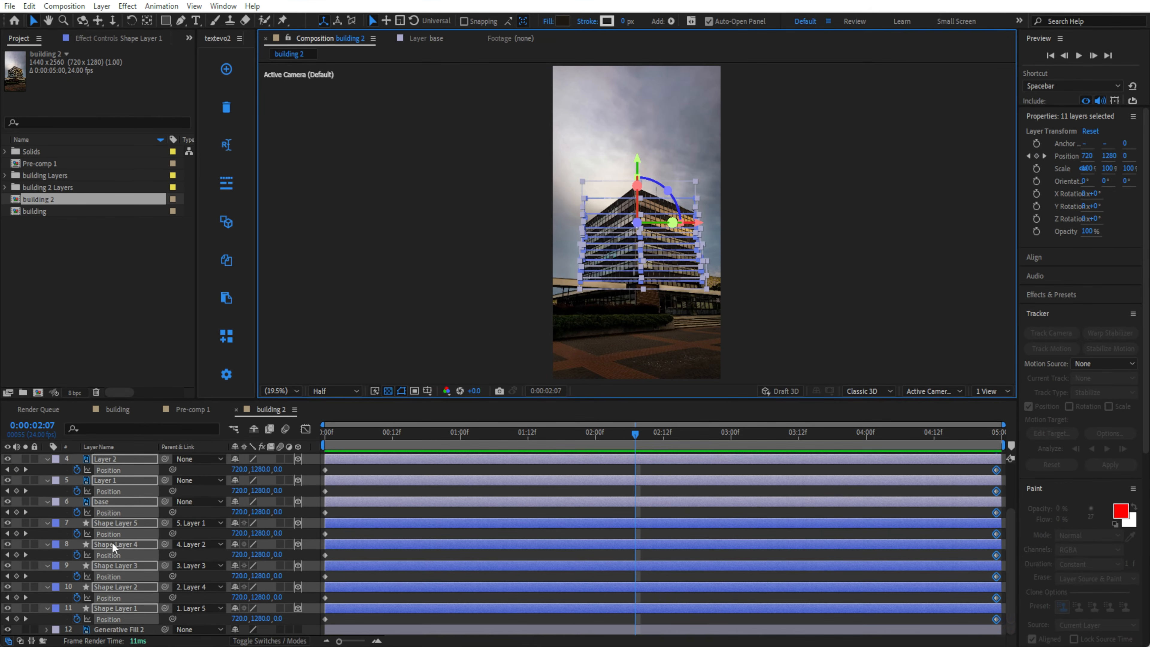
pyautogui.keyDown('ctrl'); pyautogui.click(108, 501); pyautogui.keyUp('ctrl')
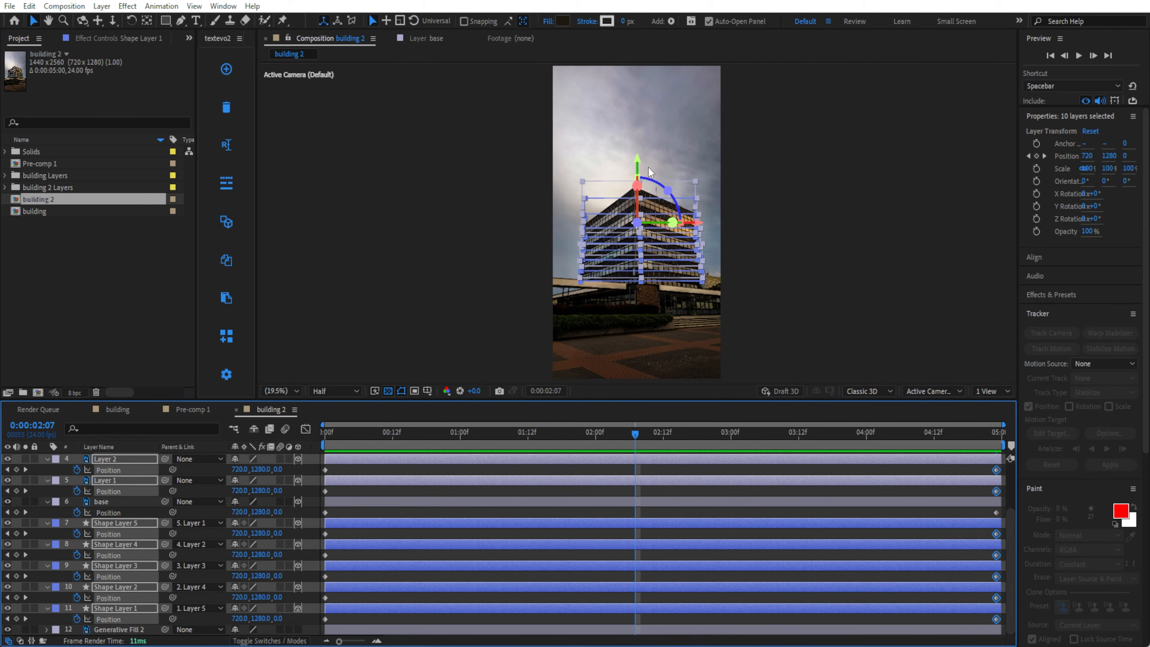
pyautogui.moveTo(639, 165); pyautogui.dragTo(641, 38)
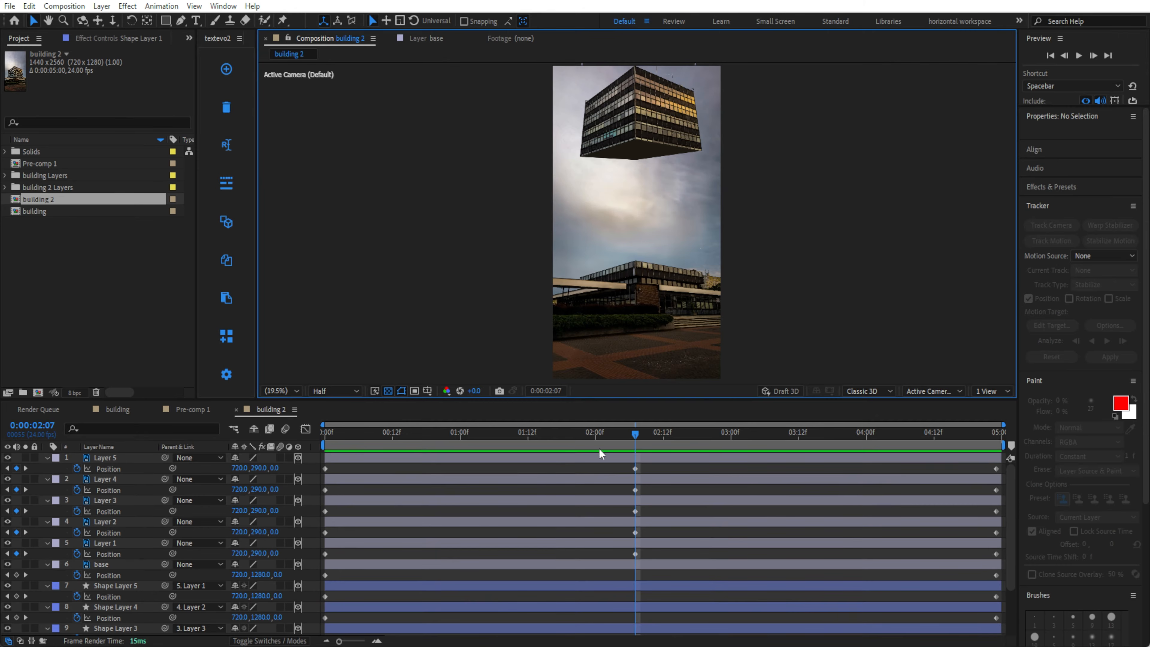
# - Lower Layer 1 to Y position 1101 at 0:00:02:07, keeping the composition fitted in view
pyautogui.click(637, 458)
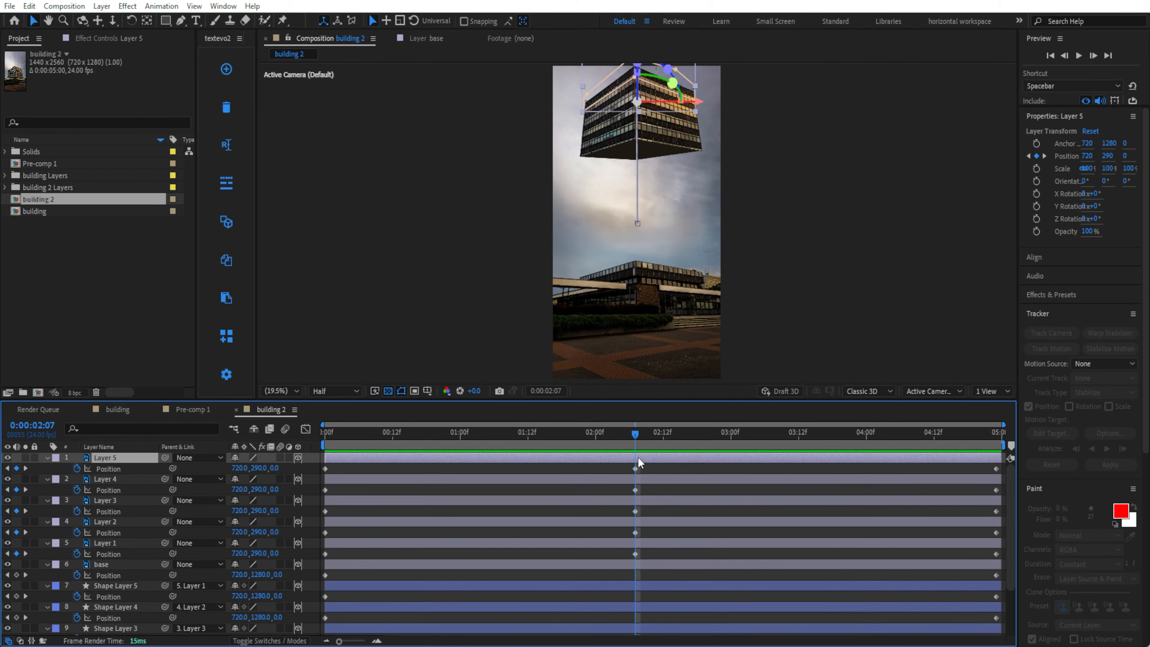
pyautogui.click(645, 479)
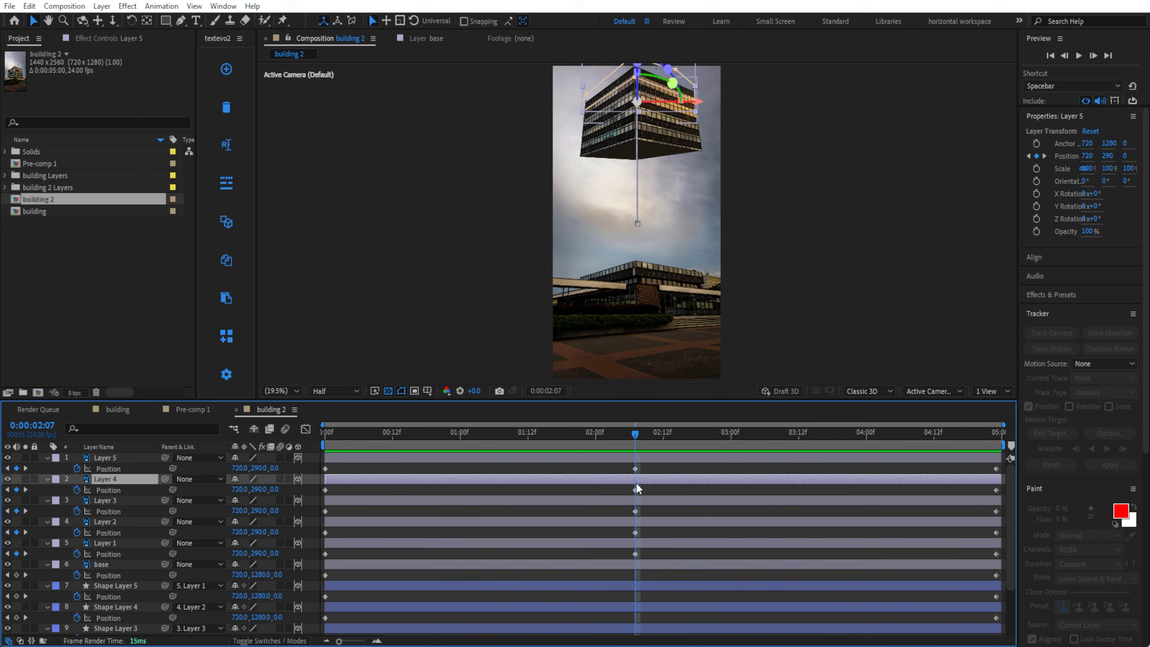
pyautogui.click(630, 563)
pyautogui.click(646, 543)
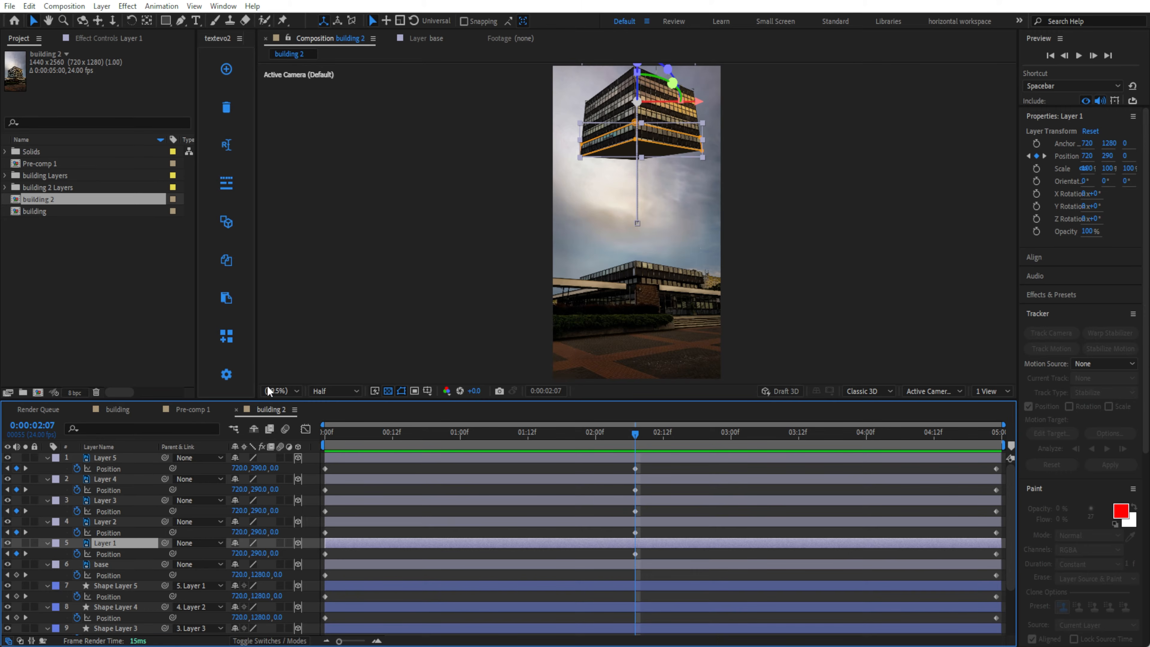
pyautogui.click(276, 391)
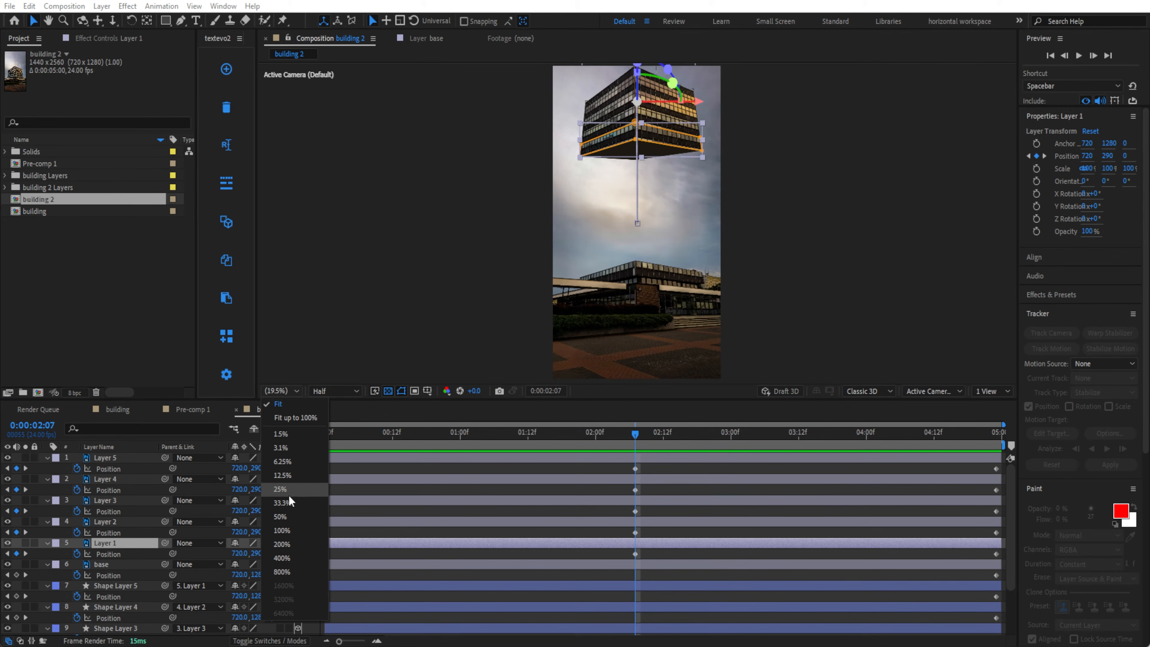
pyautogui.click(282, 465)
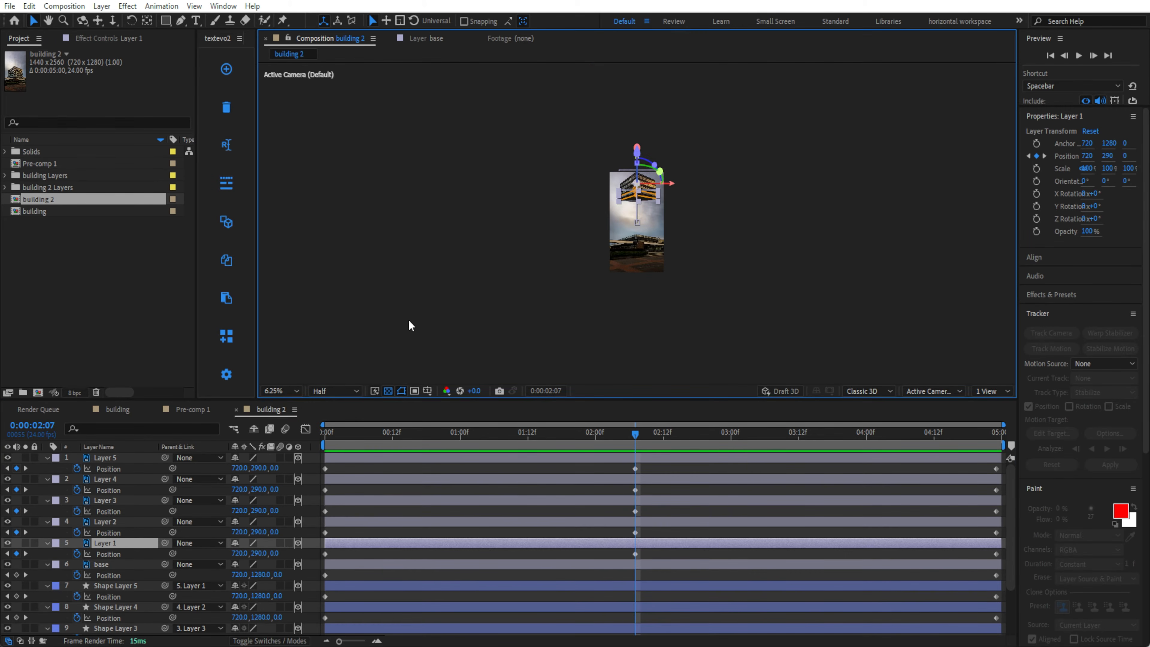
pyautogui.moveTo(266, 554); pyautogui.dragTo(583, 504)
pyautogui.click(292, 411)
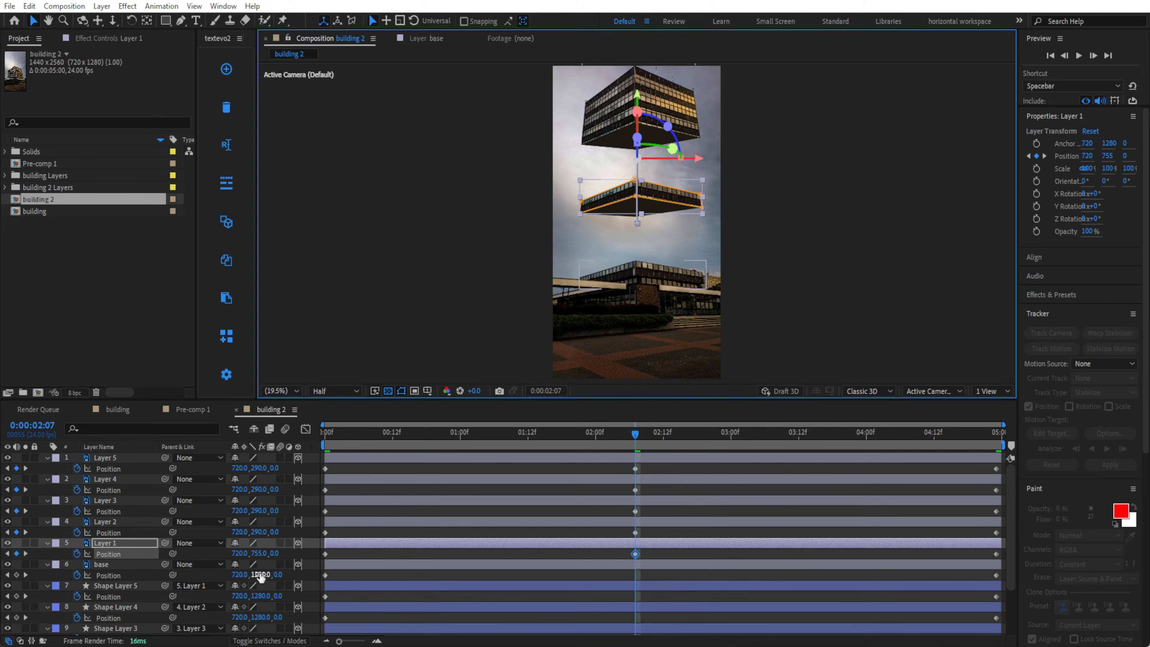
pyautogui.moveTo(256, 553); pyautogui.dragTo(489, 534)
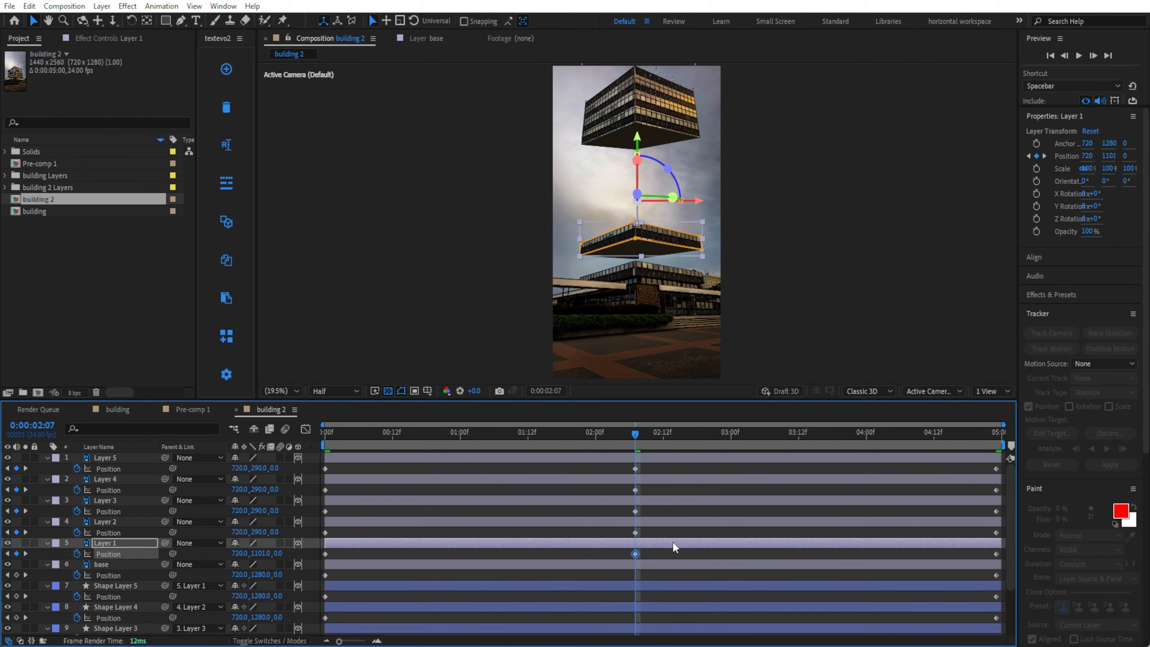
# - Spread the floors at 0:00:02:07 by setting the Y positions of Layers 2, 3 and 4 to 874, 643 and 502, and preview the motion
pyautogui.click(651, 523)
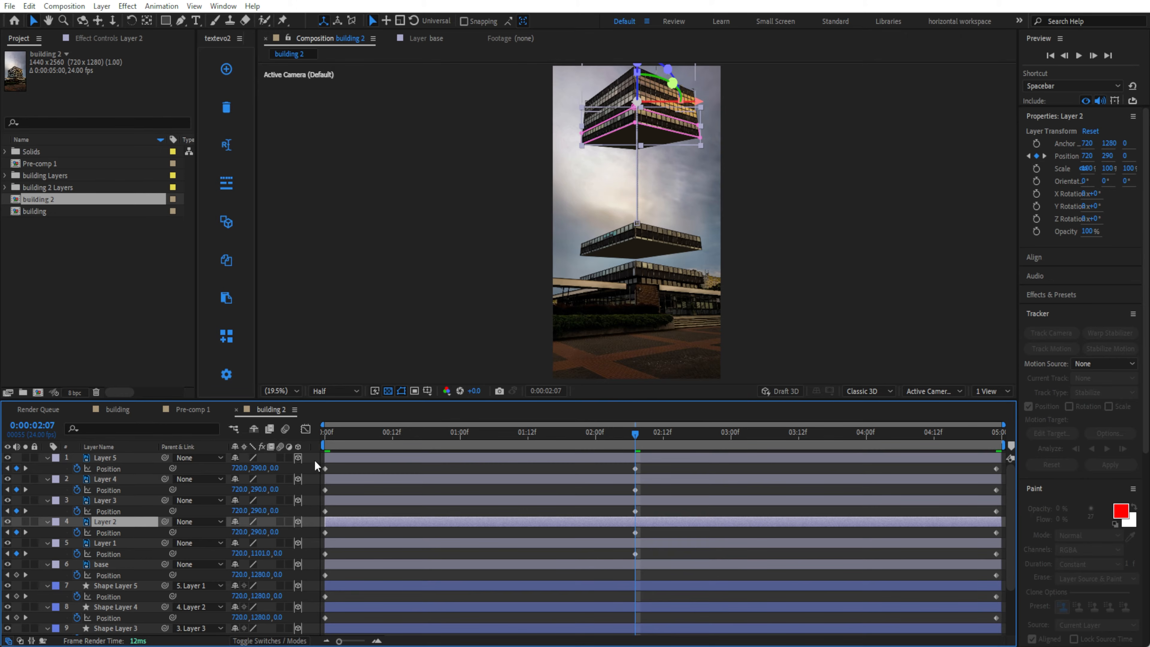
pyautogui.moveTo(259, 532); pyautogui.dragTo(632, 509)
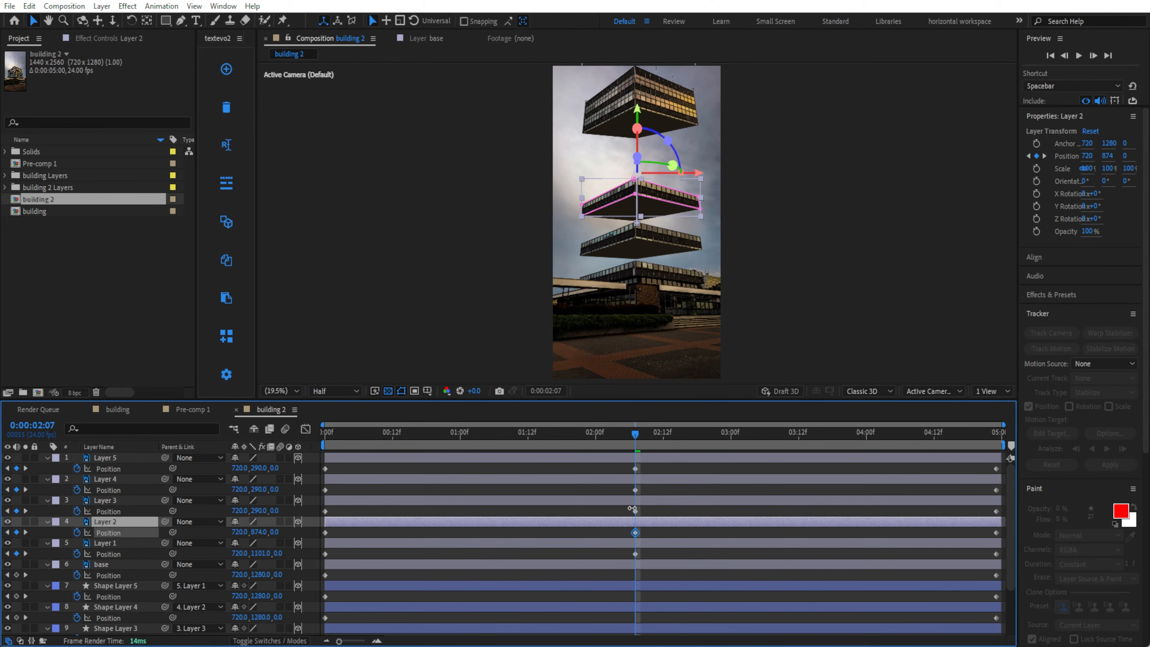
pyautogui.click(118, 500)
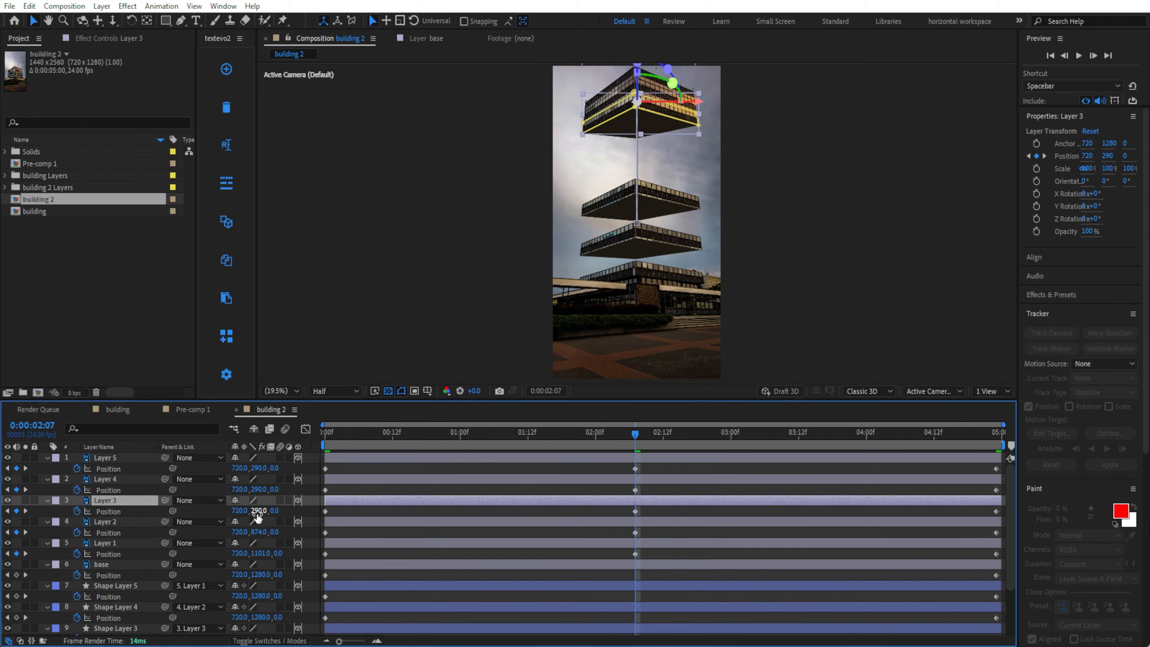
pyautogui.moveTo(258, 512); pyautogui.dragTo(471, 510)
pyautogui.click(108, 480)
pyautogui.moveTo(258, 490); pyautogui.dragTo(396, 507)
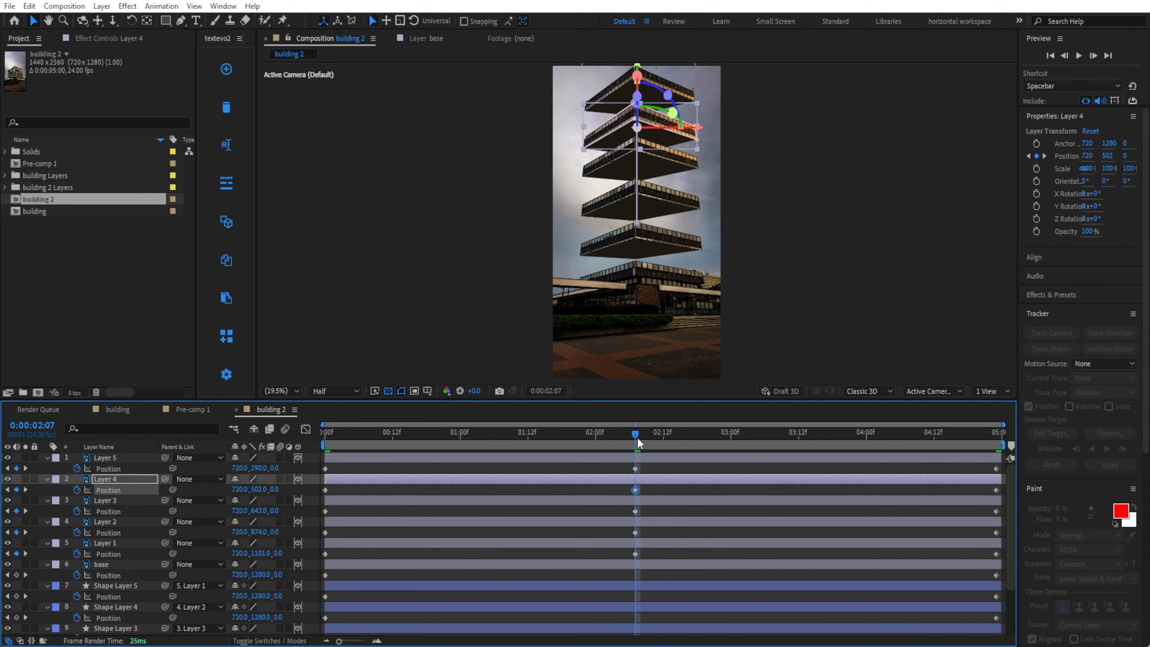
pyautogui.press('space')
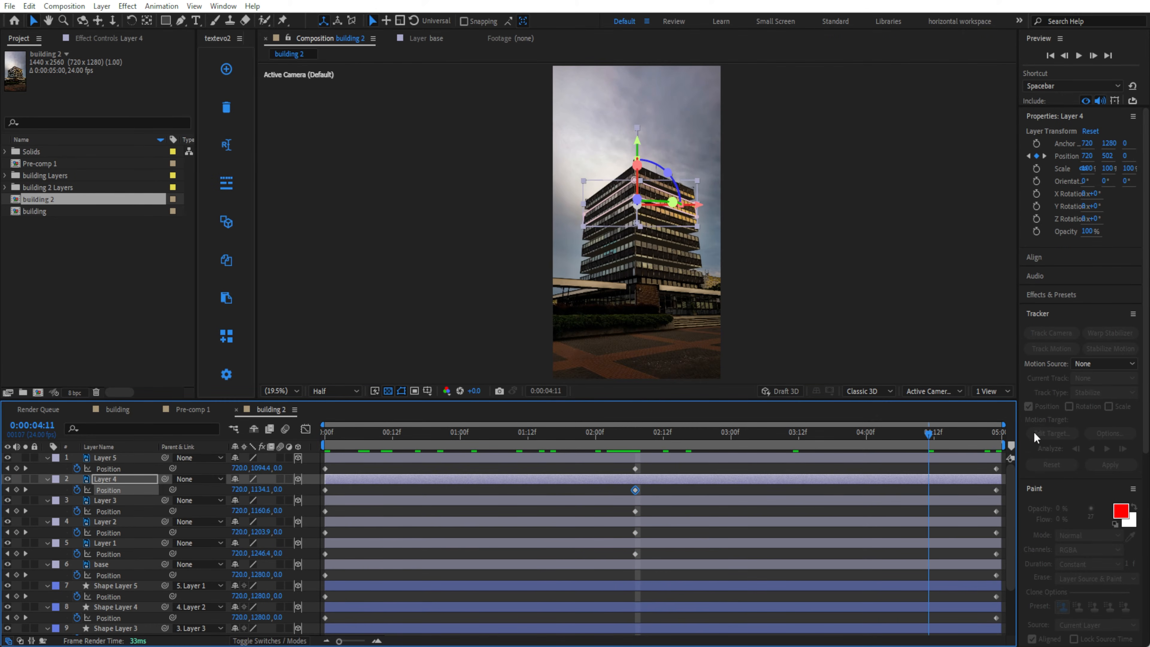
pyautogui.press('space')
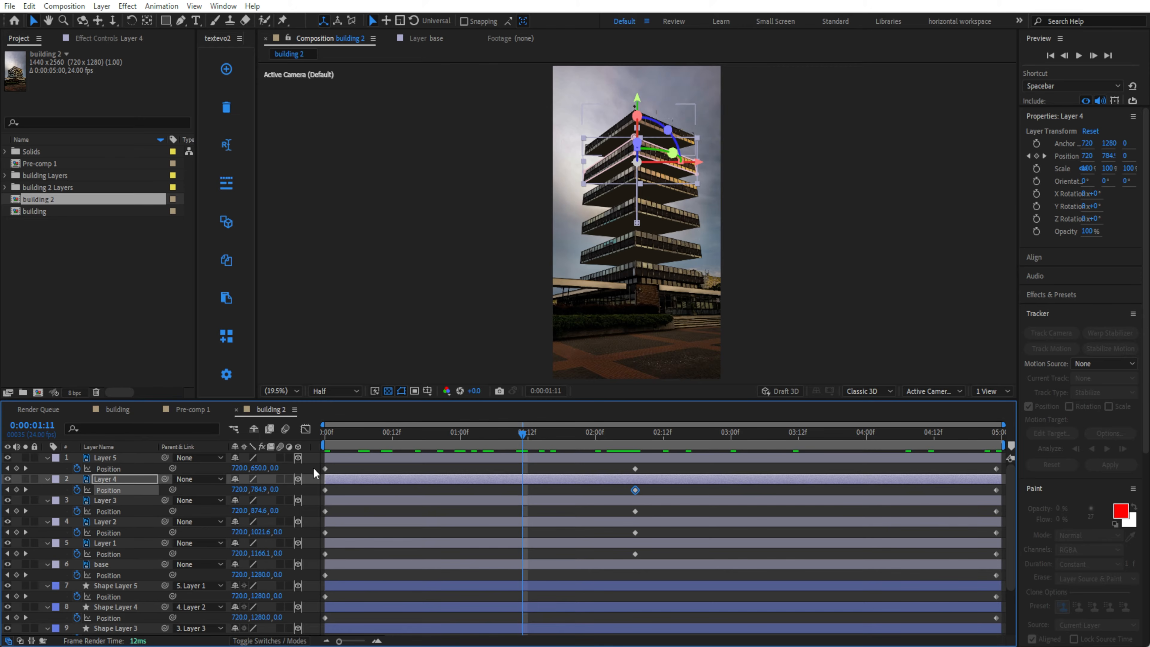
# - Apply Easy Ease to all Position keyframes of Layers 1 to 5
pyautogui.moveTo(320, 462); pyautogui.dragTo(1007, 556)
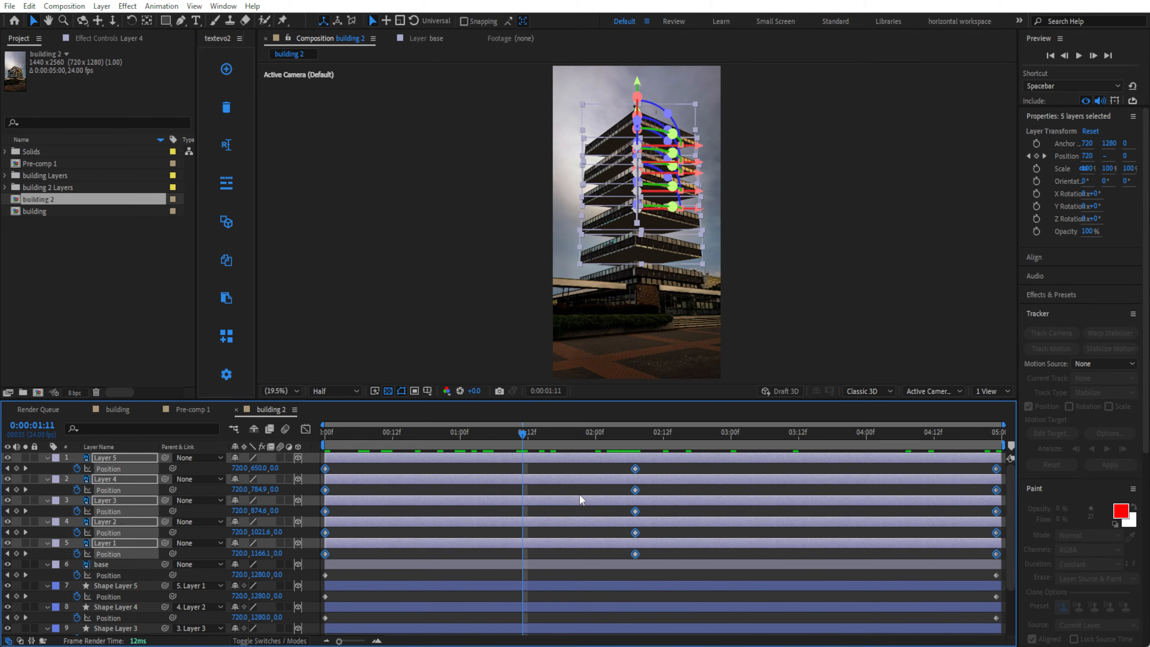
pyautogui.rightClick(636, 478)
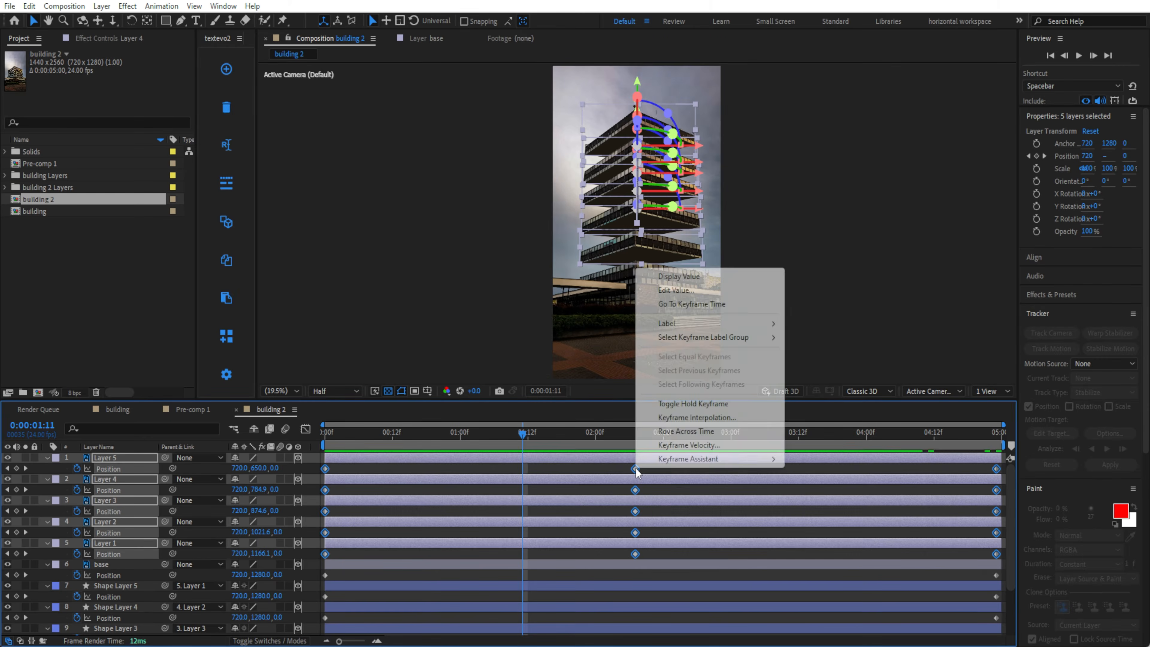
pyautogui.moveTo(696, 466)
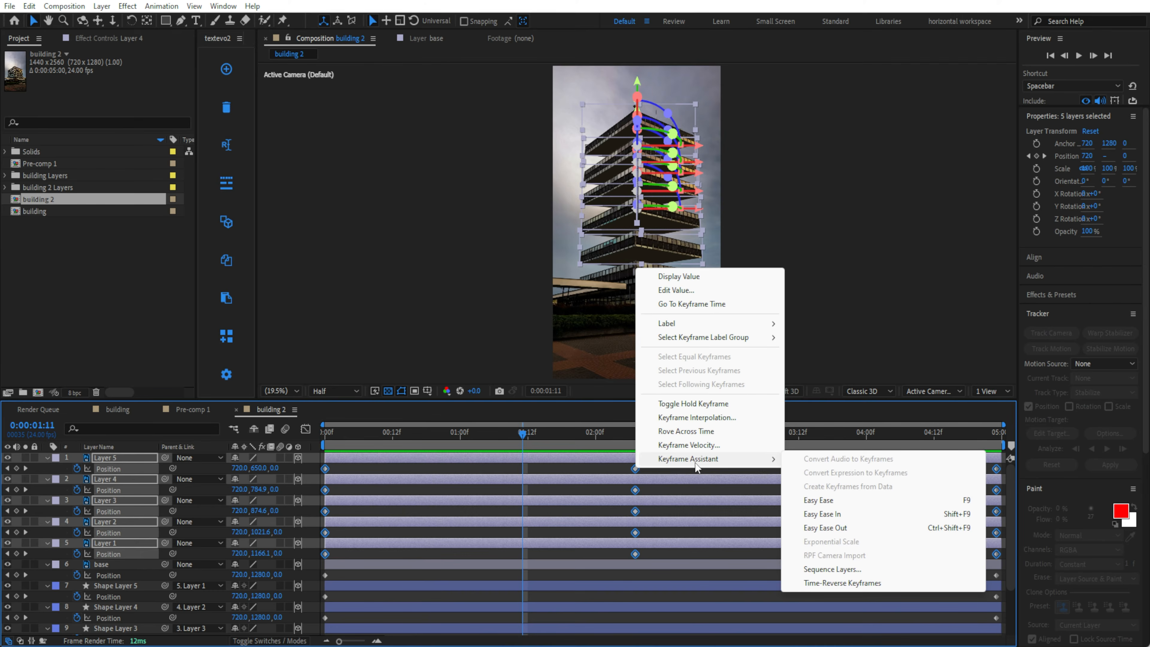
pyautogui.click(818, 500)
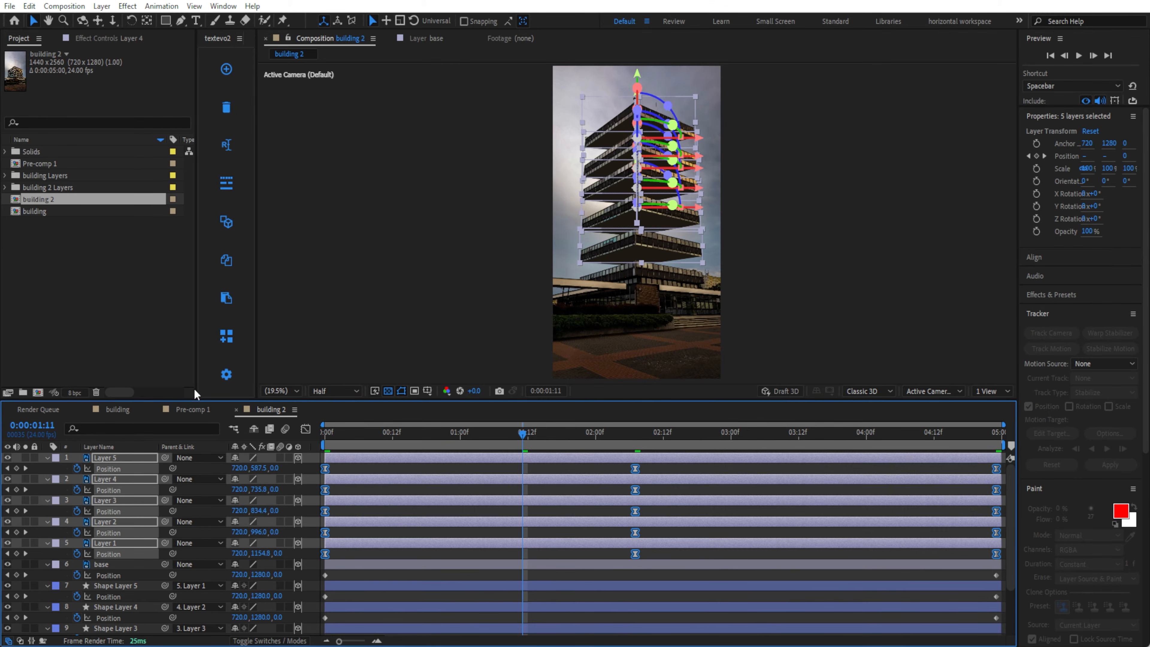
# - In the speed graph, lengthen the ease handles between the first two Position keyframes of the five floor layers to form steep central peaks
pyautogui.click(306, 430)
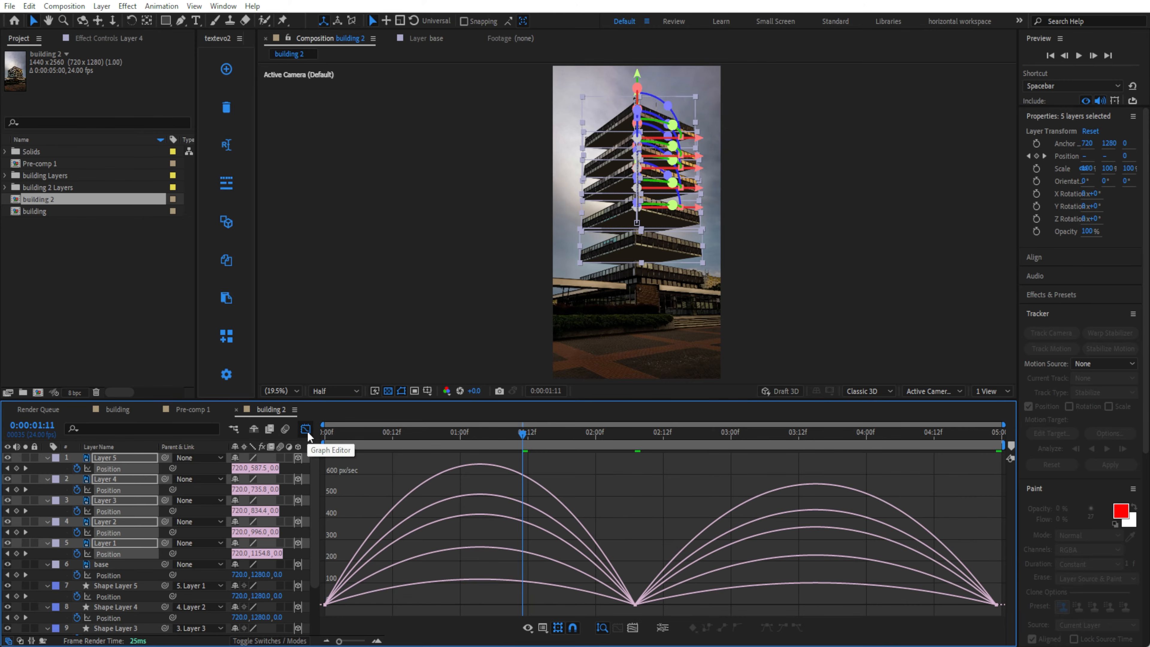
pyautogui.click(476, 468)
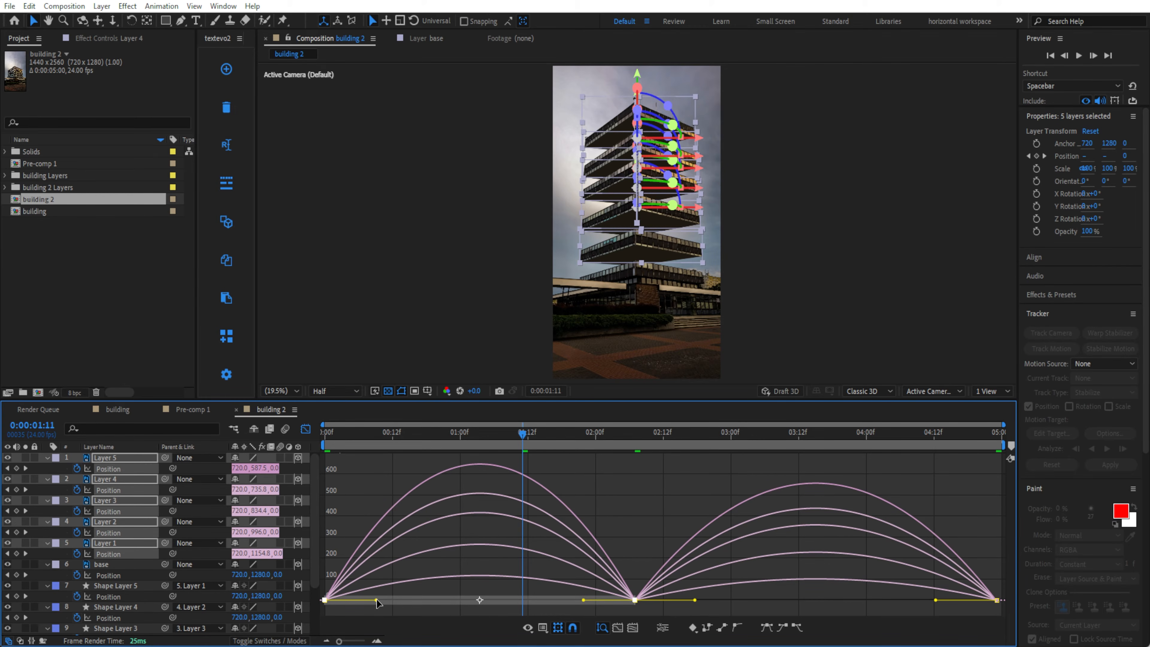
pyautogui.moveTo(376, 600); pyautogui.dragTo(427, 602)
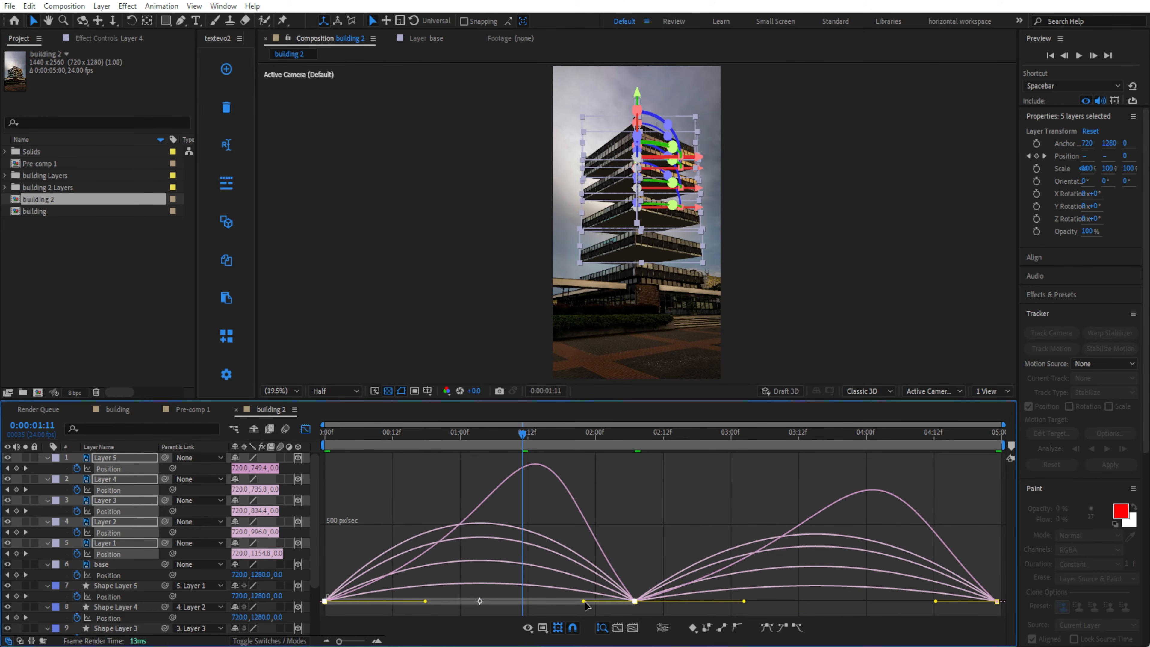
pyautogui.moveTo(584, 602); pyautogui.dragTo(532, 601)
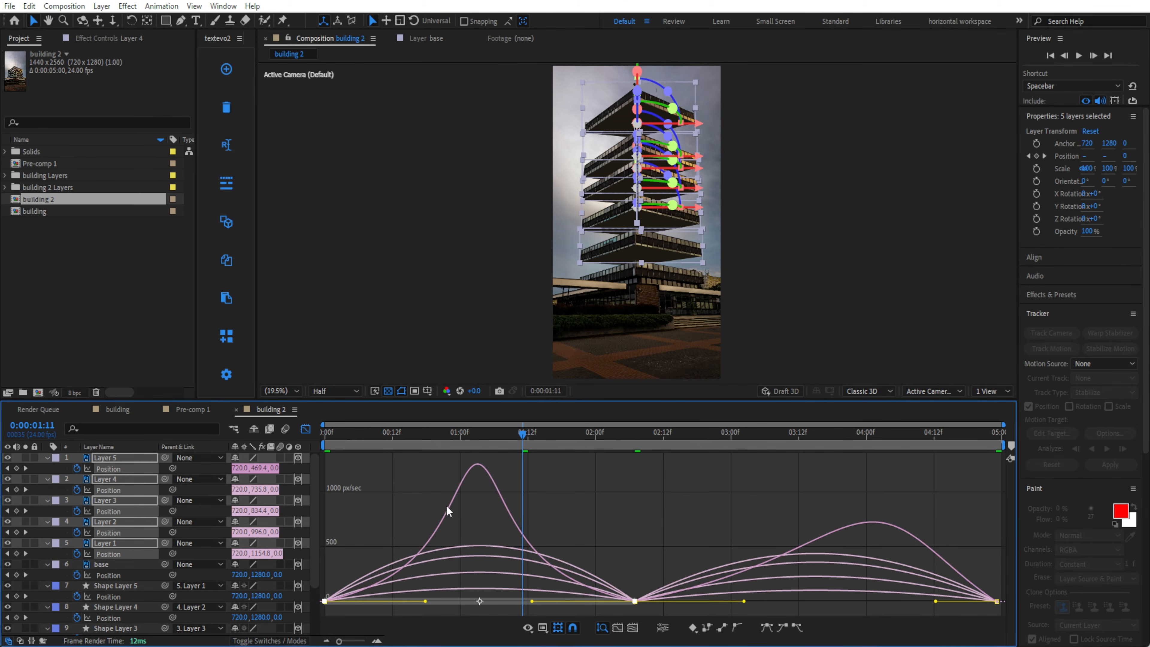
pyautogui.click(376, 601)
pyautogui.moveTo(376, 601); pyautogui.dragTo(435, 601)
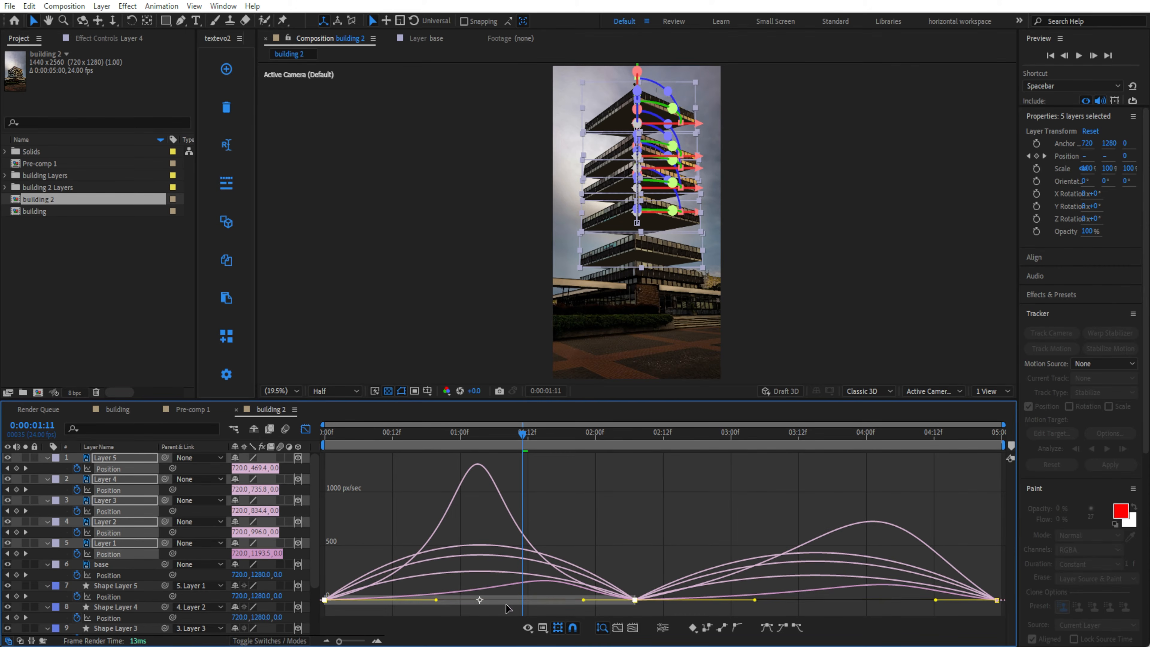
pyautogui.moveTo(584, 601); pyautogui.dragTo(533, 609)
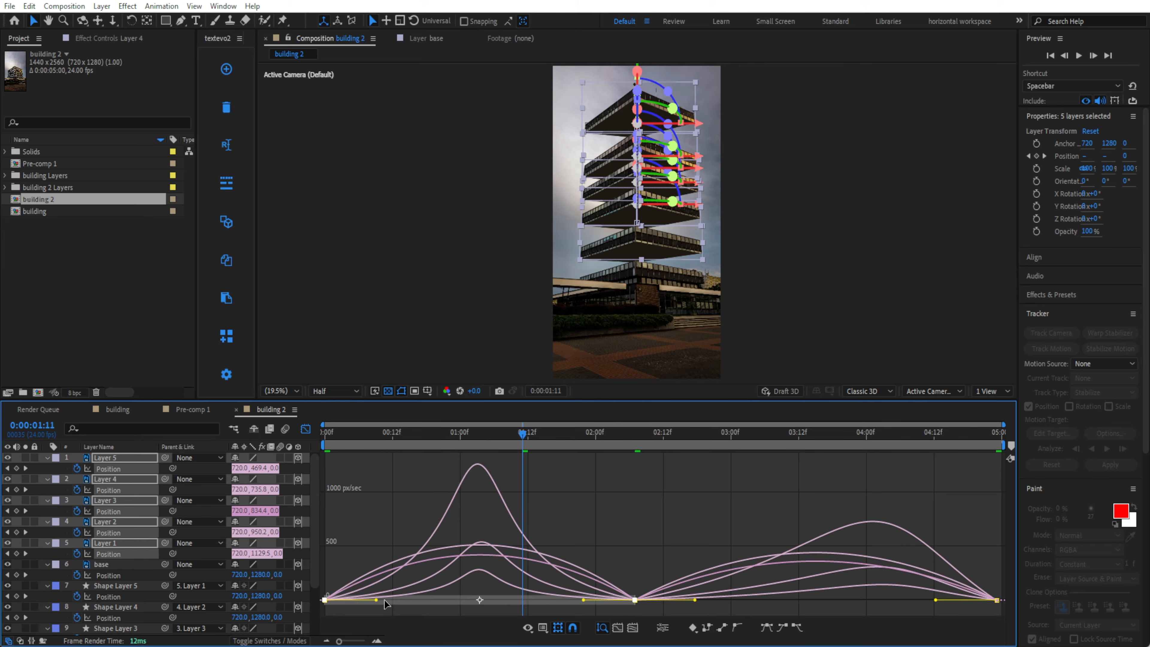
pyautogui.moveTo(384, 600); pyautogui.dragTo(436, 601)
pyautogui.moveTo(583, 601); pyautogui.dragTo(524, 601)
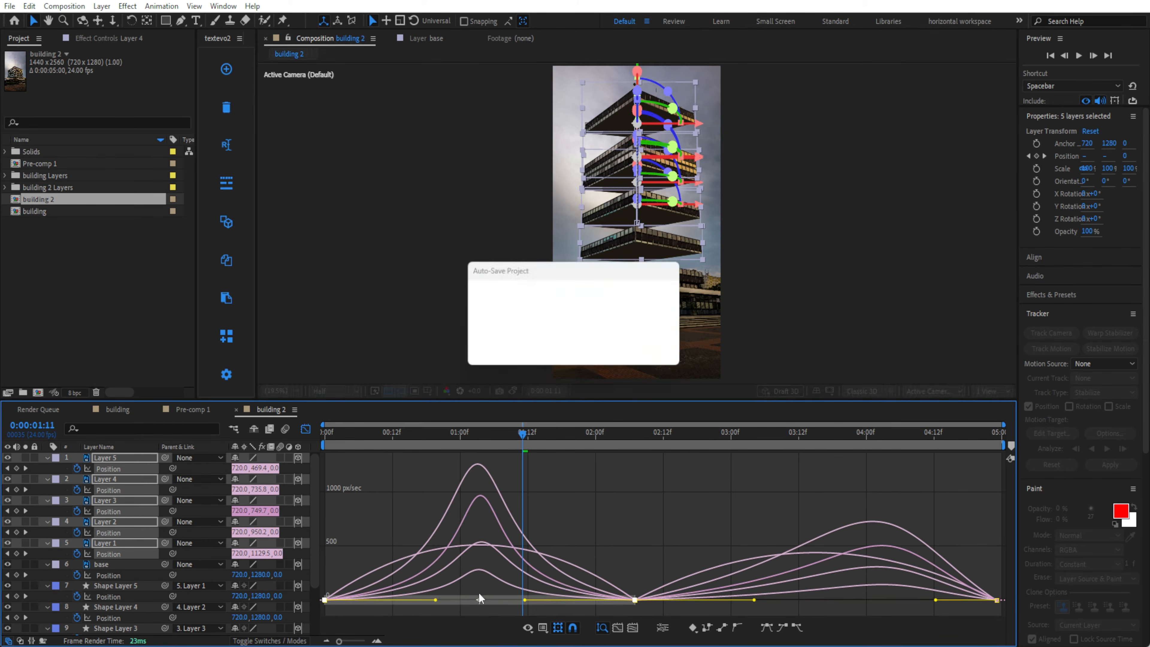
pyautogui.click(306, 429)
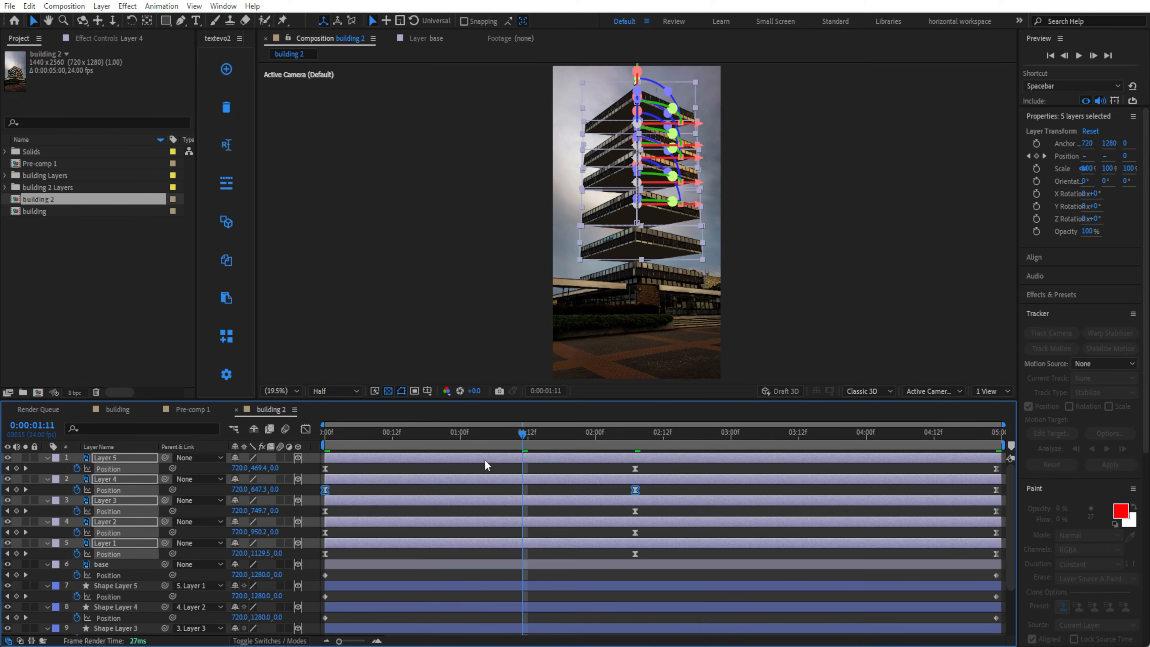
# - Collapse the Position properties of all floor, base and shape layers and preview the animation from the first frame
pyautogui.moveTo(405, 434); pyautogui.dragTo(284, 452)
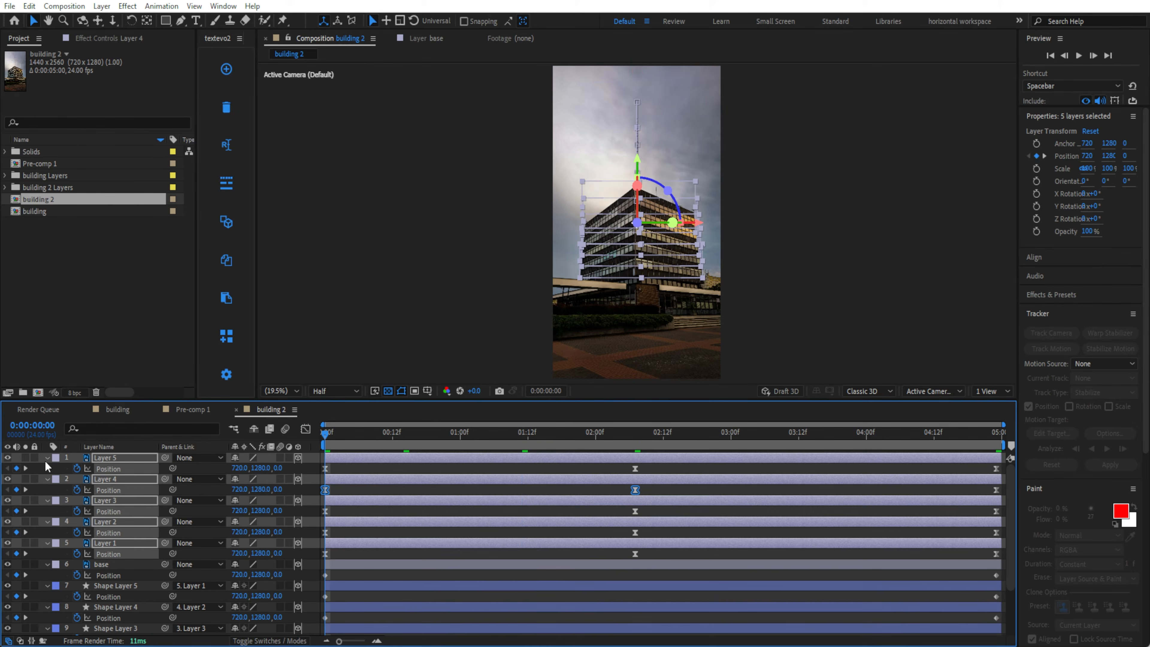
pyautogui.click(47, 458)
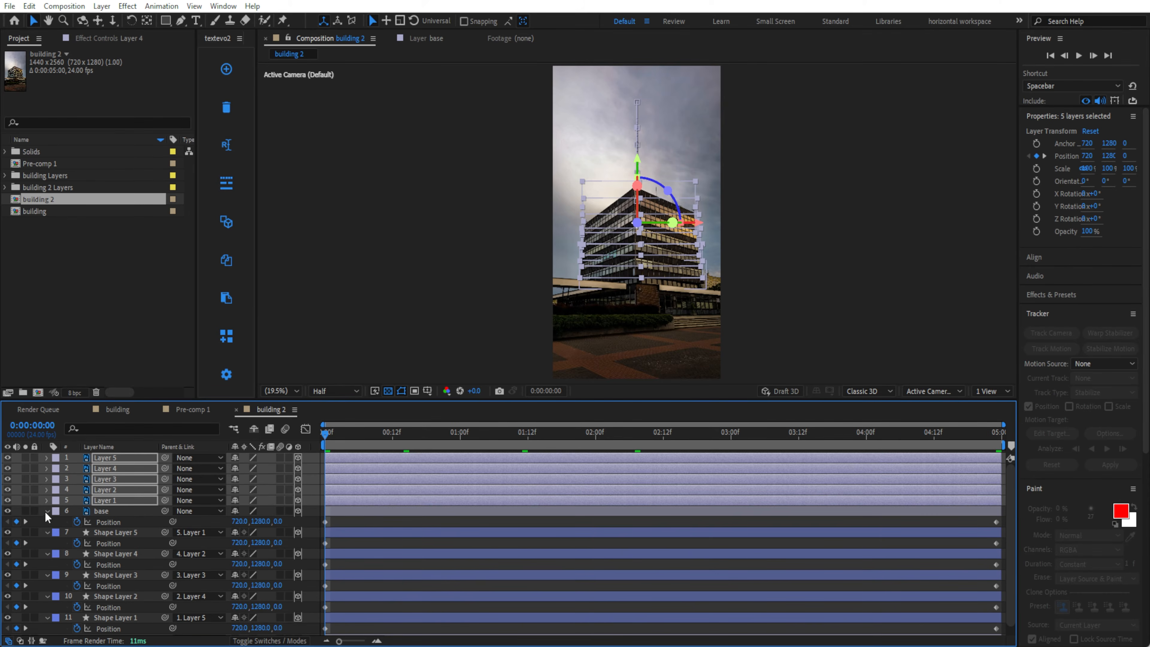
pyautogui.click(47, 510)
pyautogui.click(47, 521)
pyautogui.click(47, 531)
pyautogui.click(47, 542)
pyautogui.click(47, 553)
pyautogui.click(48, 563)
pyautogui.click(117, 614)
pyautogui.press('space')
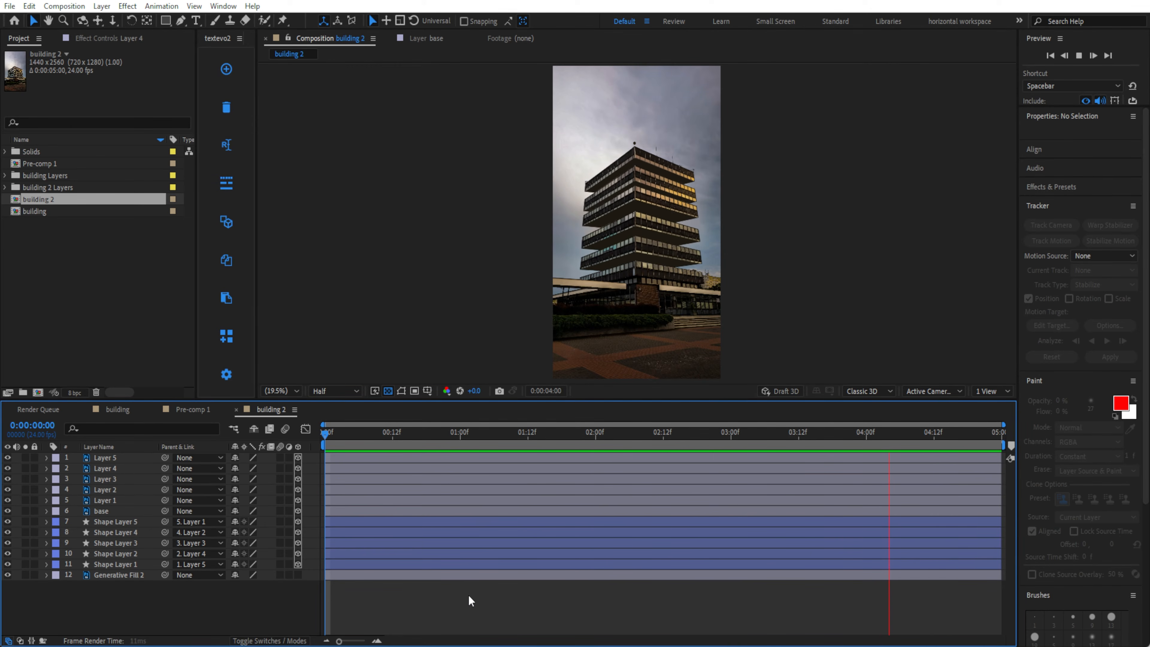
pyautogui.press('space')
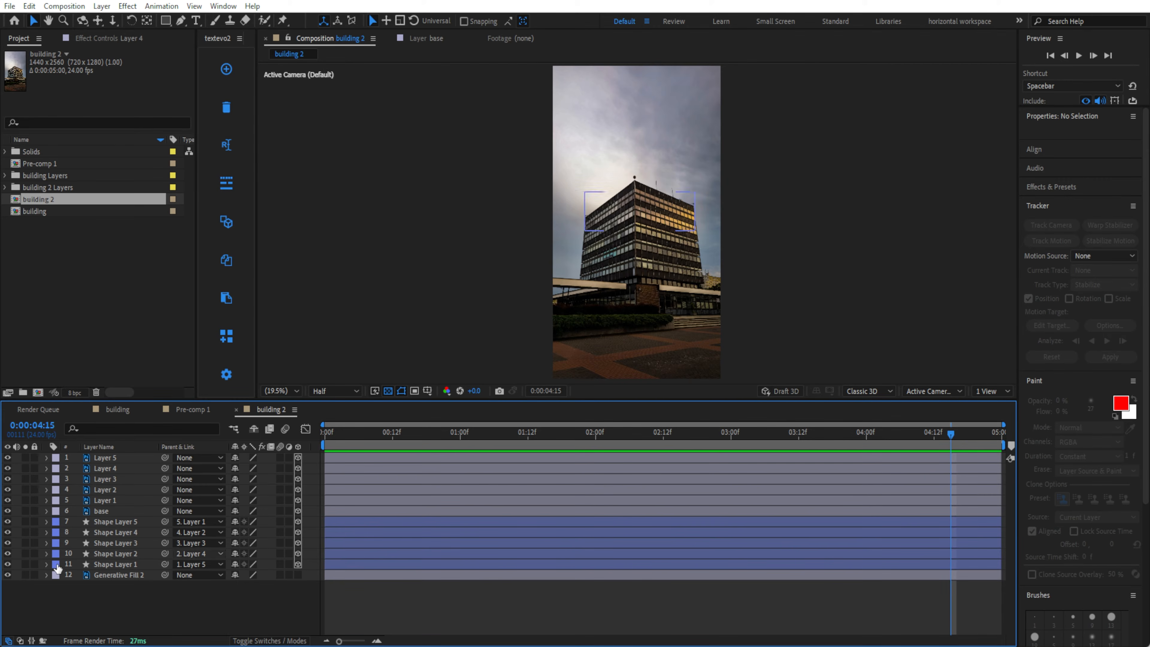
# - Pre-compose all twelve layers into Pre-comp 2, moving all attributes into the new composition and opening it
pyautogui.moveTo(110, 598); pyautogui.dragTo(110, 446)
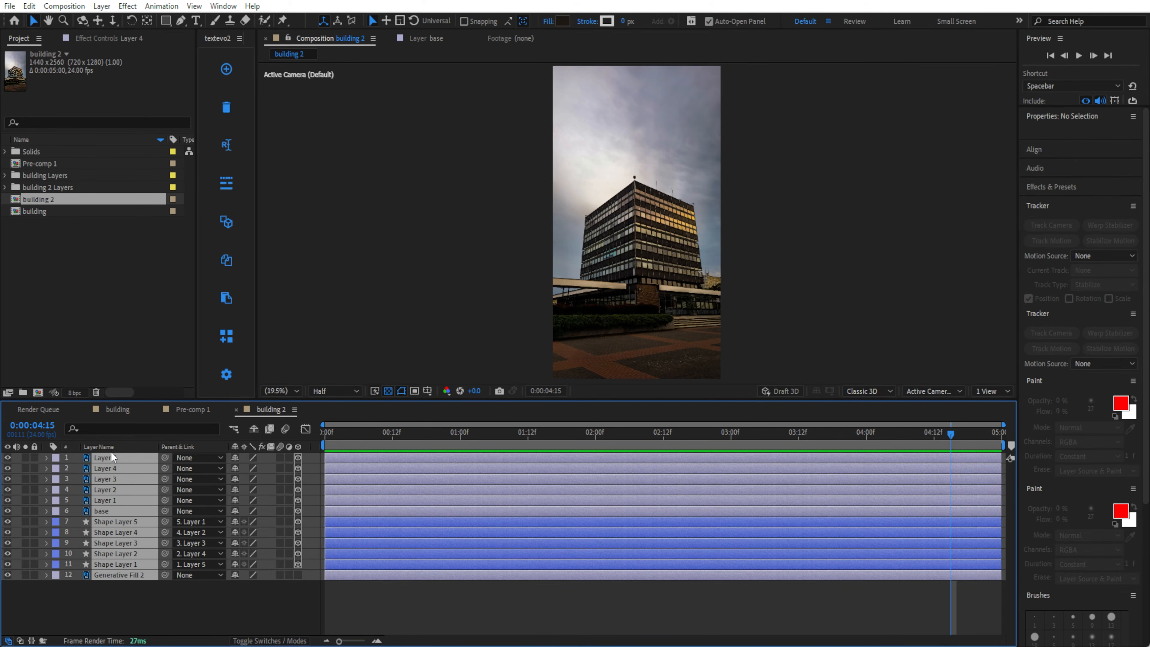
pyautogui.rightClick(113, 472)
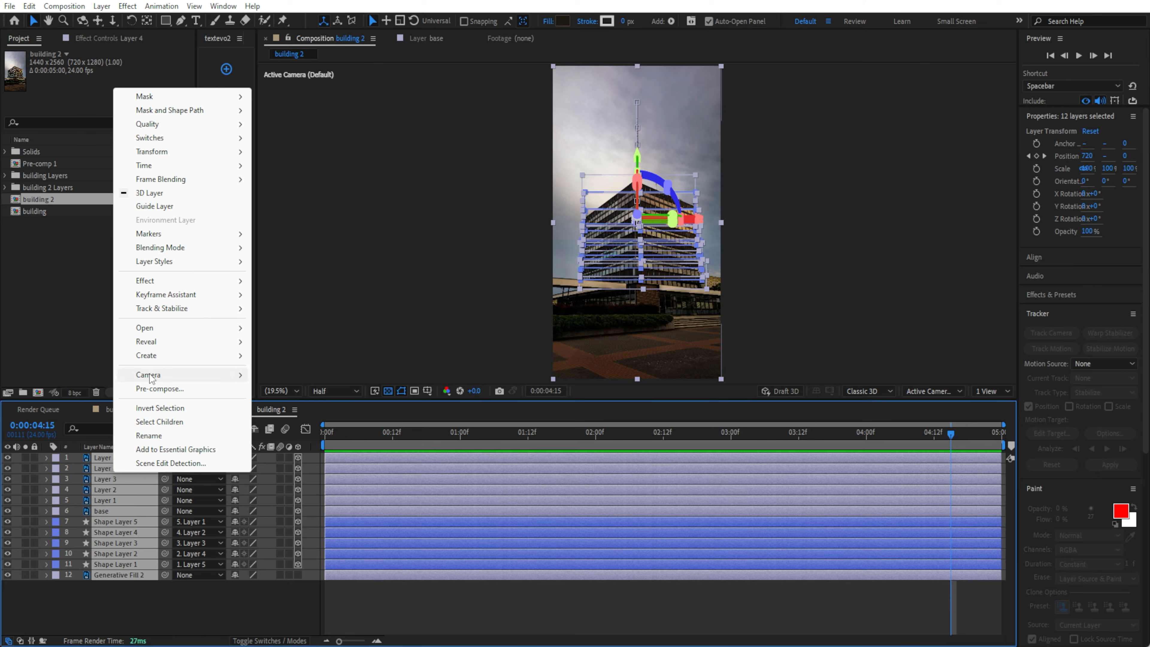
pyautogui.click(168, 389)
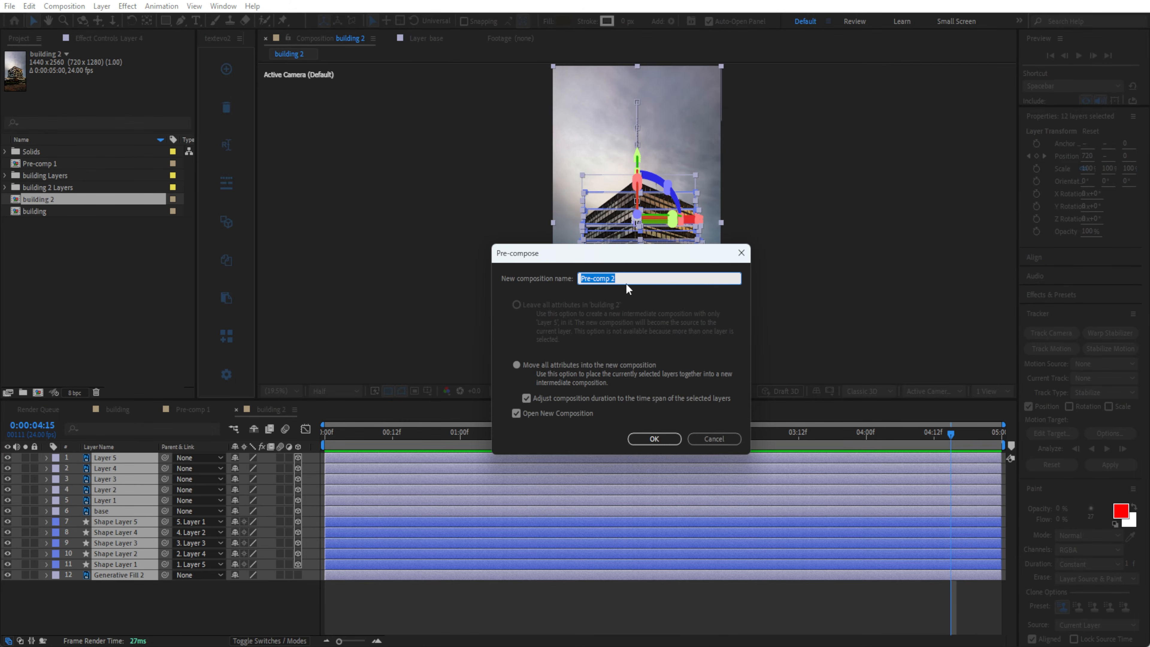
pyautogui.press('Return')
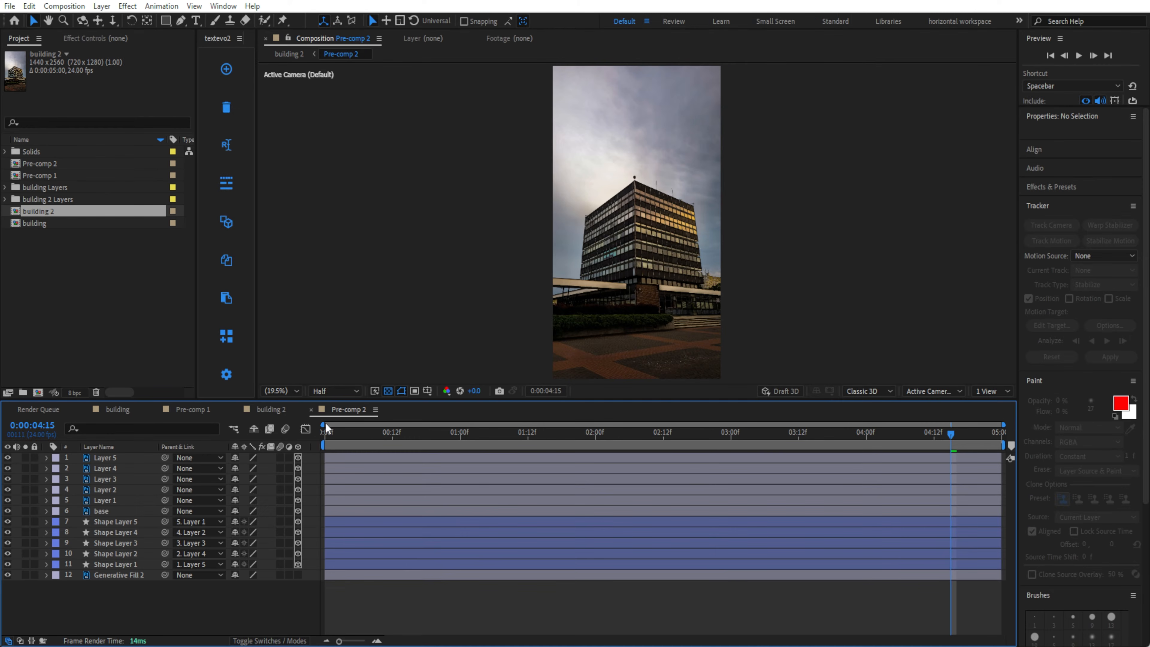
# - In the building 2 composition, keyframe Pre-comp 2's Scale at 100% on the first frame and 120% at 0:00:01:00
pyautogui.moveTo(950, 435); pyautogui.dragTo(298, 494)
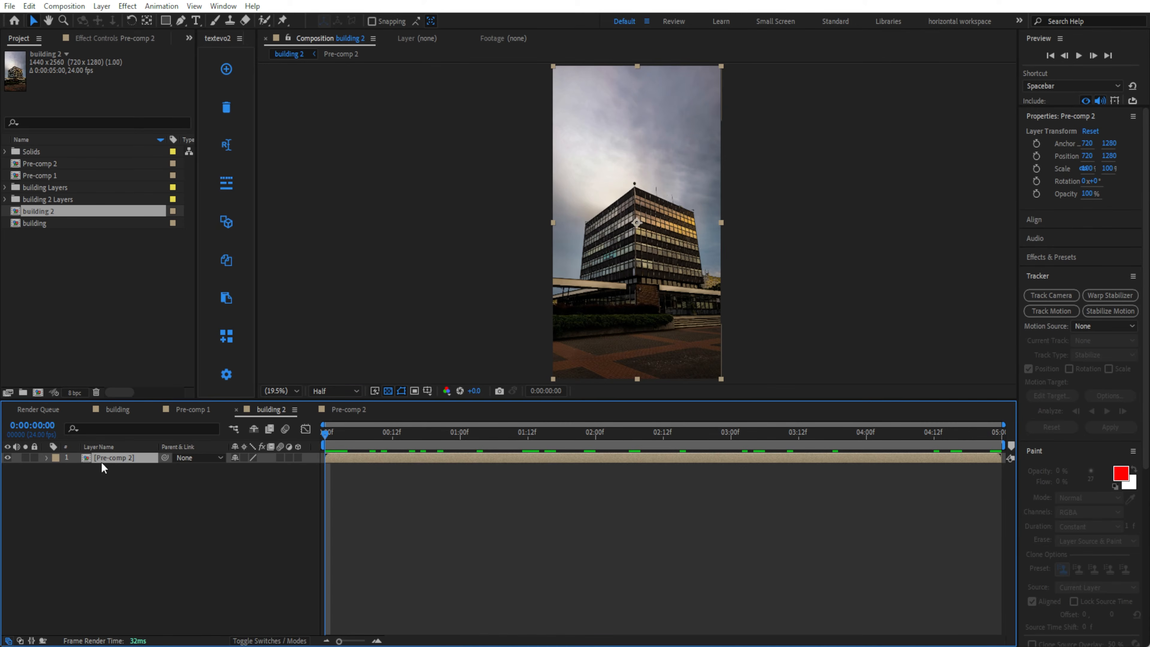
pyautogui.press('s')
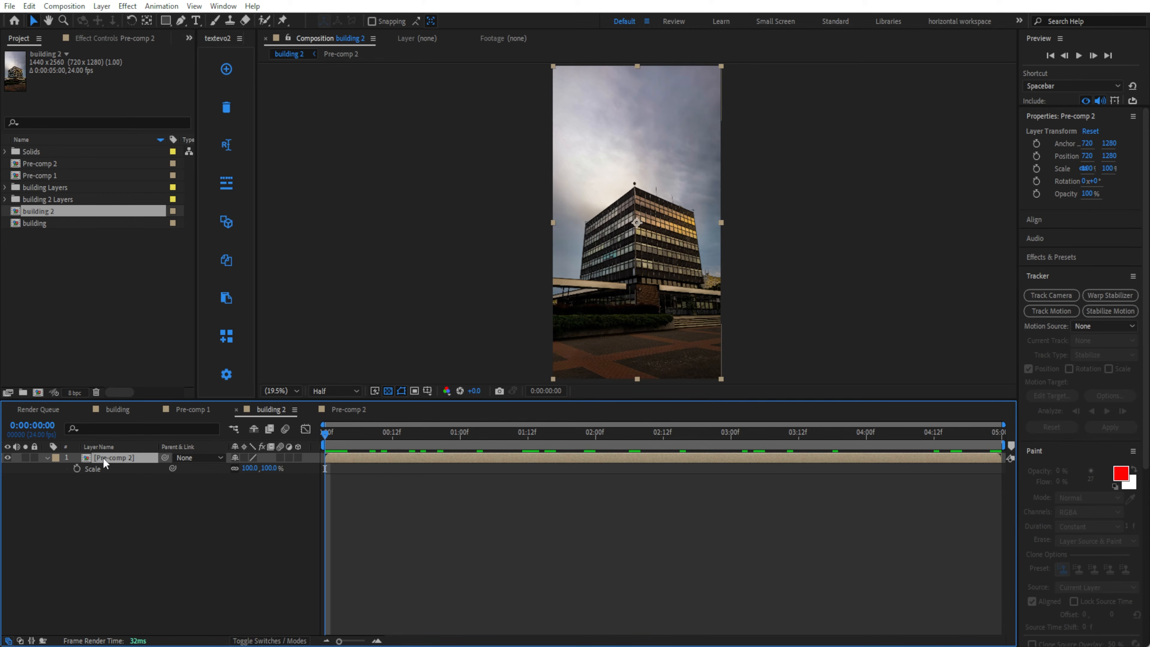
pyautogui.click(76, 471)
pyautogui.moveTo(325, 434); pyautogui.dragTo(461, 421)
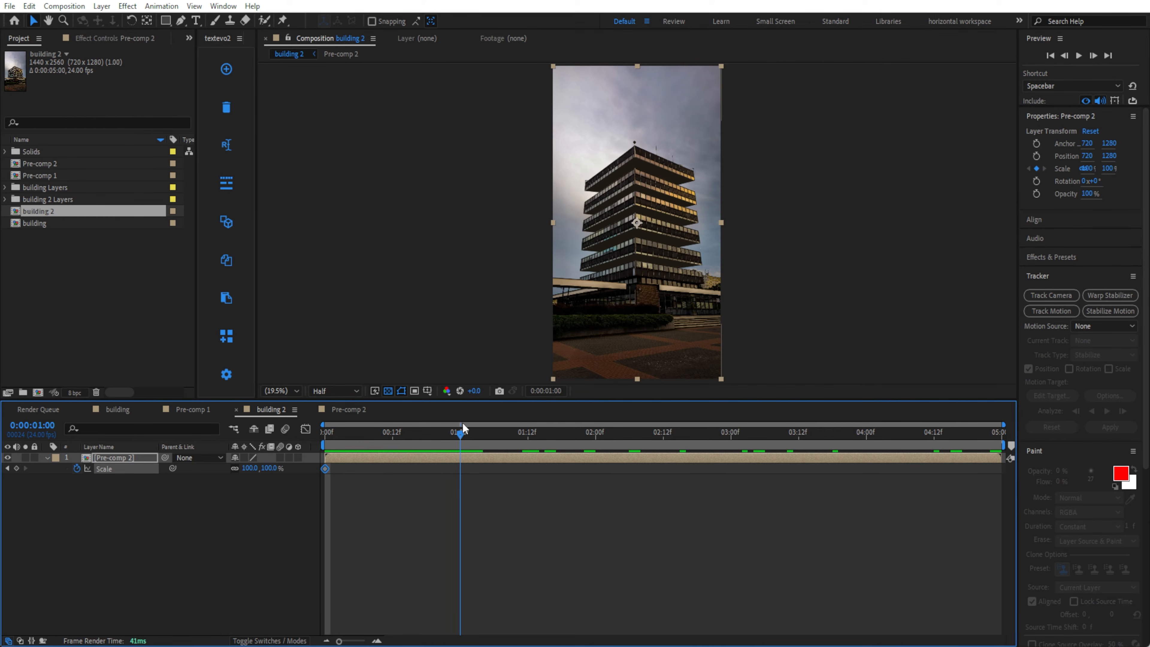
pyautogui.click(252, 468)
pyautogui.write('120')
pyautogui.click(278, 529)
pyautogui.press('space')
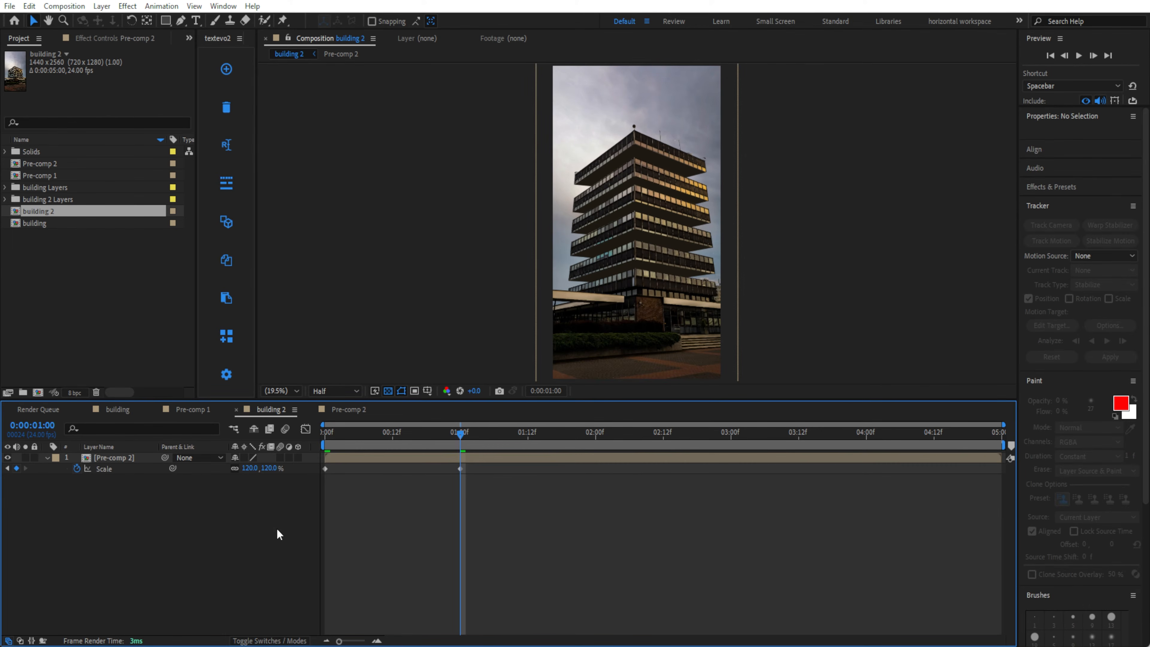
# - Add a 120% Scale keyframe for Pre-comp 2 at 0:00:04:00, set Scale to 100% at 0:00:04:23, and preview the zoom
pyautogui.moveTo(466, 443); pyautogui.dragTo(872, 454)
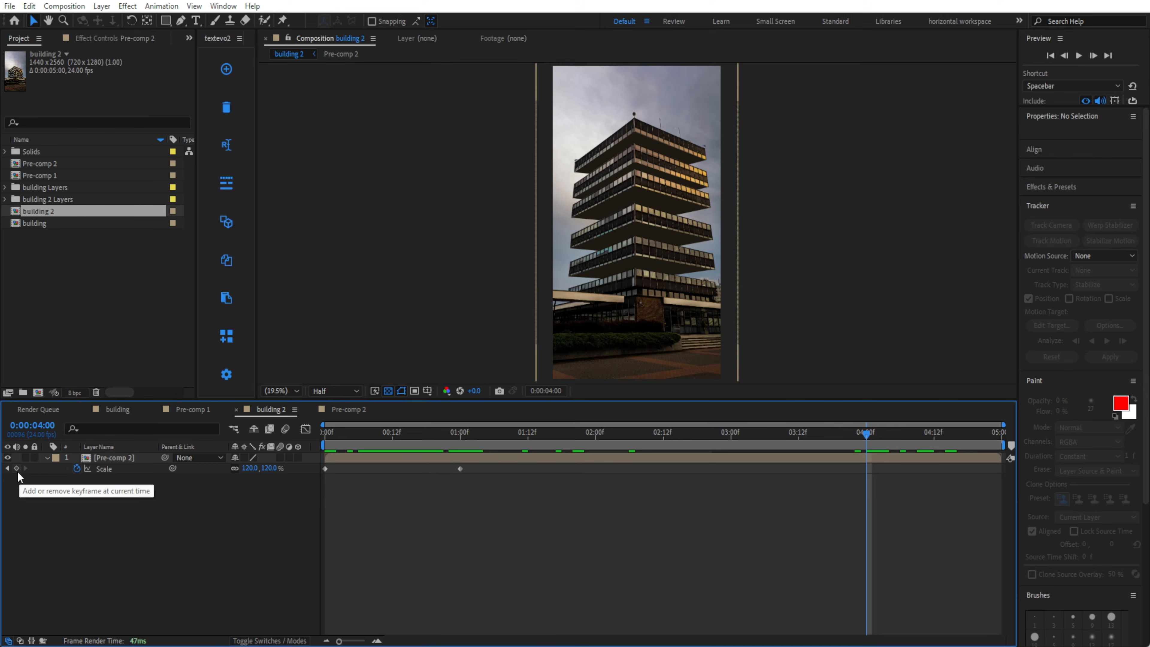
pyautogui.click(16, 469)
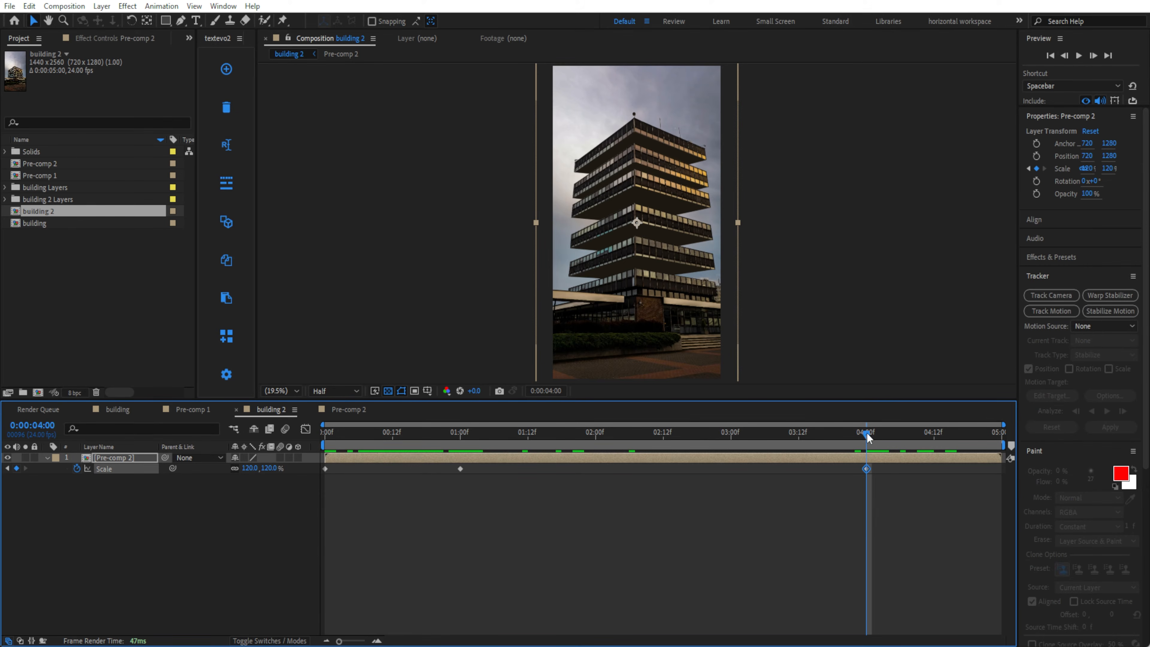
pyautogui.moveTo(866, 434); pyautogui.dragTo(1028, 430)
pyautogui.click(249, 468)
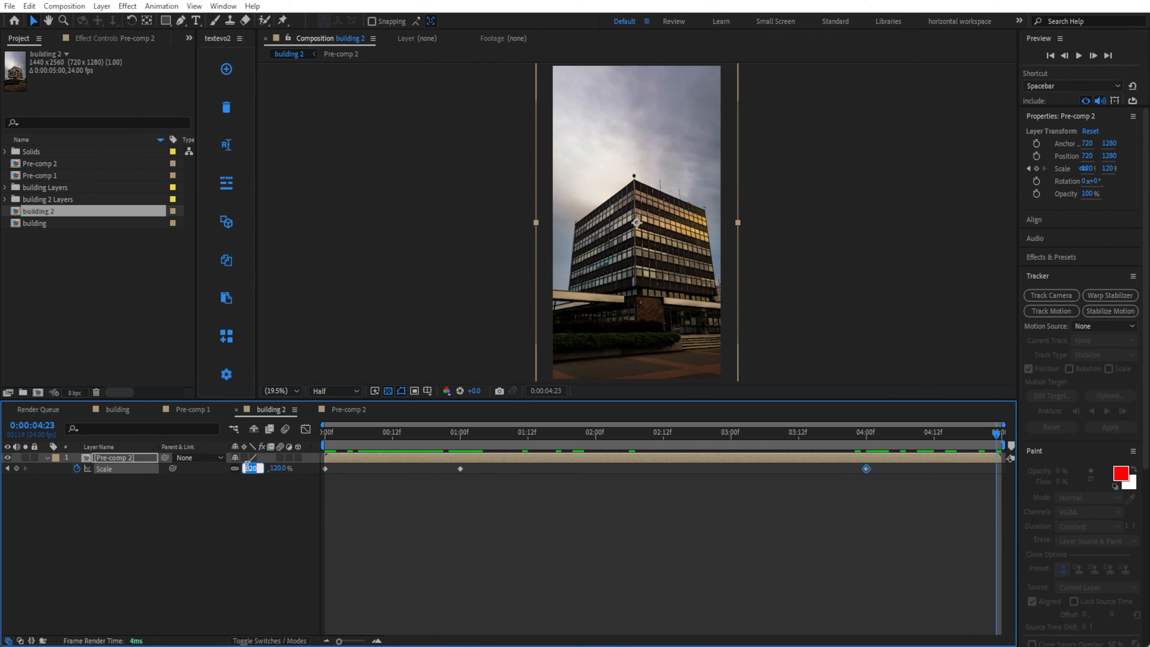
pyautogui.write('10')
pyautogui.click(233, 522)
pyautogui.press('space')
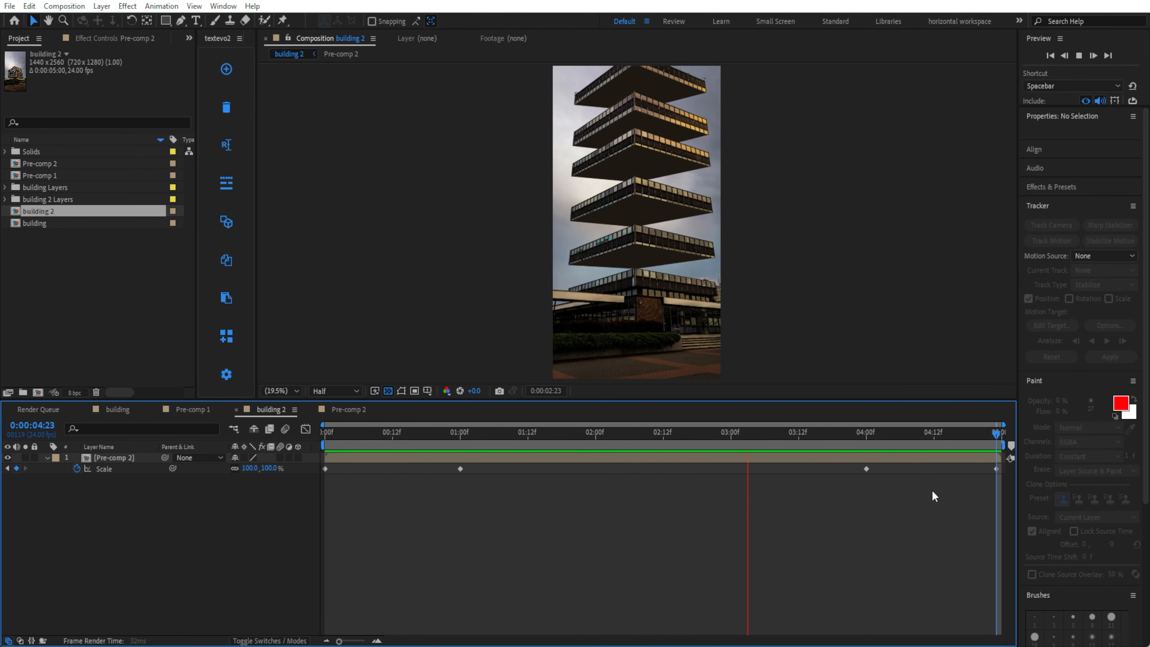
pyautogui.press('space')
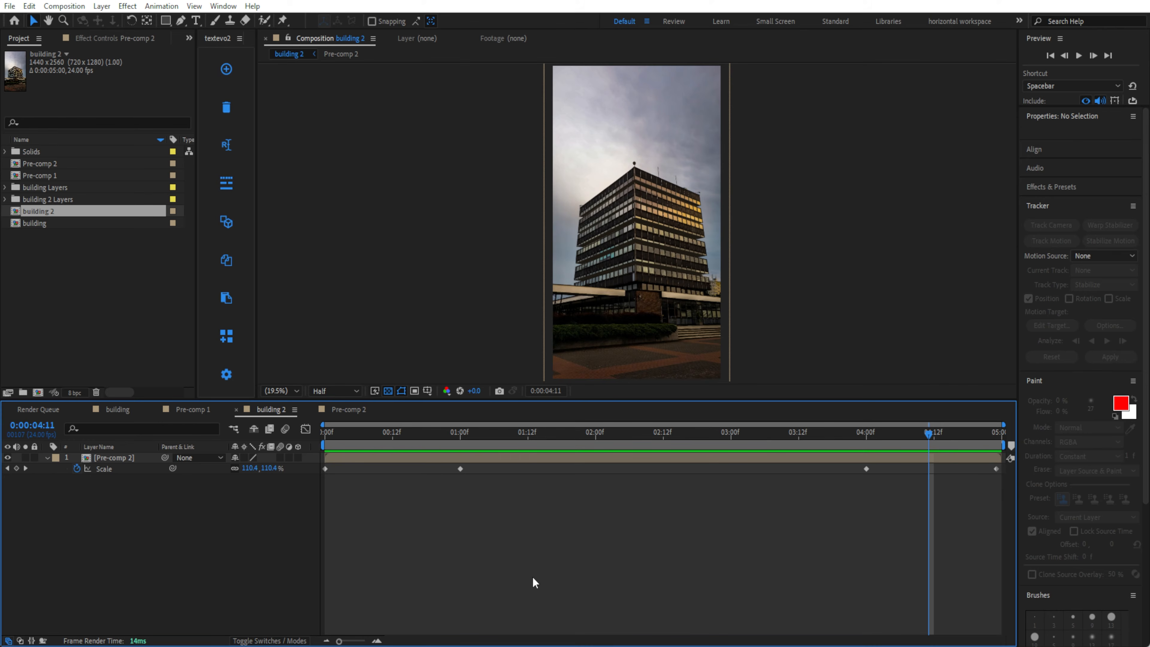
# - Apply Easy Ease to all four Scale keyframes of Pre-comp 2
pyautogui.moveTo(494, 467)
pyautogui.mouseDown()
pyautogui.moveTo(365, 499)
pyautogui.moveTo(320, 496)
pyautogui.mouseUp()
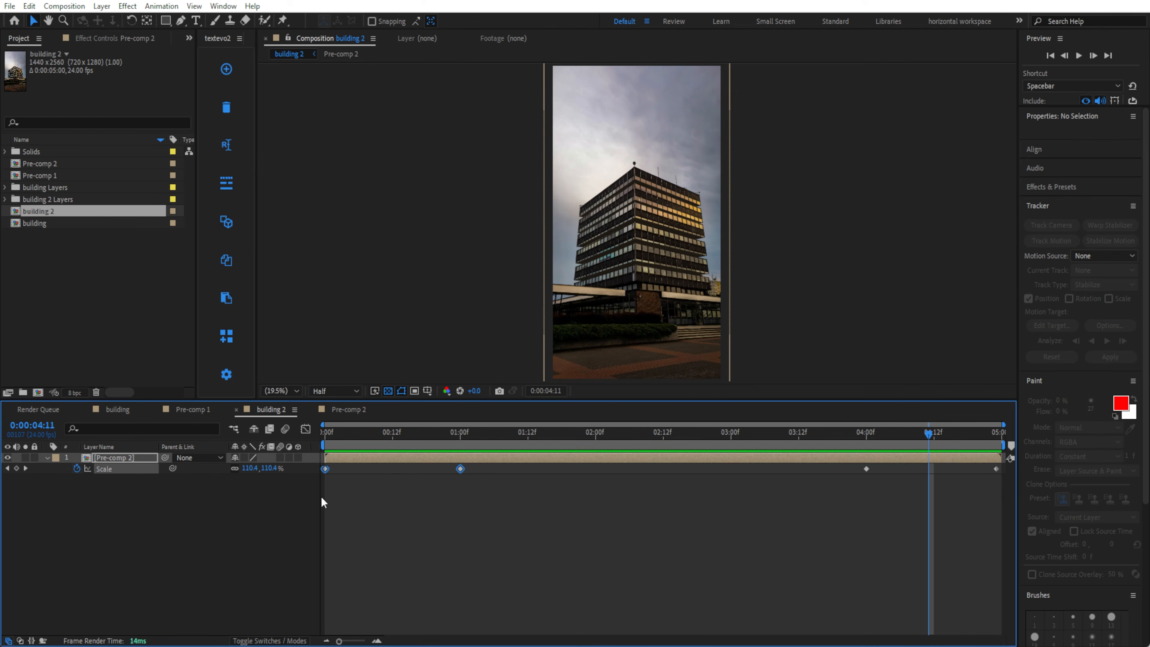
pyautogui.click(463, 497)
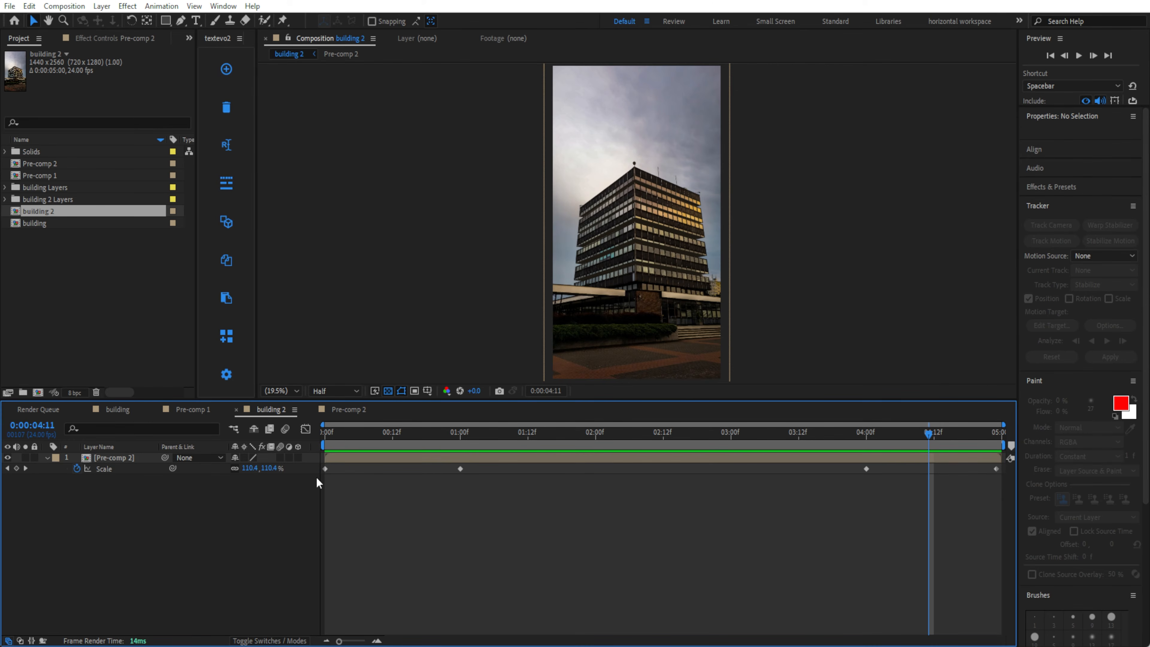
pyautogui.moveTo(319, 462); pyautogui.dragTo(685, 583)
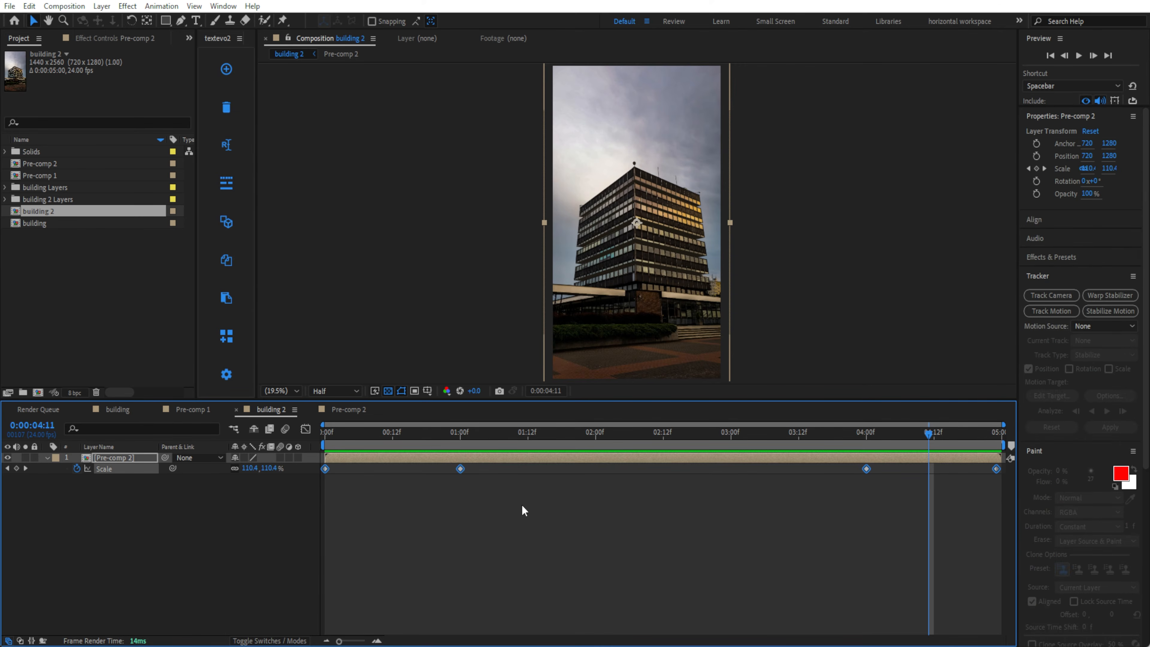
pyautogui.rightClick(459, 470)
pyautogui.moveTo(566, 461)
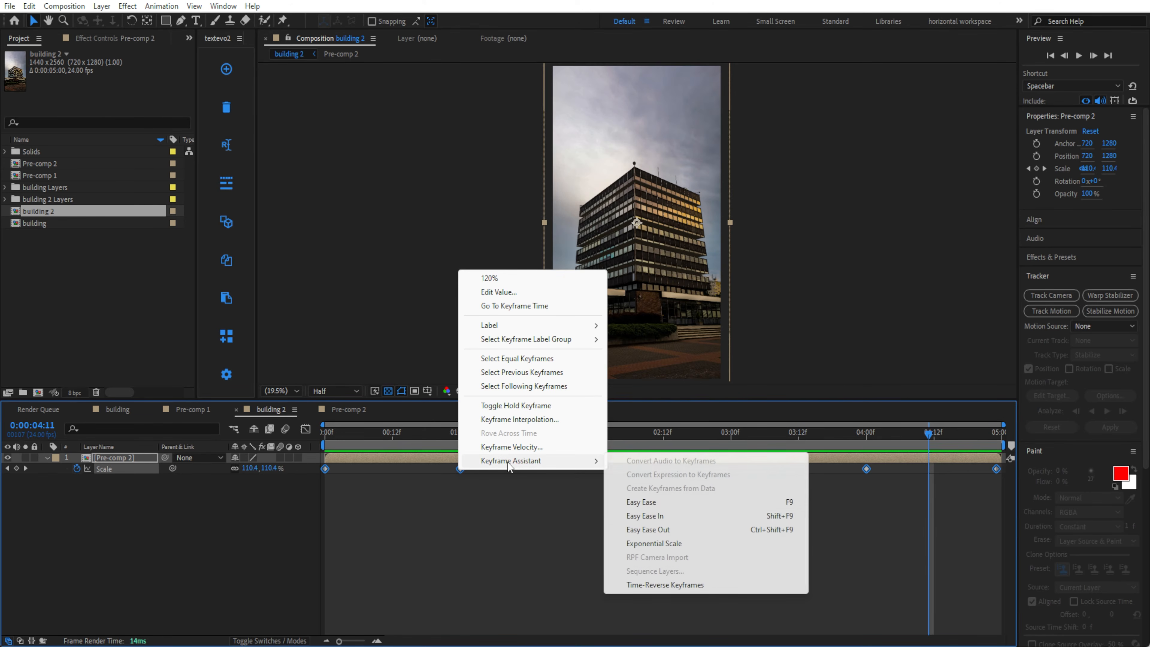
pyautogui.click(640, 502)
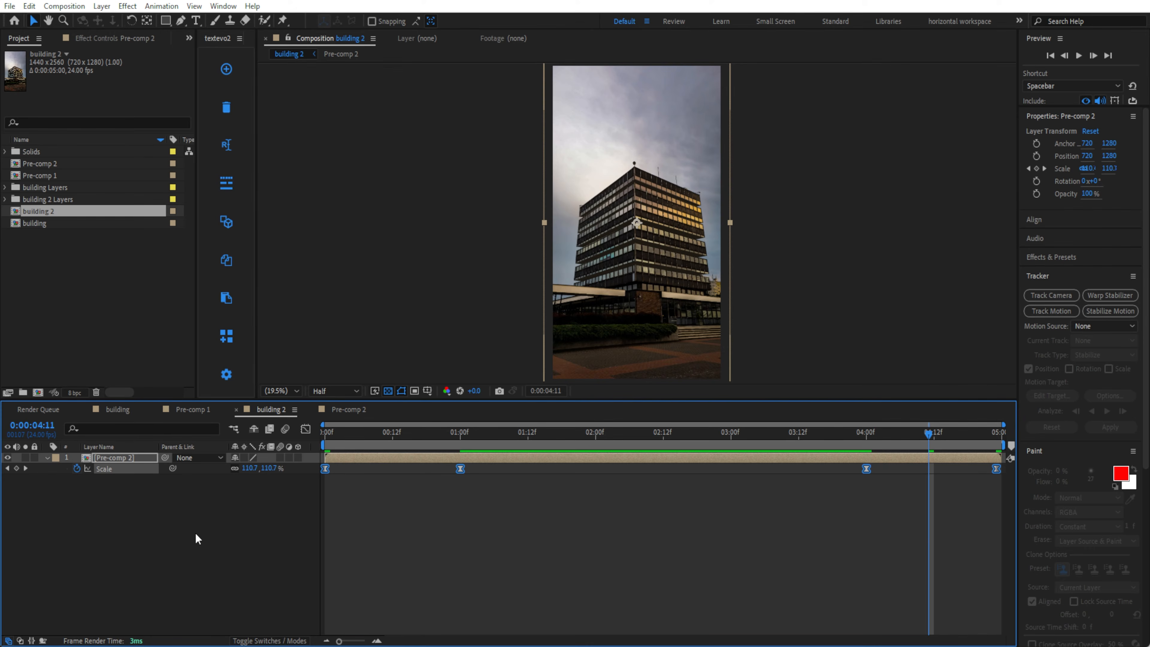
# - Keyframe Pre-comp 2's Position on the first frame and set its Y position to 1535 at 0:00:02:08
pyautogui.click(654, 440)
pyautogui.moveTo(654, 438); pyautogui.dragTo(614, 444)
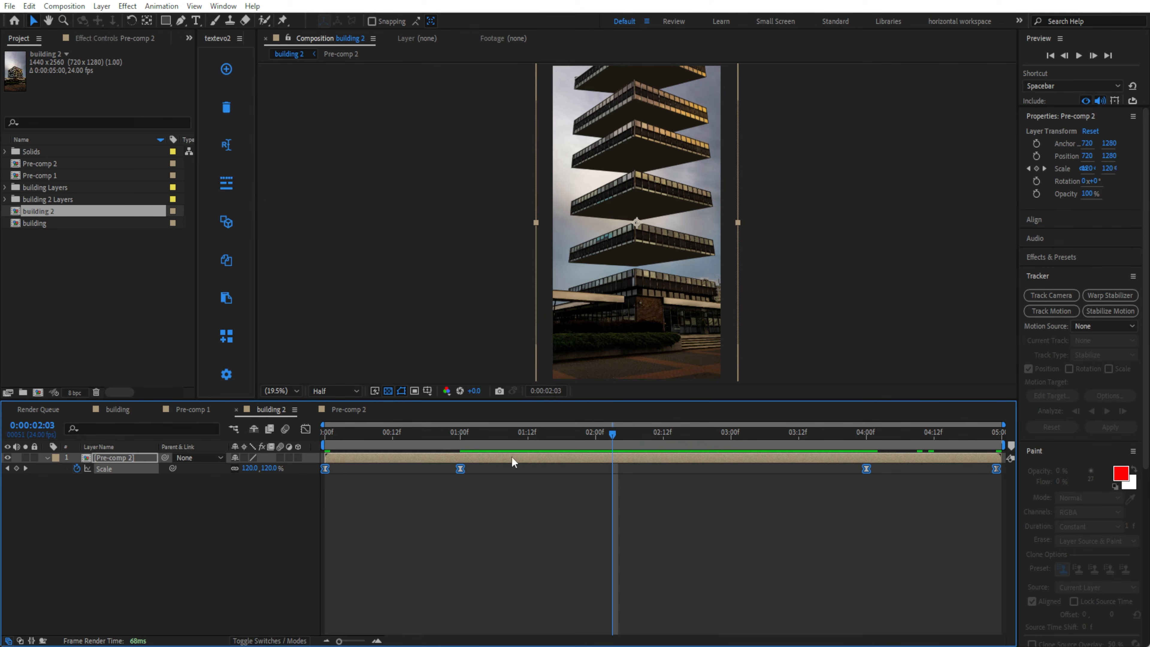
pyautogui.press('Home')
pyautogui.click(135, 457)
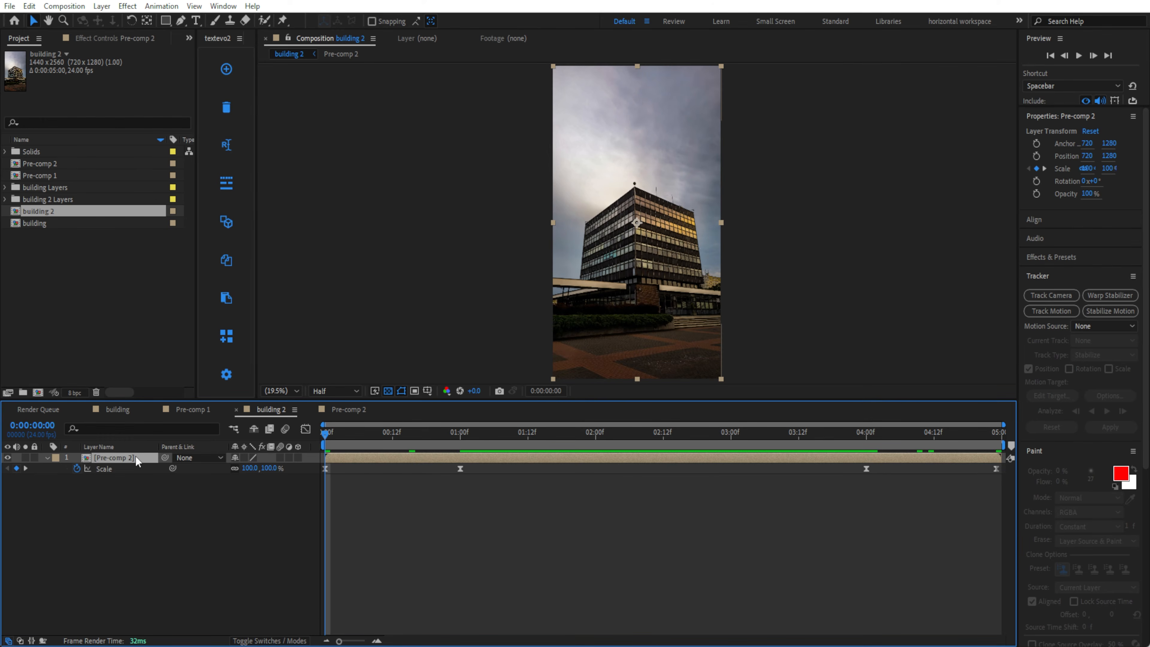
pyautogui.hotkey('shift', 'p')
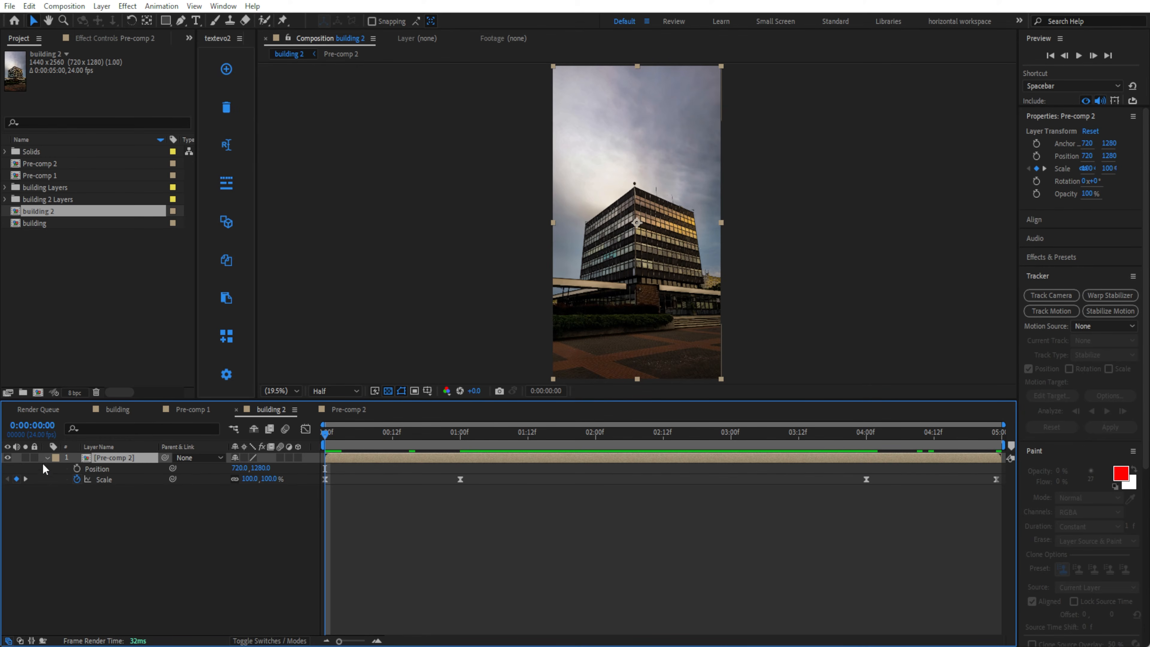
pyautogui.click(77, 469)
pyautogui.moveTo(325, 433); pyautogui.dragTo(640, 449)
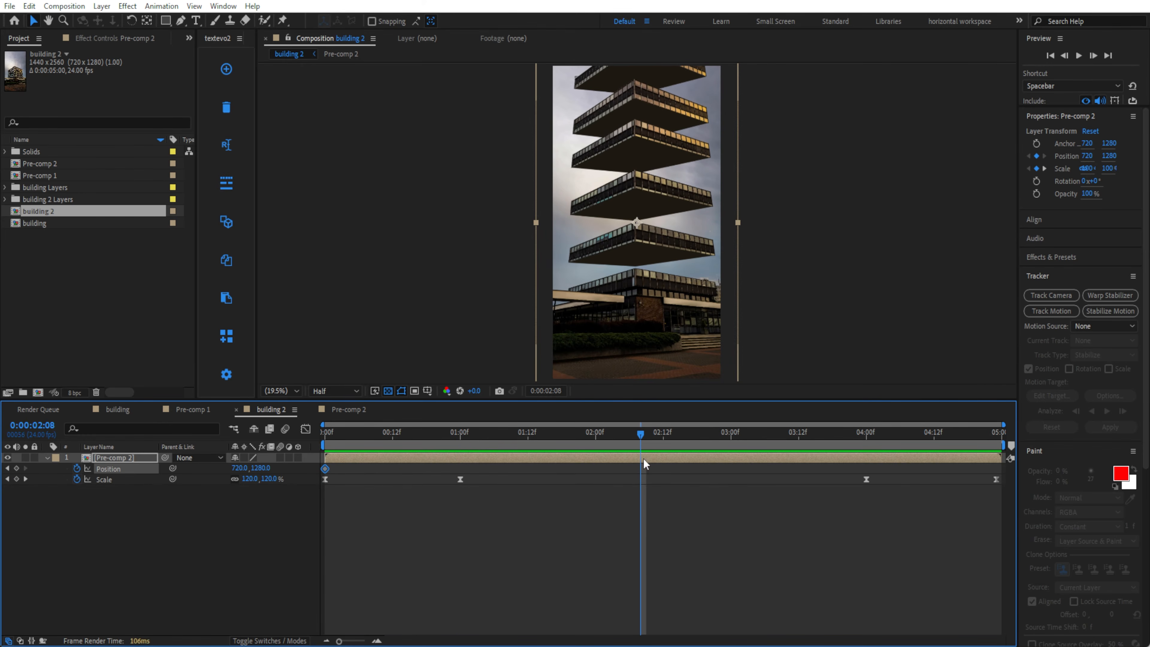
pyautogui.moveTo(254, 468); pyautogui.dragTo(421, 458)
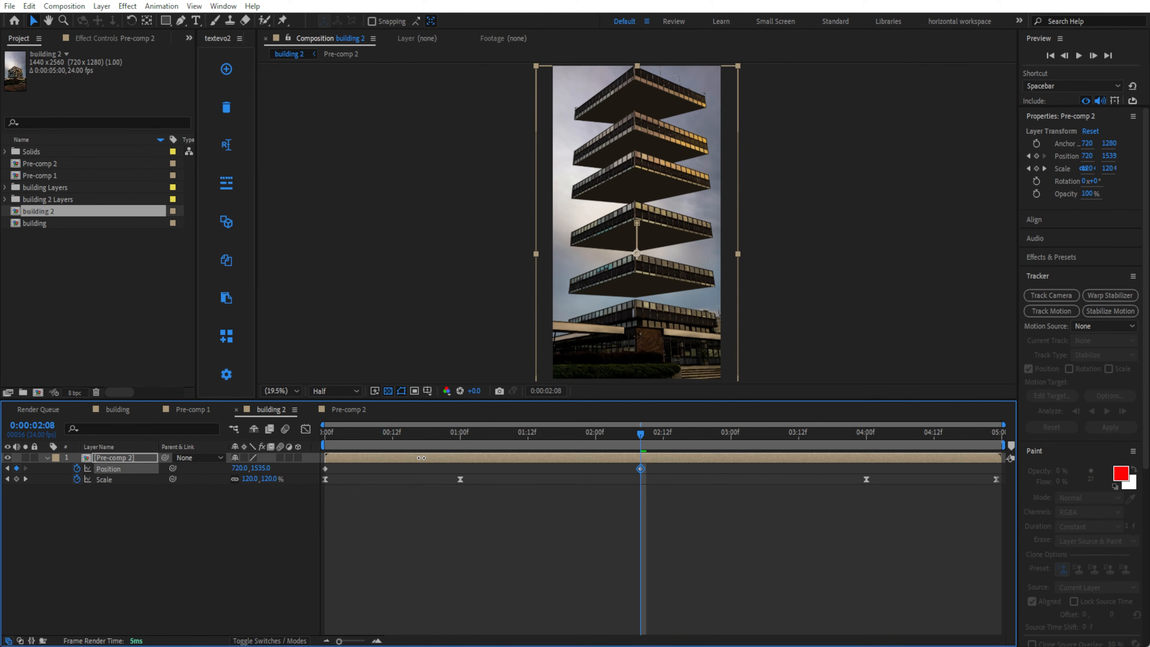
# - Reset Pre-comp 2's Position to 720, 1280 at 0:00:04:23
pyautogui.moveTo(641, 434); pyautogui.dragTo(1006, 455)
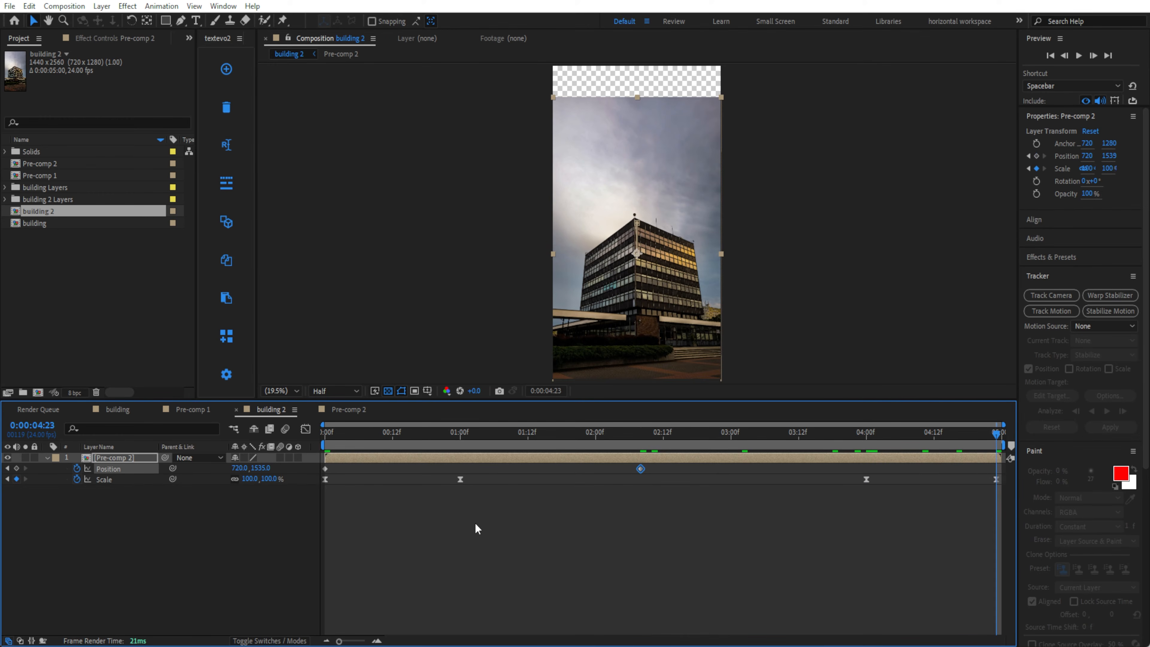
pyautogui.rightClick(120, 469)
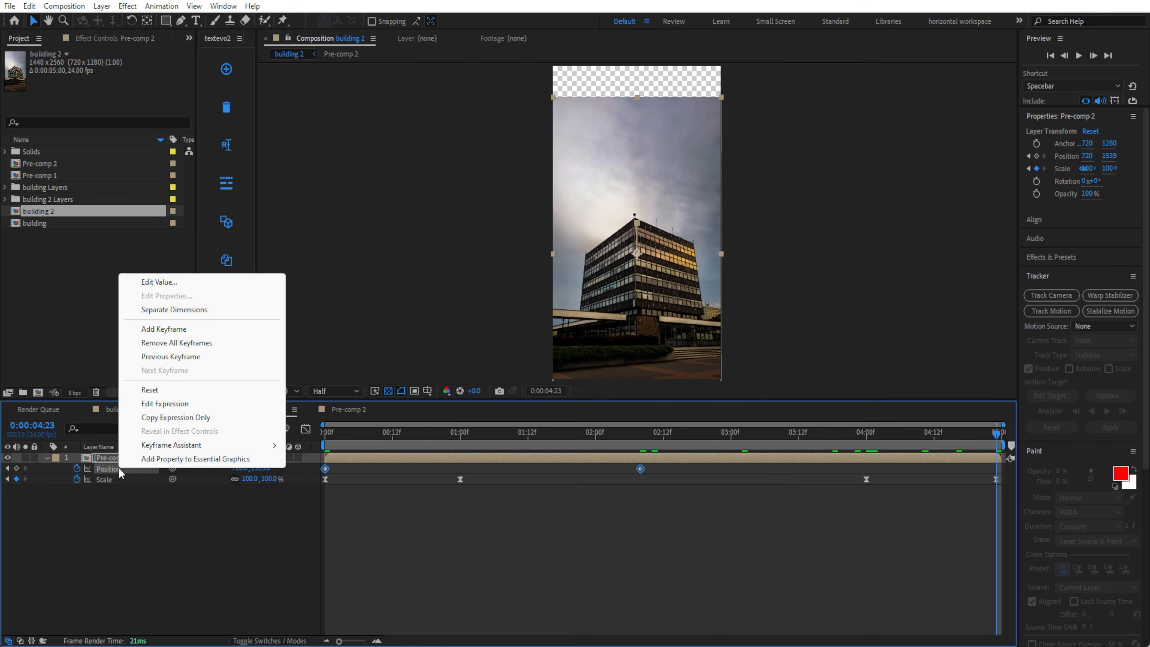
pyautogui.click(150, 390)
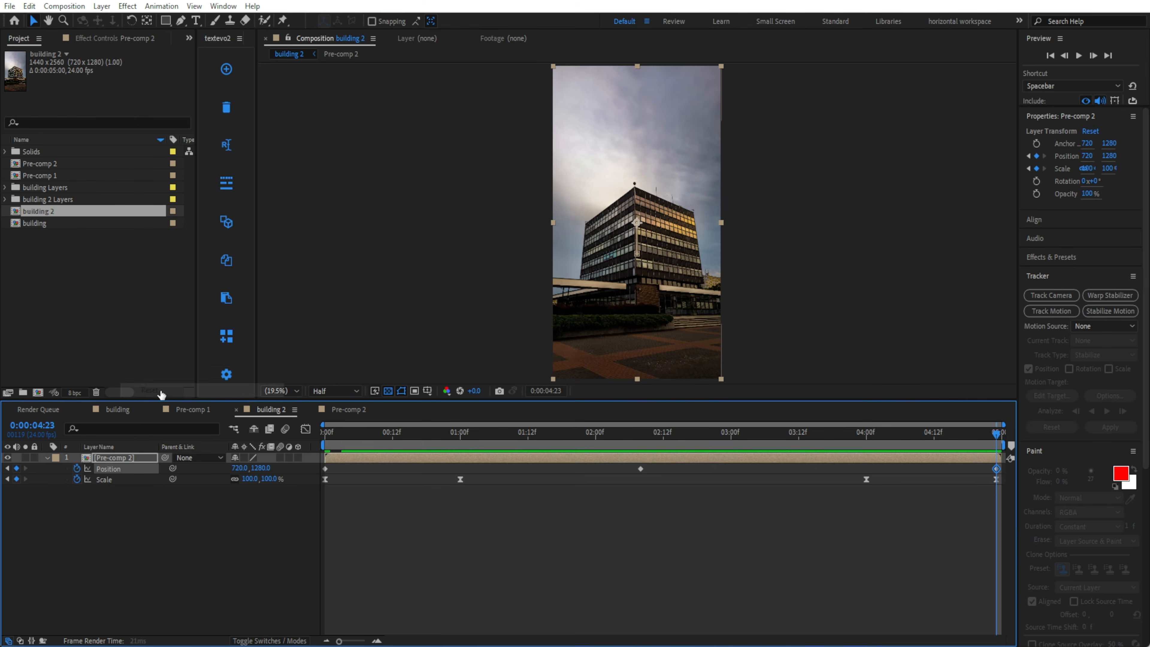
pyautogui.click(534, 509)
pyautogui.press('End')
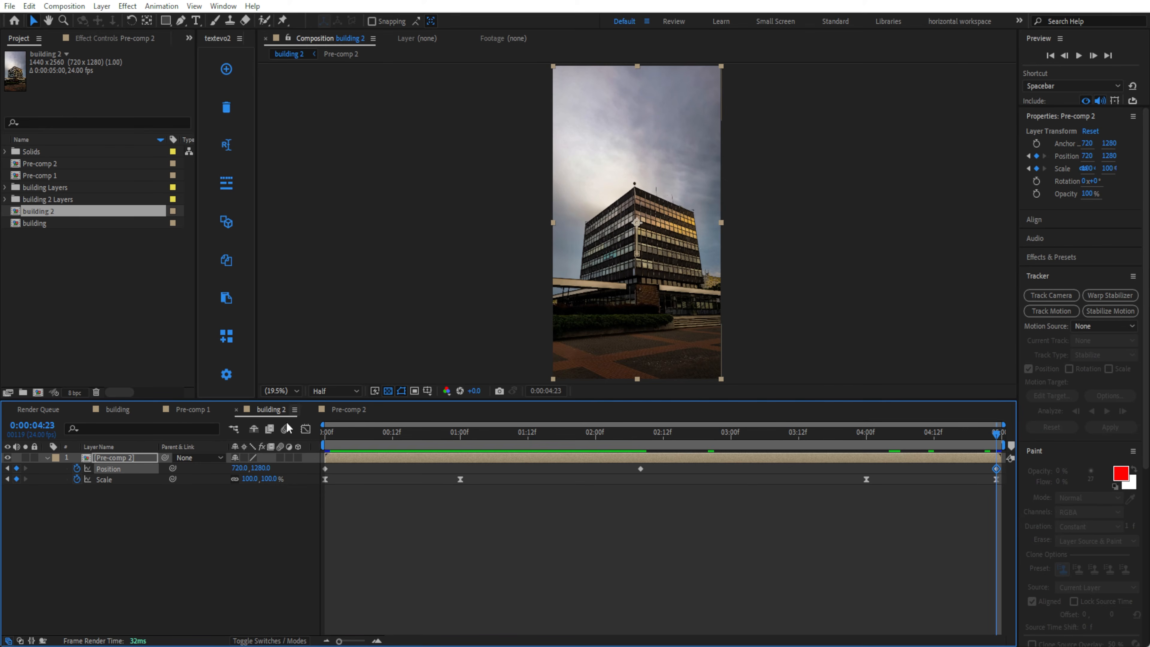
pyautogui.rightClick(121, 471)
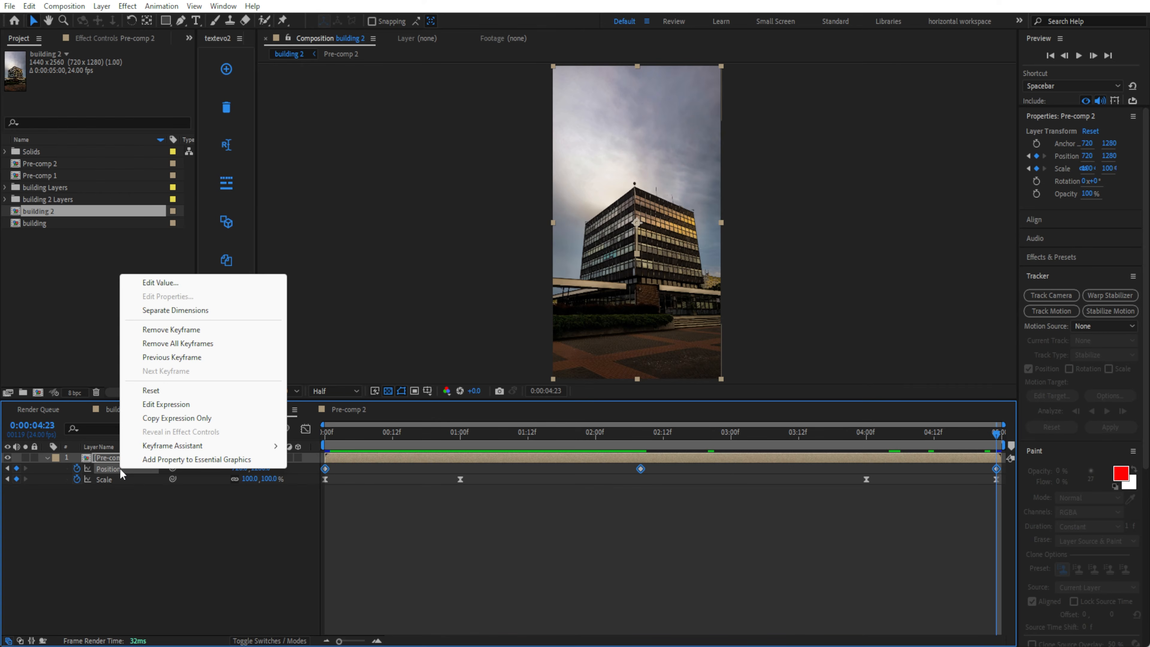
pyautogui.click(194, 616)
# - Apply Easy Ease to all three Position keyframes of Pre-comp 2
pyautogui.moveTo(324, 468); pyautogui.dragTo(1024, 471)
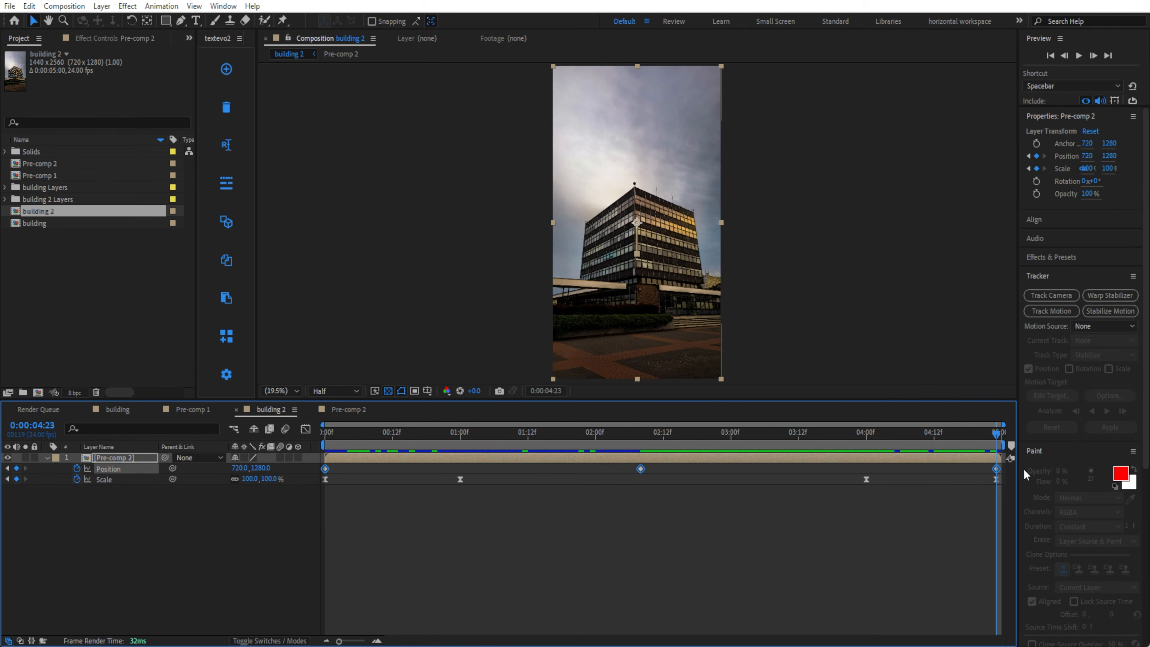
pyautogui.rightClick(650, 470)
pyautogui.rightClick(640, 468)
pyautogui.moveTo(704, 463)
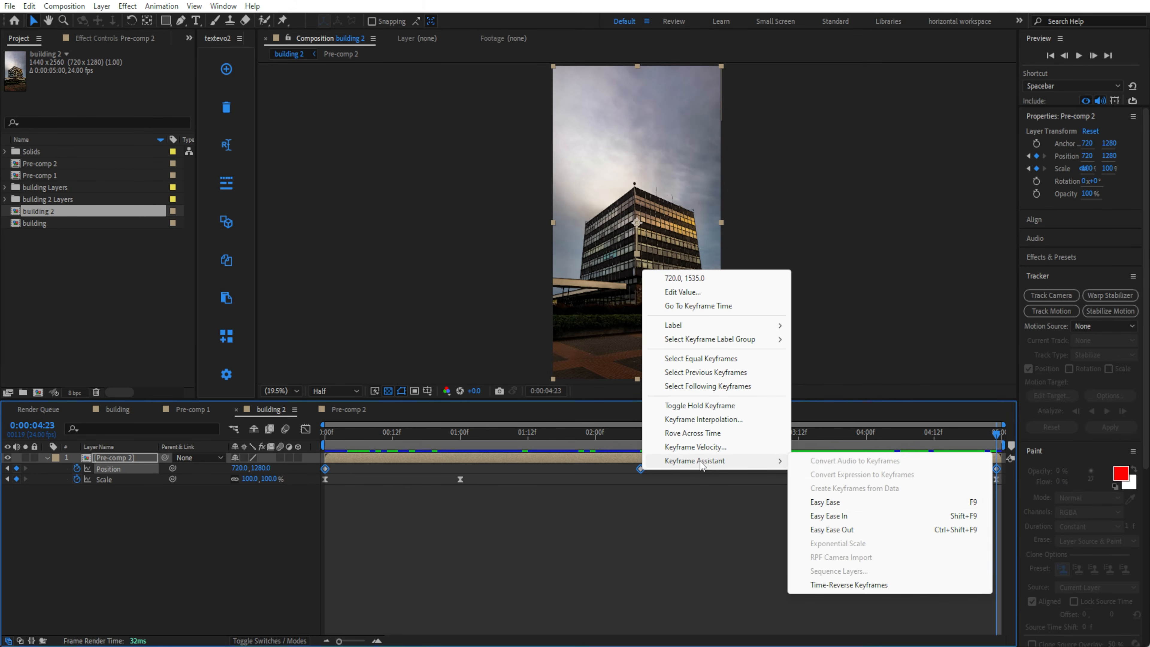
pyautogui.click(823, 502)
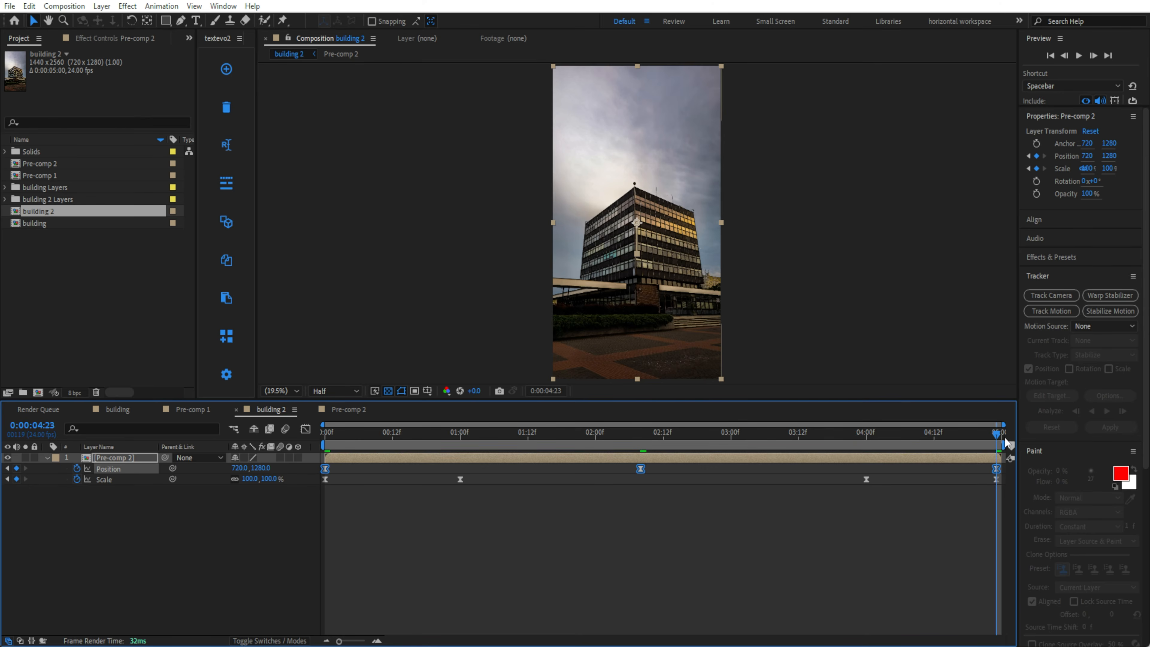
# - Preview the building 2 animation from the first frame to check the eased scale and position moves
pyautogui.moveTo(996, 434); pyautogui.dragTo(308, 465)
pyautogui.press('space')
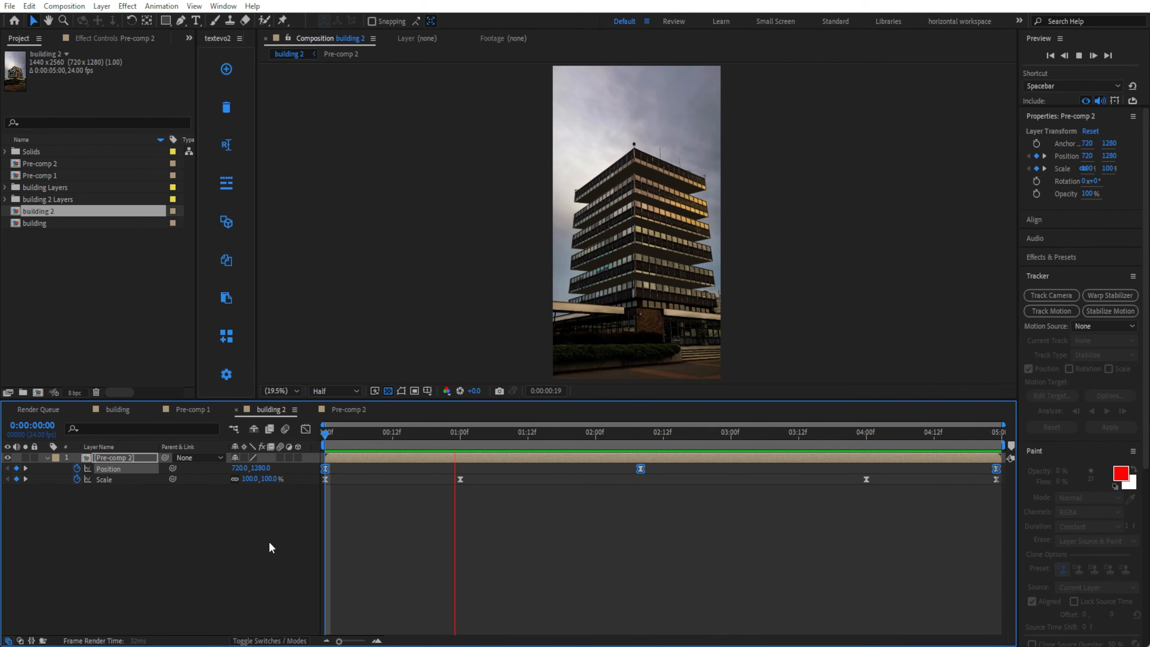
pyautogui.press('space')
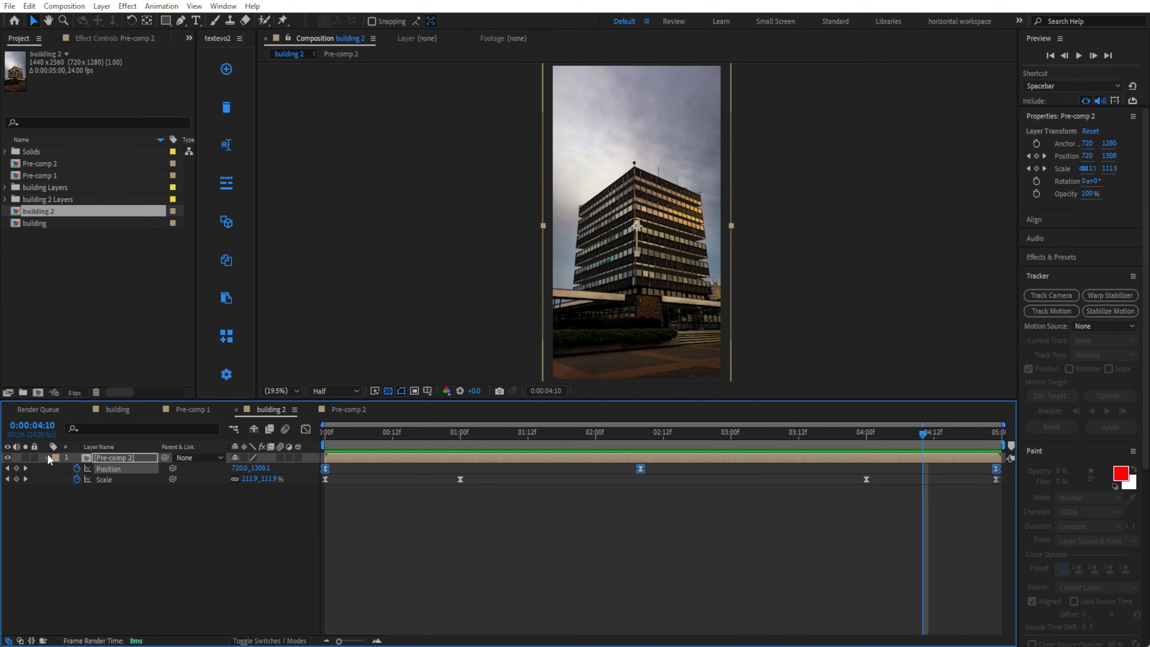
# - Collapse Pre-comp 2's properties and add a new adjustment layer above it in the building 2 composition
pyautogui.click(44, 456)
pyautogui.rightClick(92, 505)
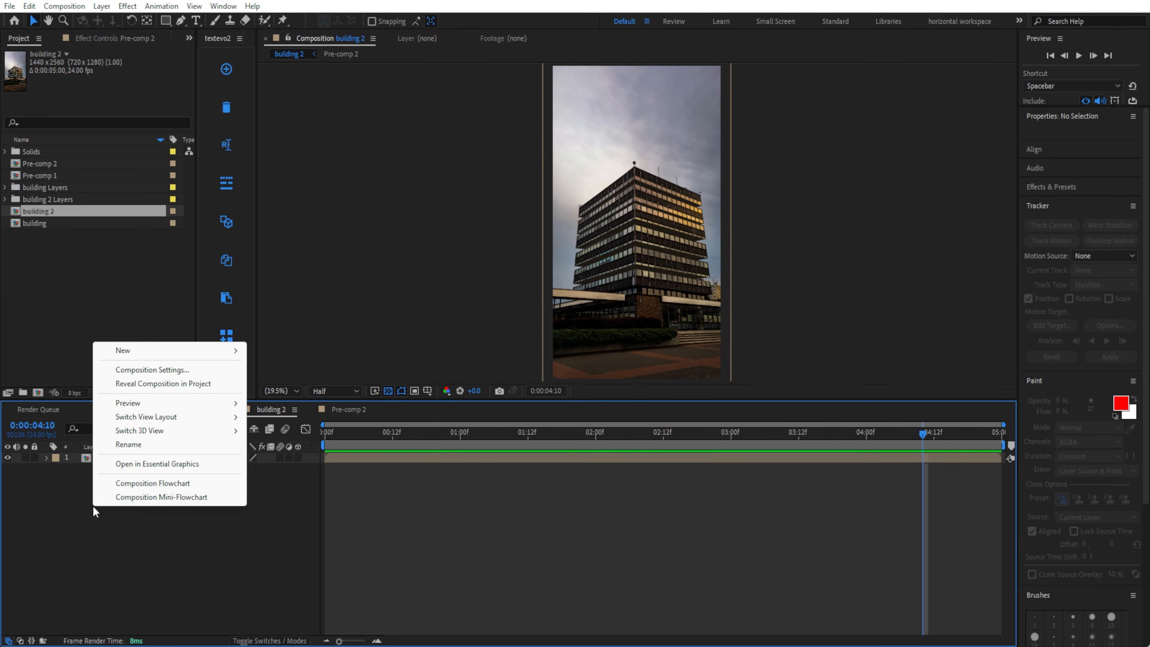
pyautogui.click(110, 551)
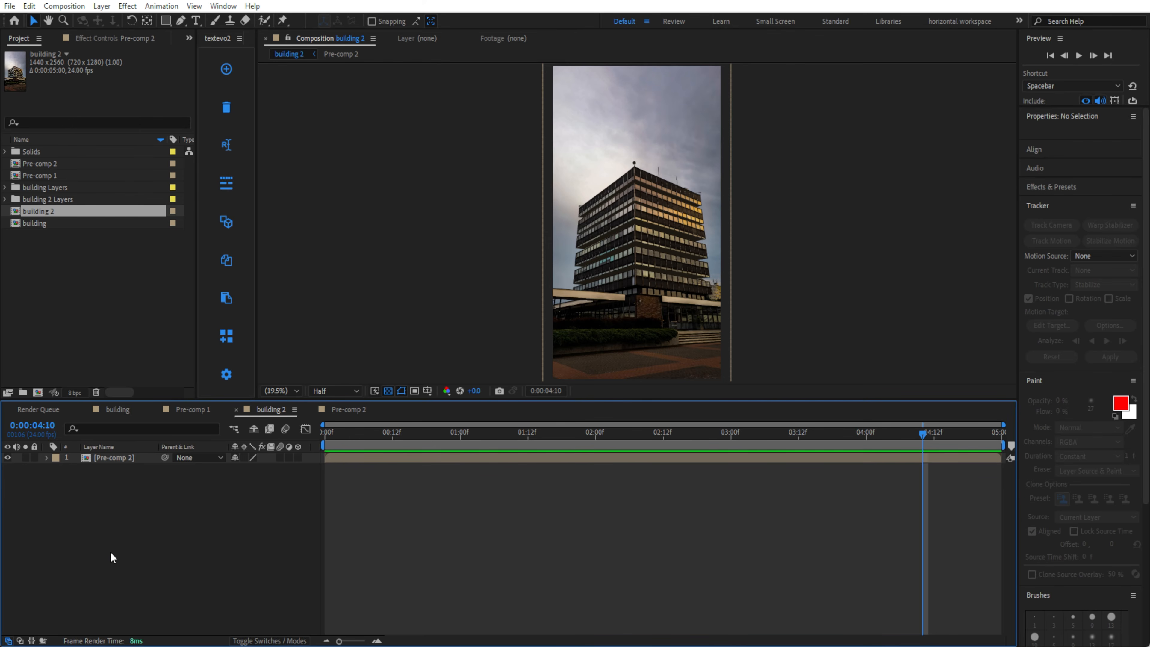
pyautogui.rightClick(110, 551)
pyautogui.moveTo(208, 393)
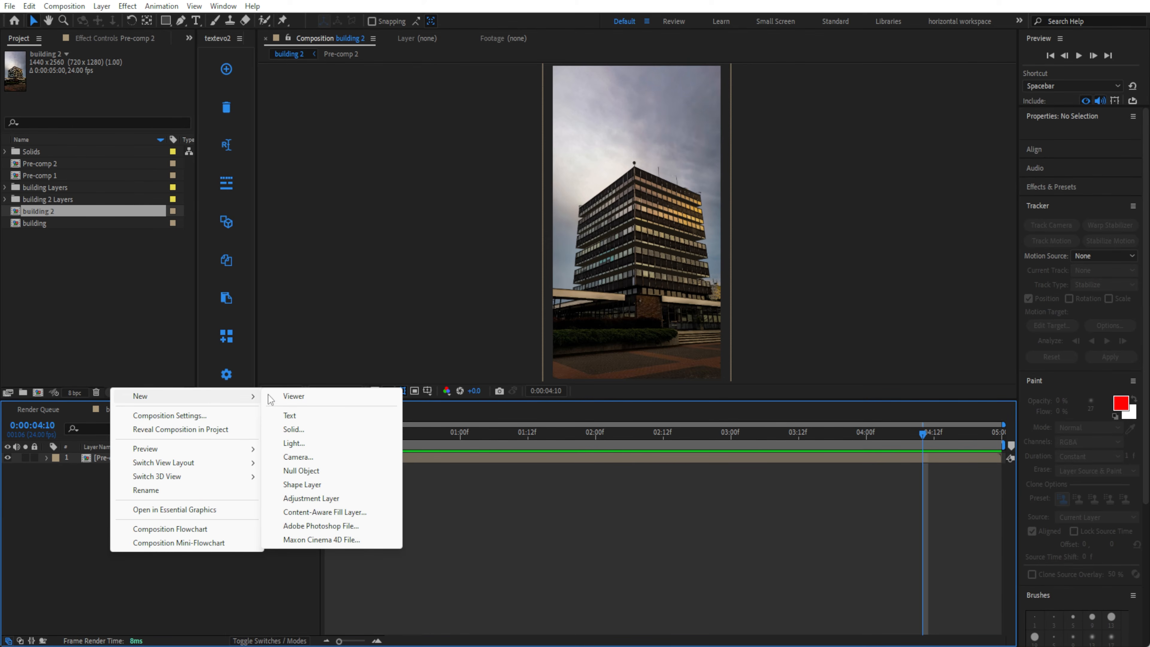
pyautogui.click(316, 498)
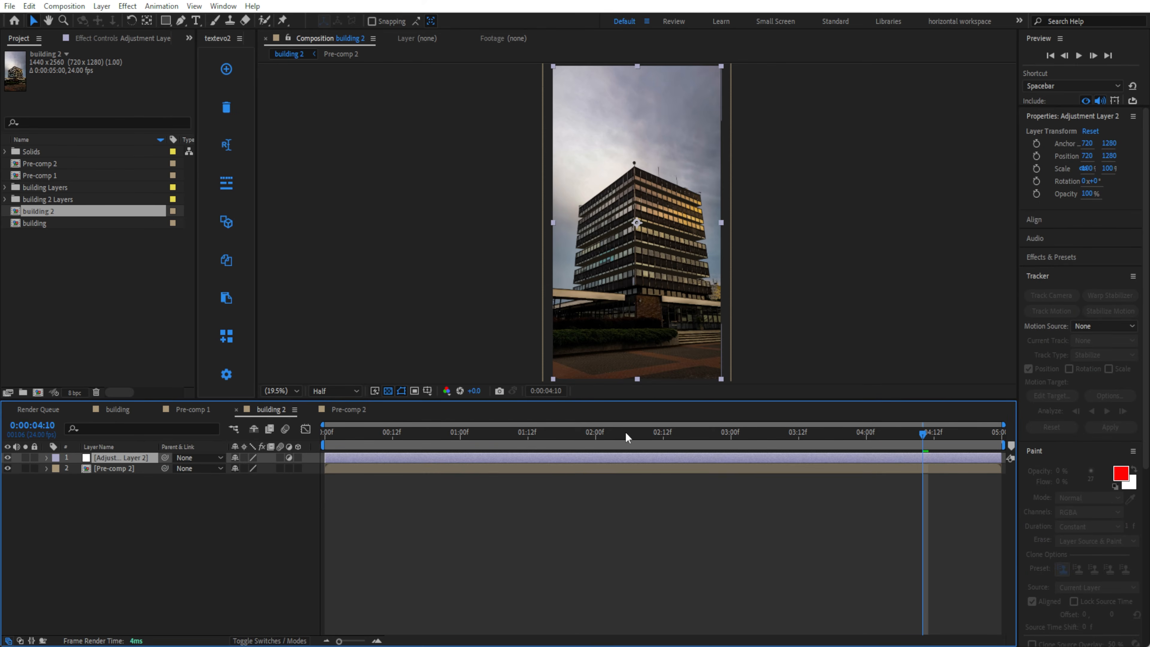
# - Split the adjustment layer at 0:00:01:00 and delete the part after that point
pyautogui.moveTo(922, 473); pyautogui.dragTo(460, 473)
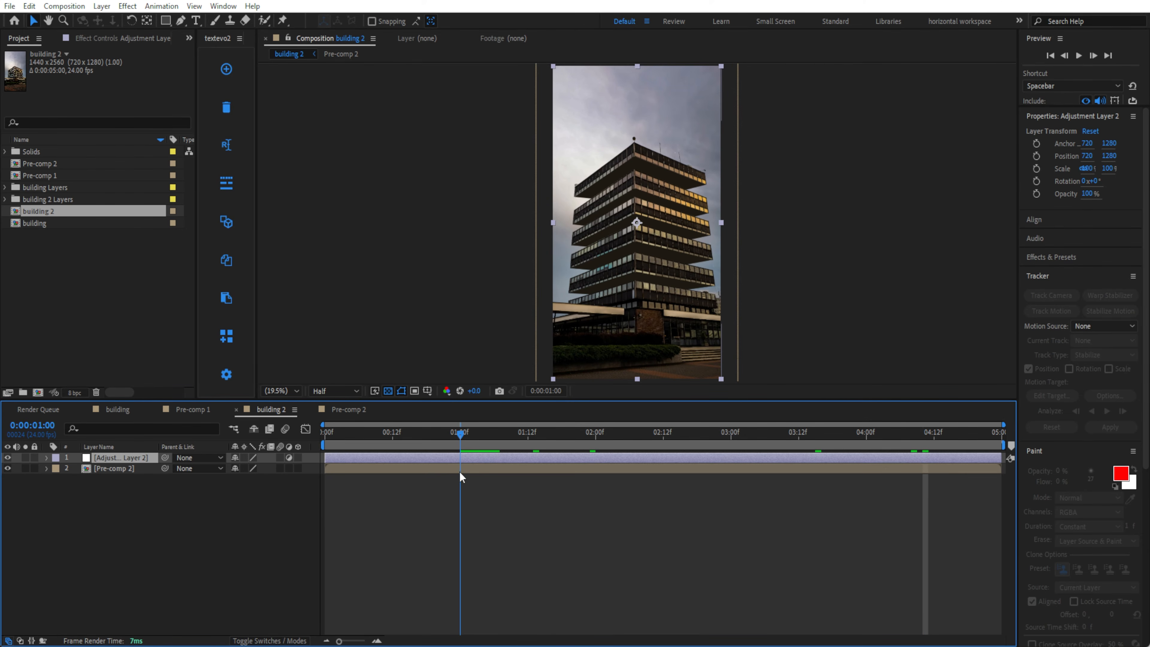
pyautogui.hotkey('ctrl', 'shift', 'd')
pyautogui.rightClick(476, 458)
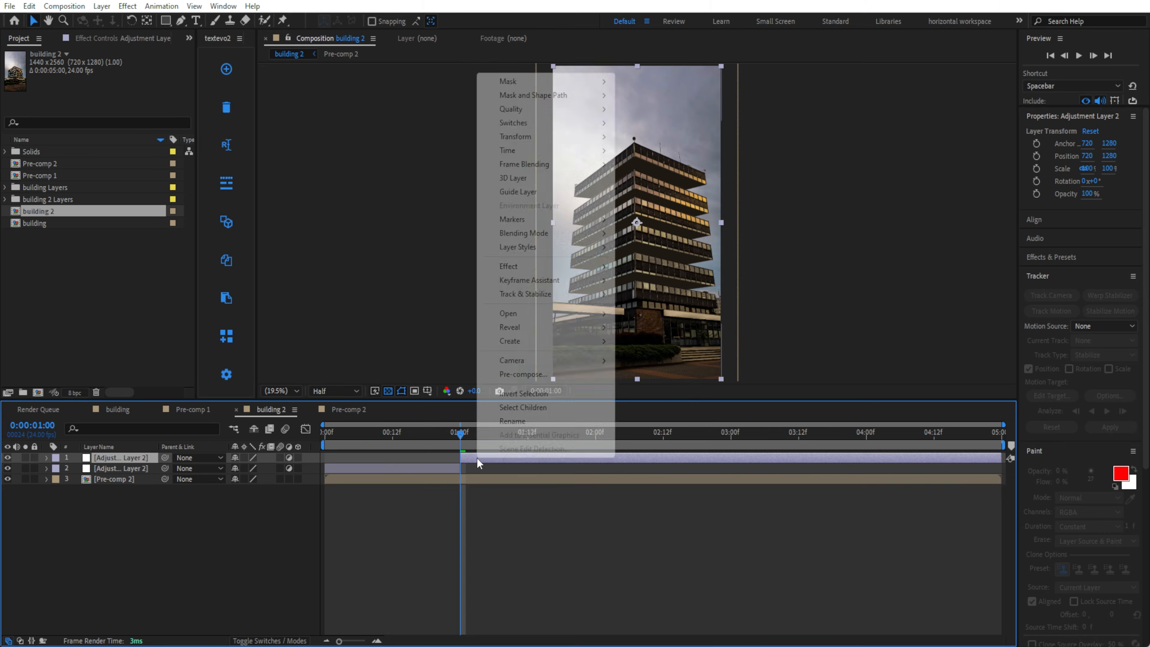
pyautogui.click(446, 437)
pyautogui.press('Delete')
pyautogui.click(378, 447)
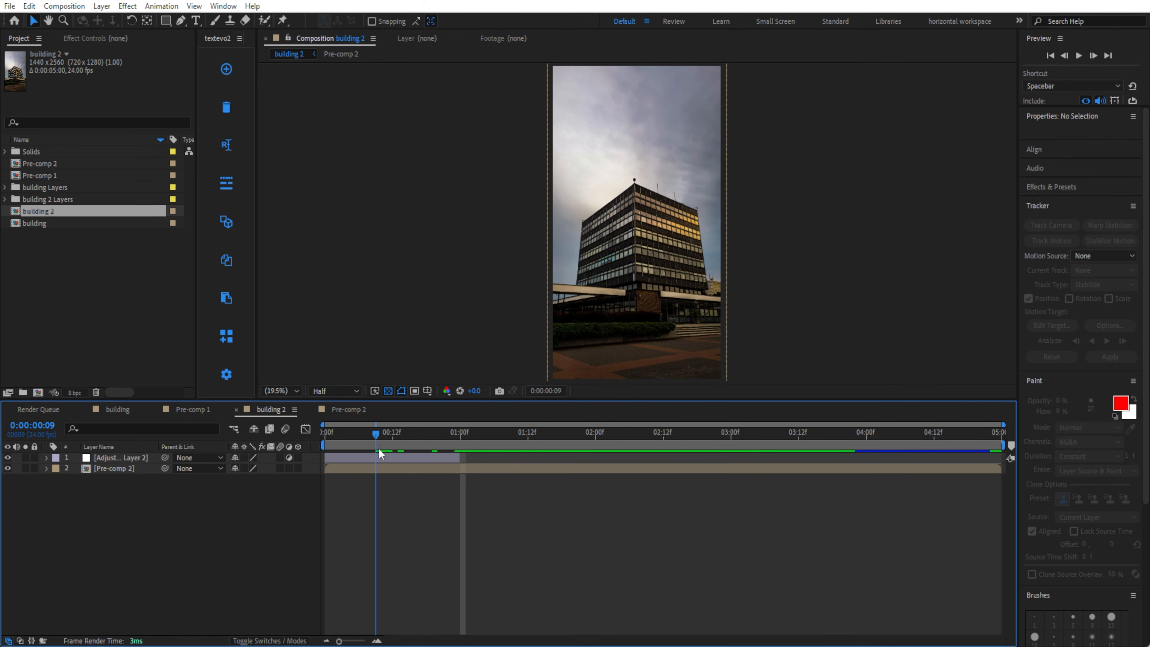
# - Apply two Slider Control effects to the one-second adjustment layer
pyautogui.click(379, 455)
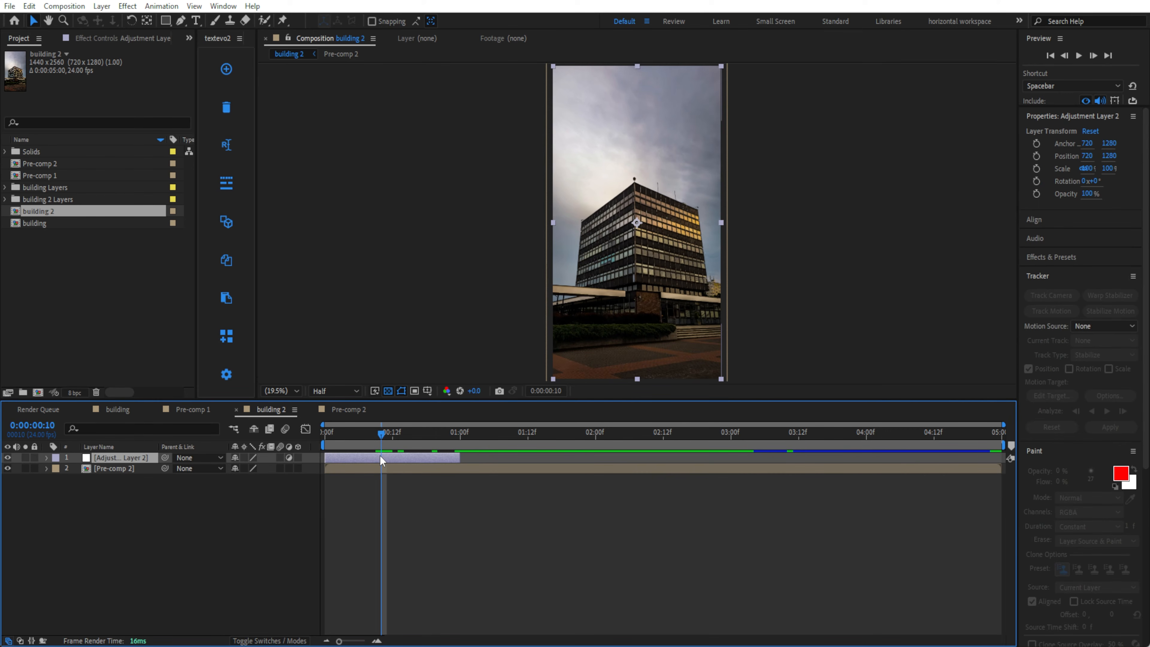
pyautogui.click(1050, 256)
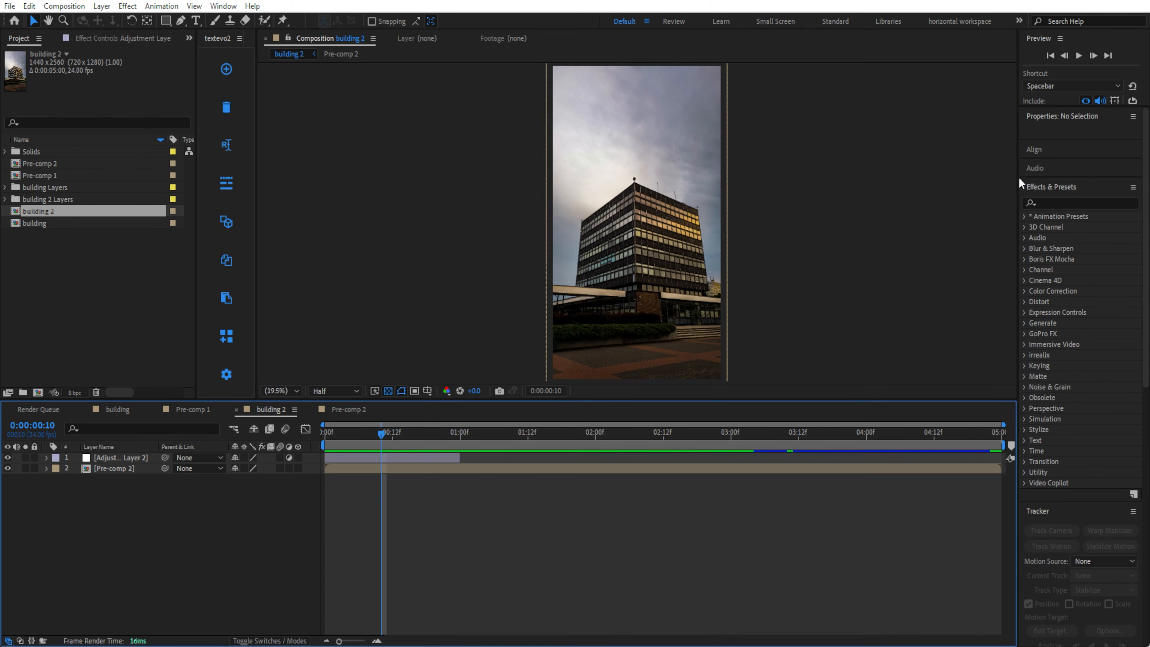
pyautogui.click(1060, 203)
pyautogui.write('slider')
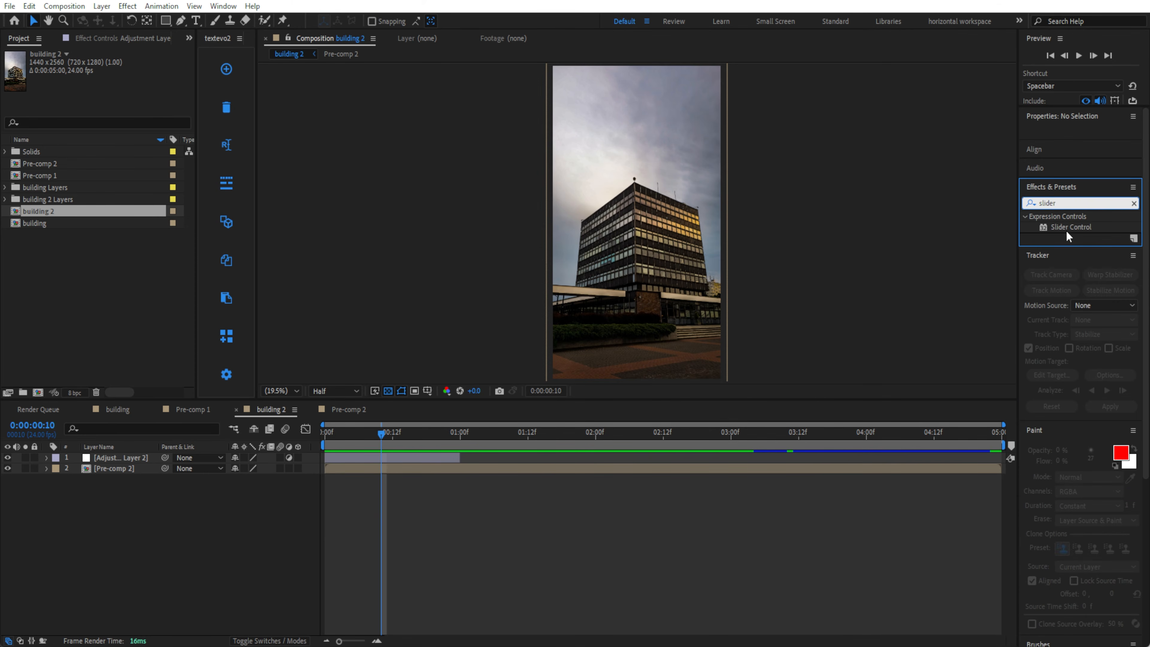
pyautogui.moveTo(1064, 227); pyautogui.dragTo(115, 459)
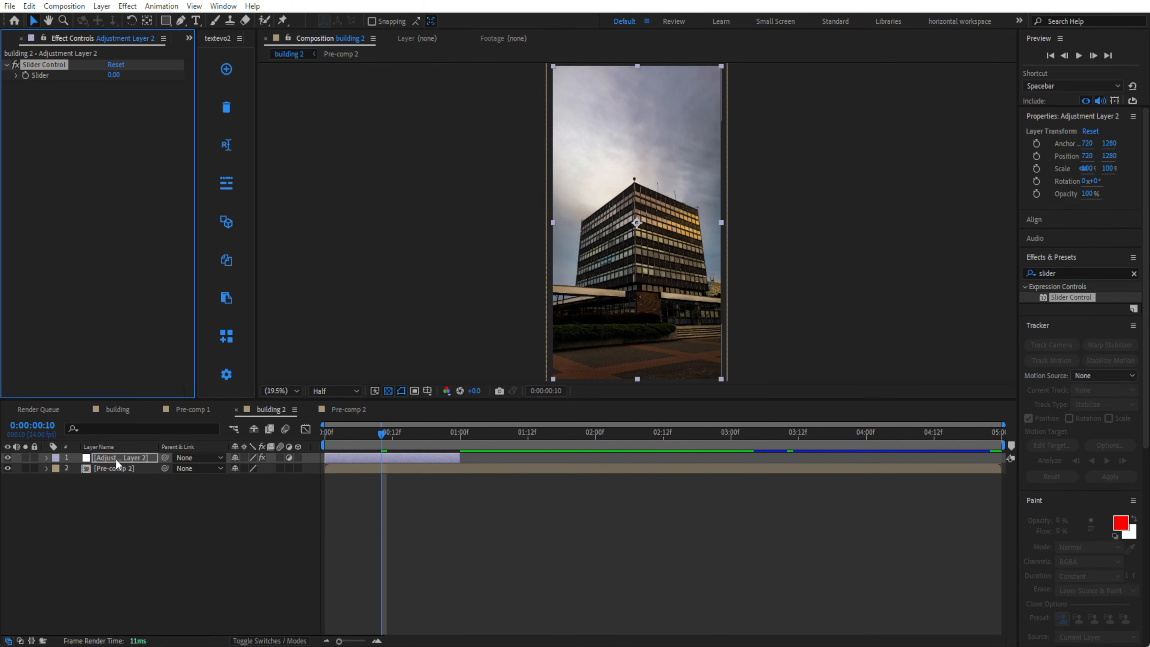
pyautogui.moveTo(1075, 303); pyautogui.dragTo(114, 458)
# - Add the Distort Transform effect to the adjustment layer, below the two Slider Controls
pyautogui.click(1078, 273)
pyautogui.write('trans')
pyautogui.moveTo(1078, 403); pyautogui.dragTo(105, 312)
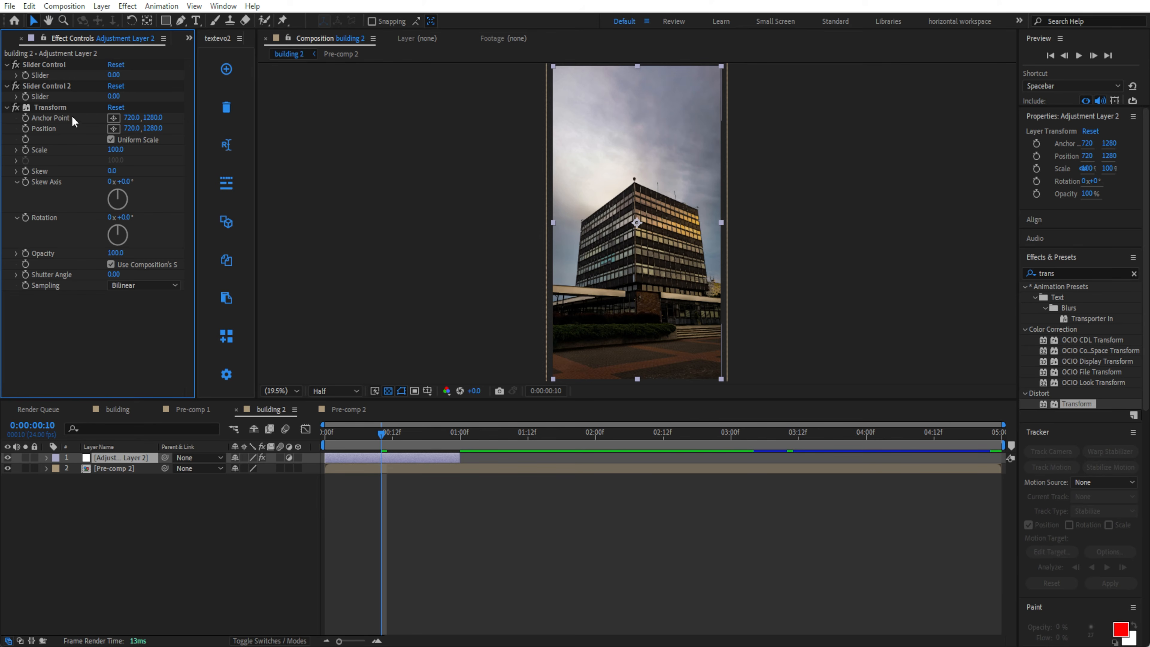
pyautogui.click(60, 105)
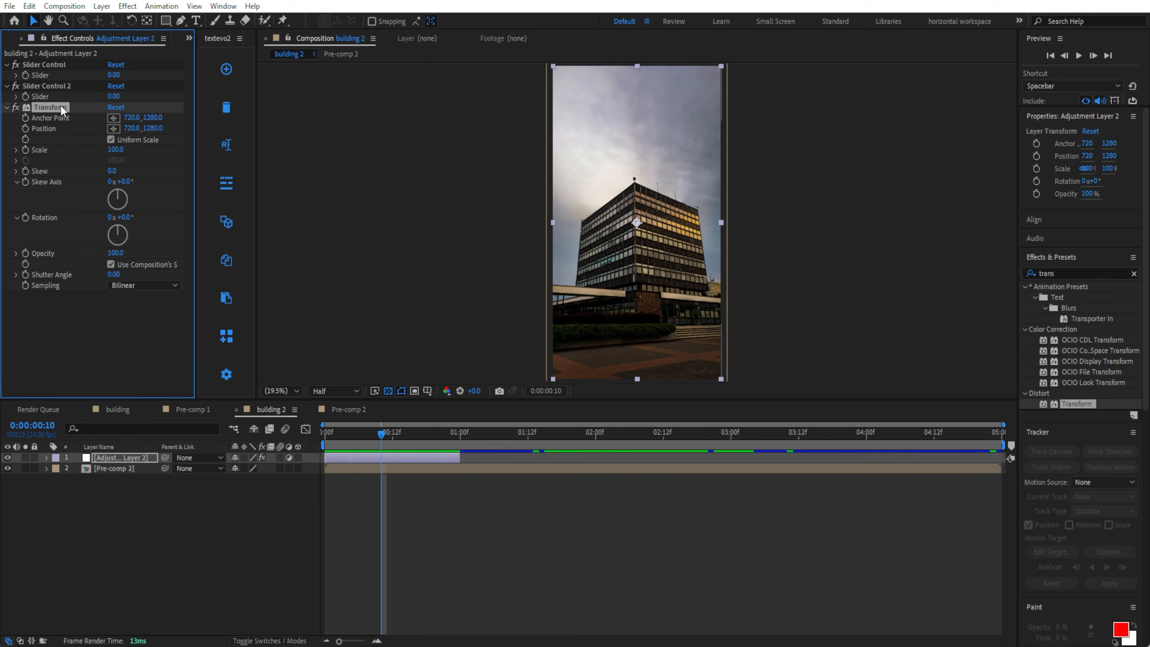
# - Give the Transform effect's Position a wiggle() expression with Slider Control as first argument and Slider Control 2 as second, and collapse the layer
pyautogui.keyDown('alt'); pyautogui.click(26, 128); pyautogui.keyUp('alt')
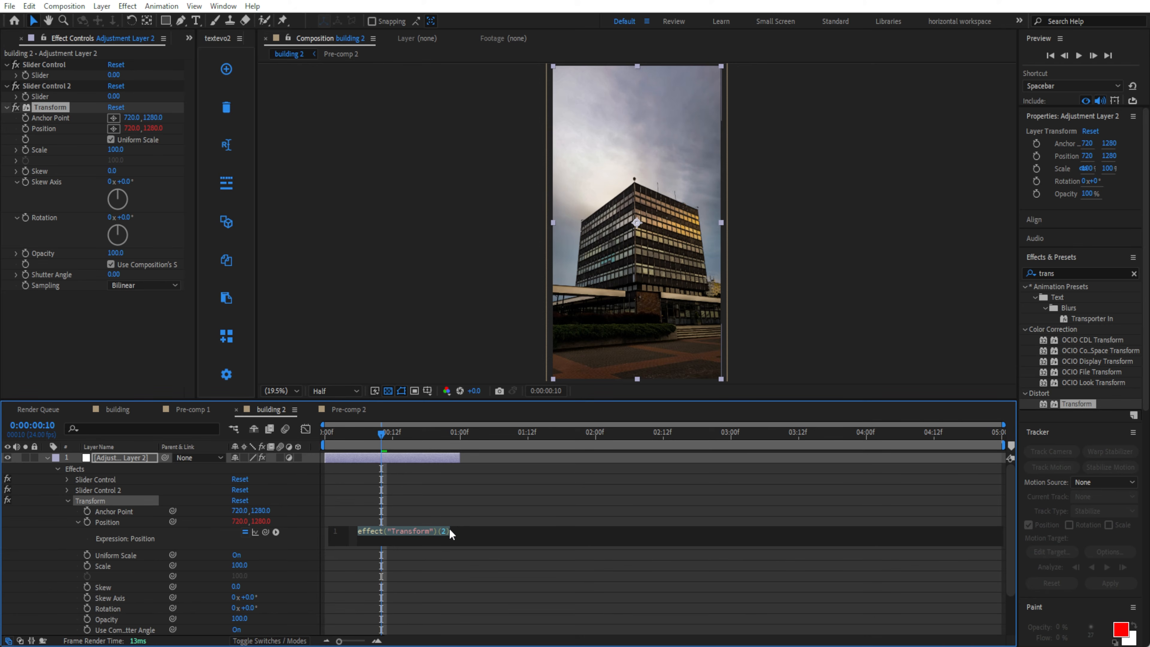
pyautogui.write('wigg')
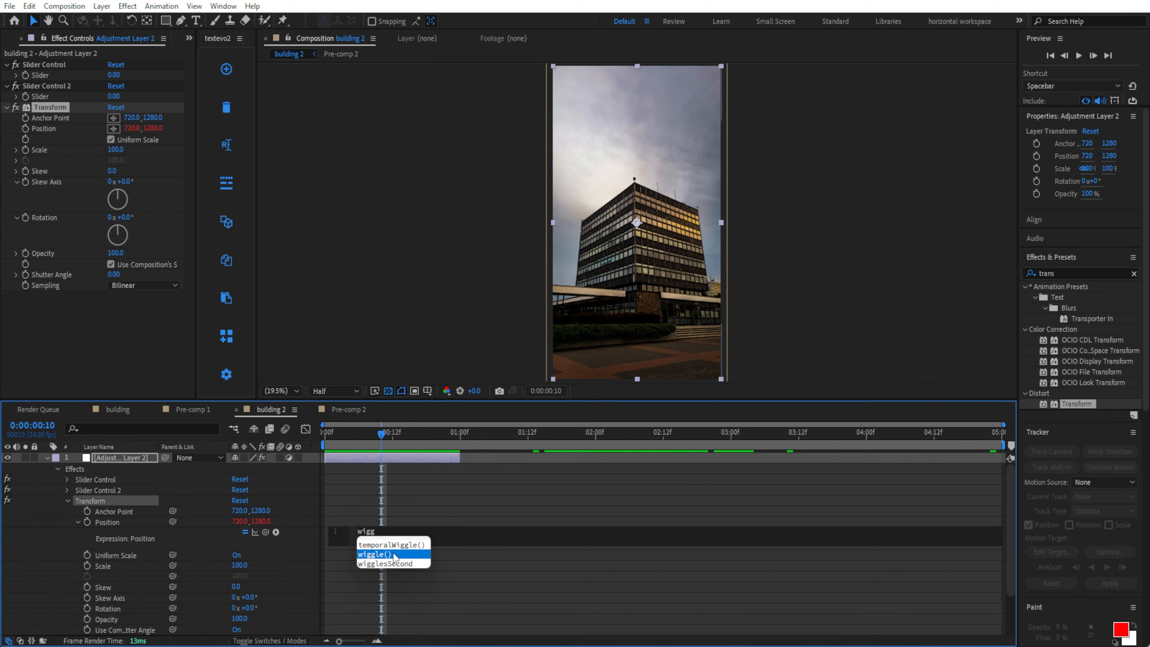
pyautogui.click(393, 554)
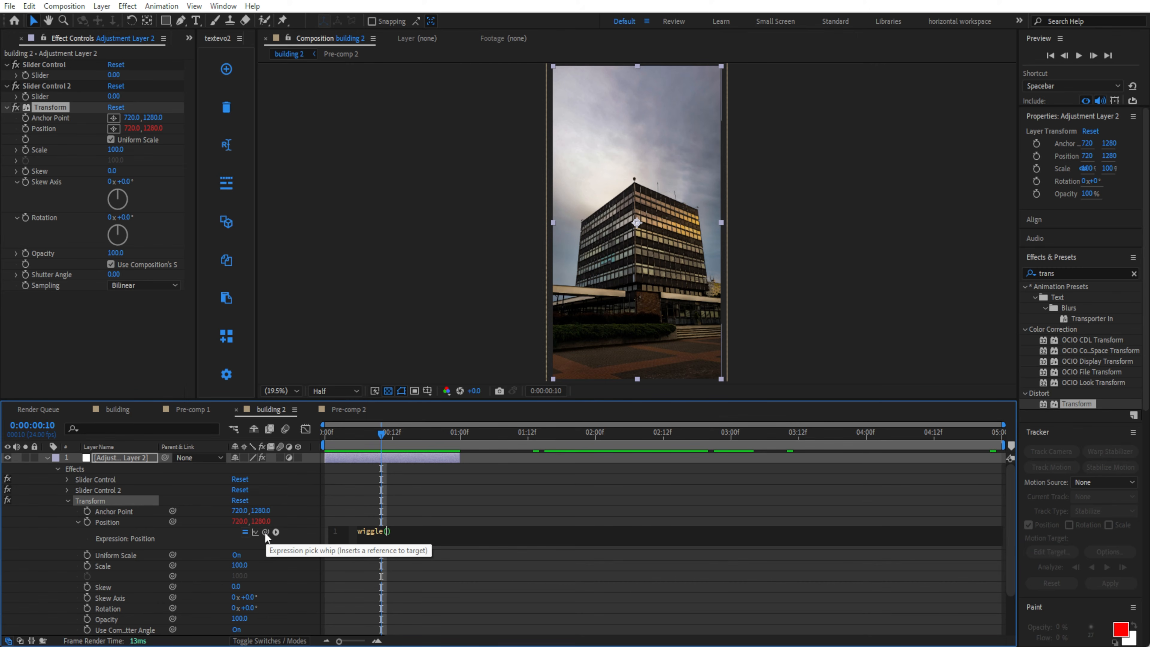
pyautogui.moveTo(266, 532); pyautogui.dragTo(38, 73)
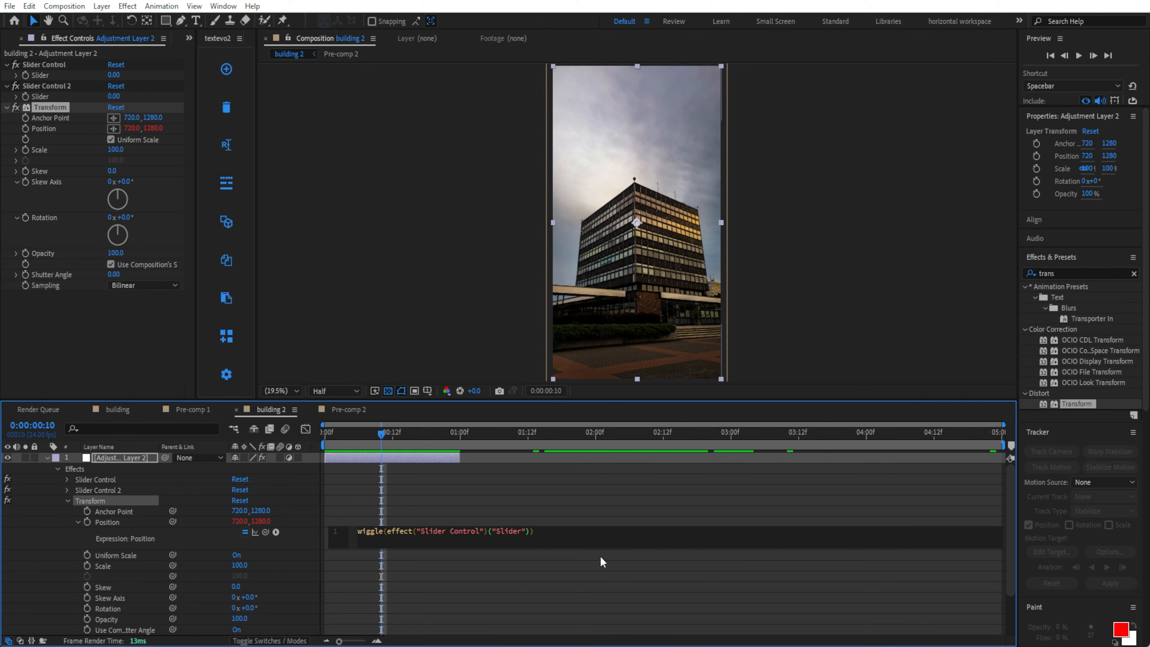
pyautogui.write(',')
pyautogui.moveTo(266, 532); pyautogui.dragTo(37, 96)
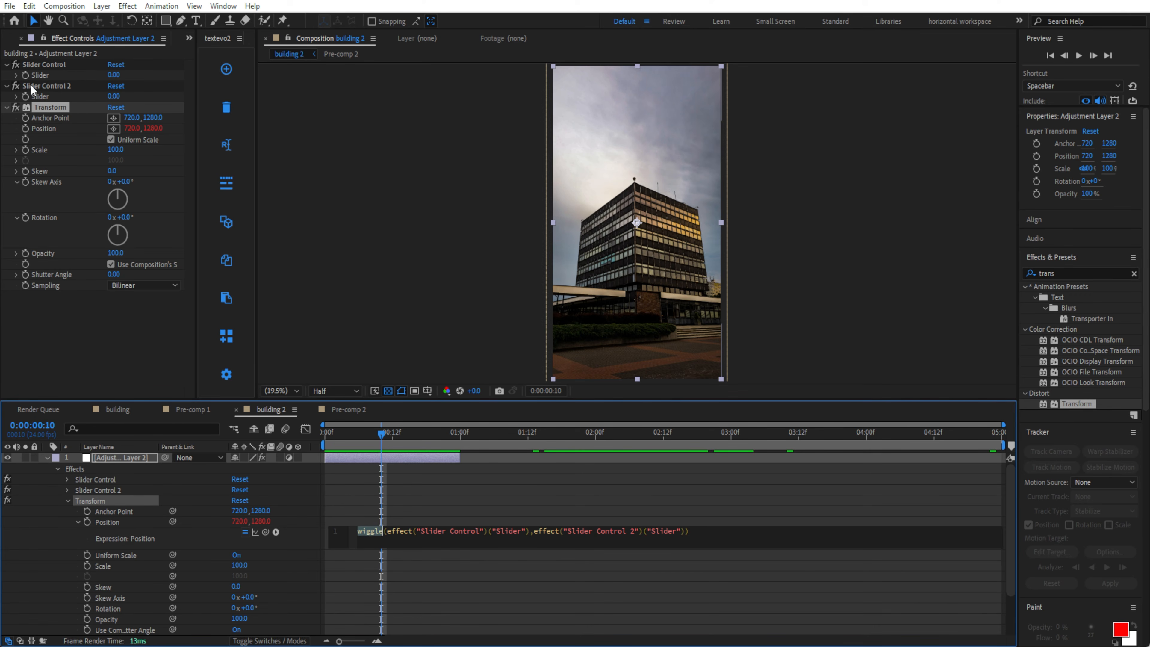
pyautogui.click(65, 64)
pyautogui.click(66, 86)
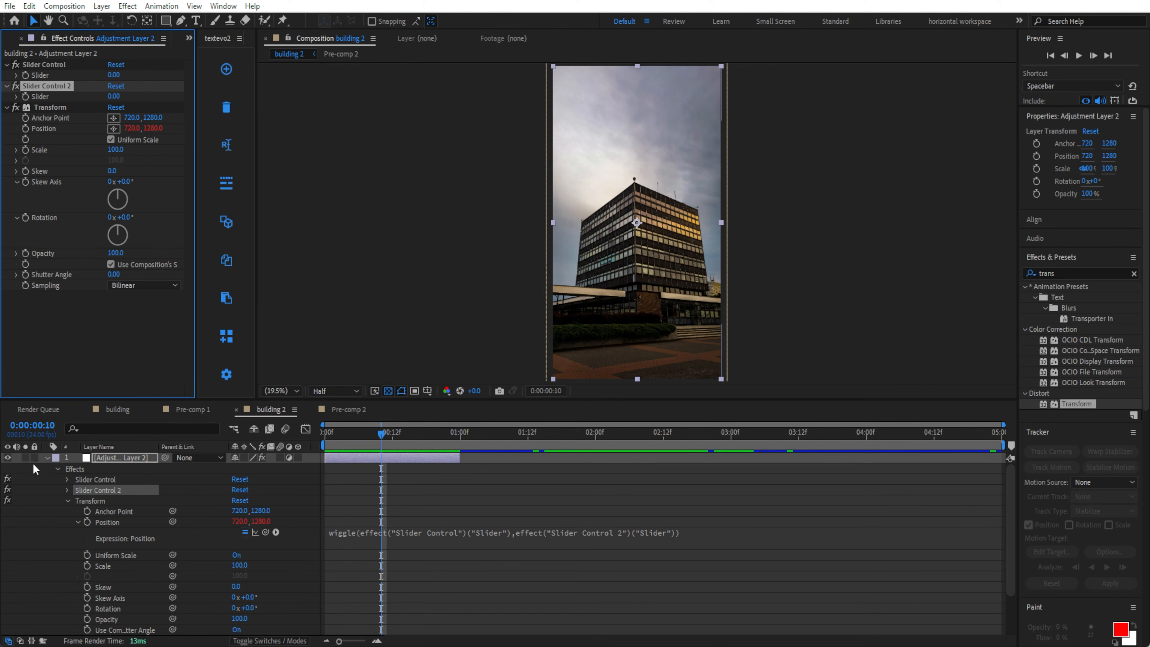
pyautogui.click(47, 457)
pyautogui.click(124, 539)
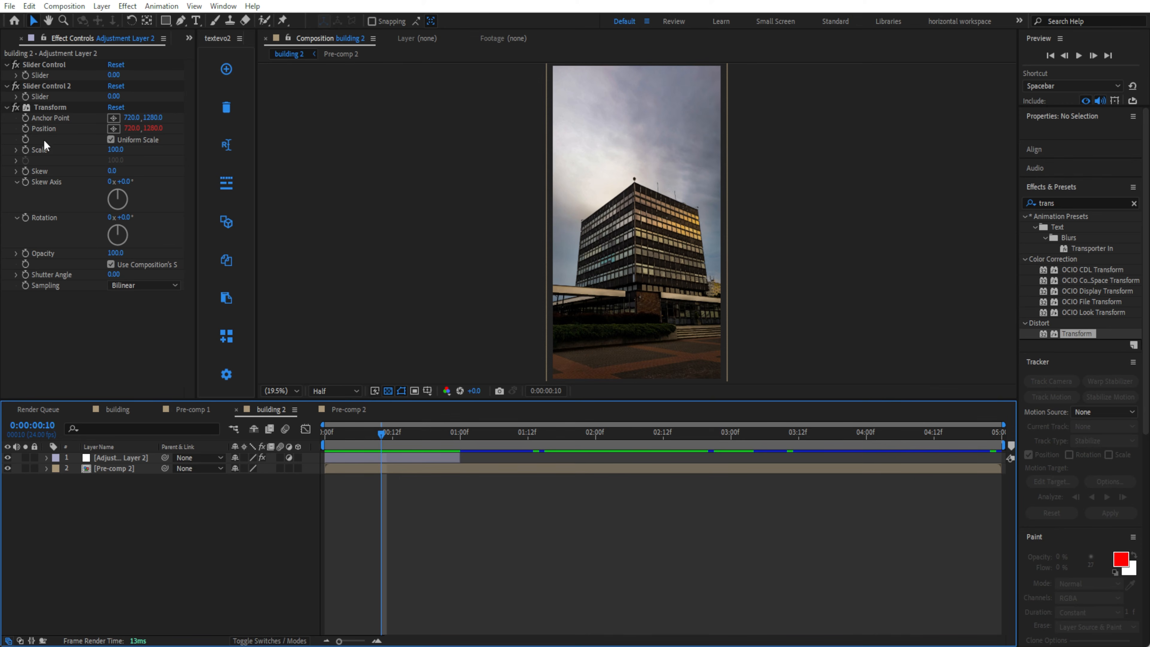
# - Set Slider Control to 3 and Slider Control 2 to 10 on the adjustment layer
pyautogui.click(114, 75)
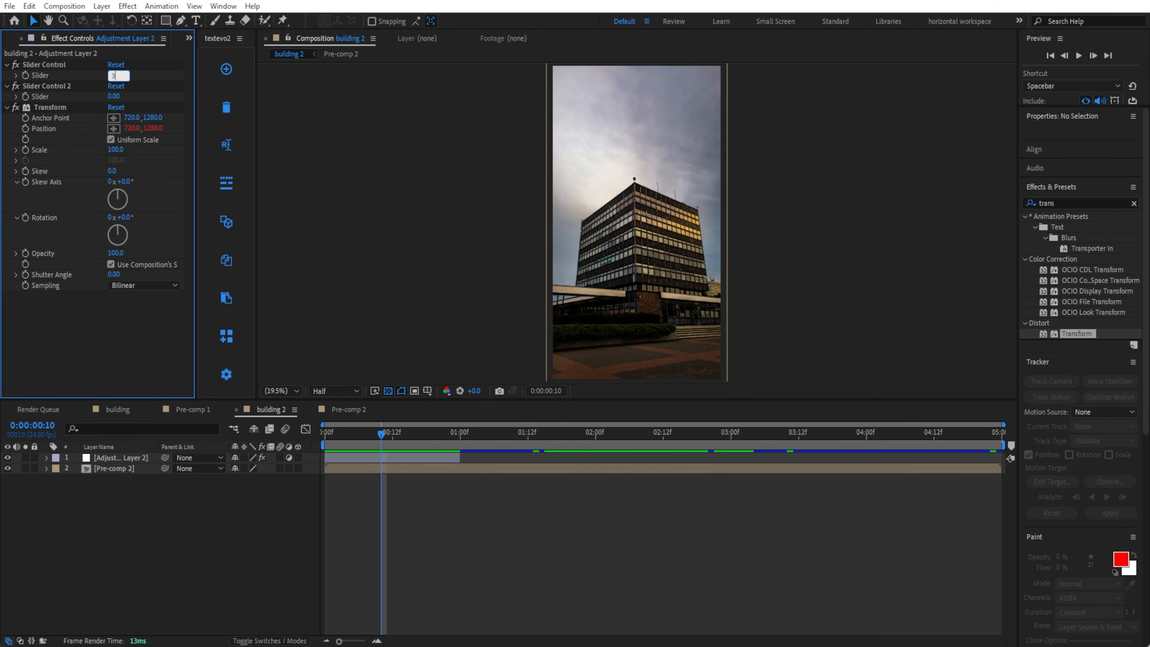
pyautogui.write('3')
pyautogui.press('Tab')
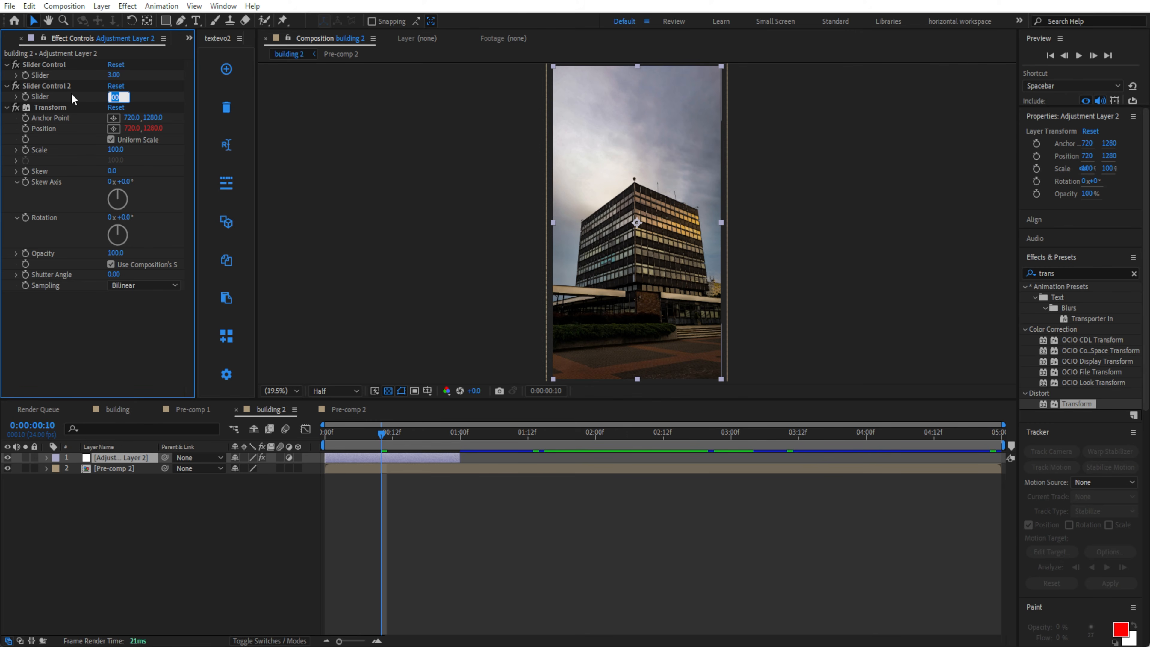
pyautogui.press('Return')
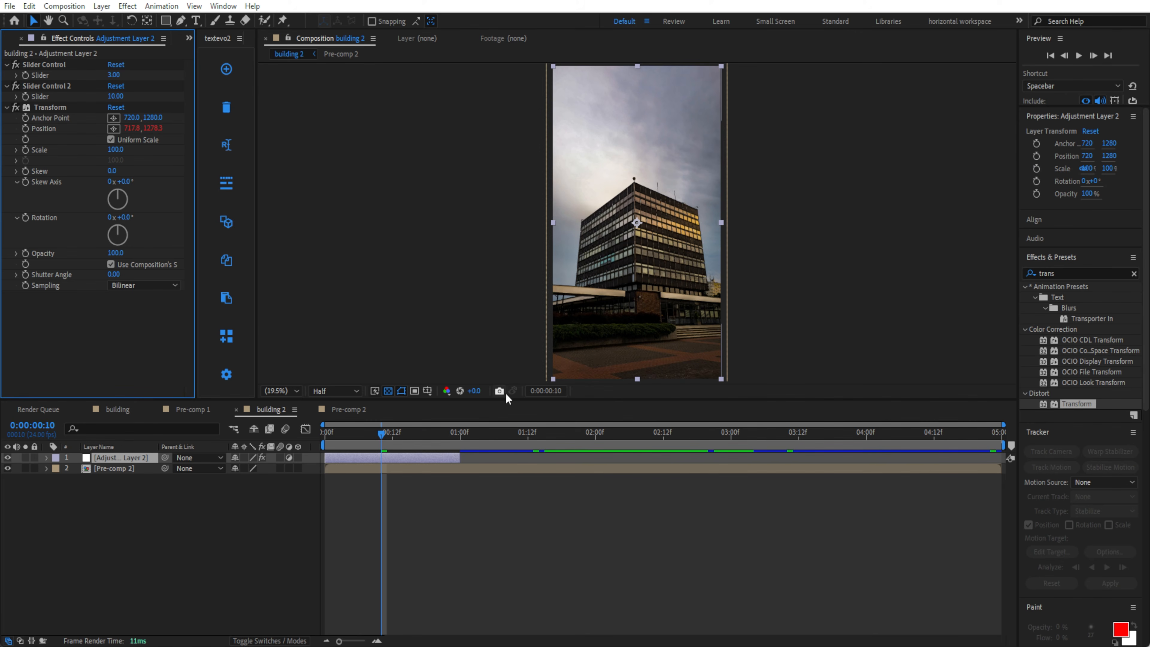
# - Duplicate the wiggle adjustment layer and move the copy to span 0:00:04:00 to the composition's end
pyautogui.moveTo(381, 434); pyautogui.dragTo(322, 444)
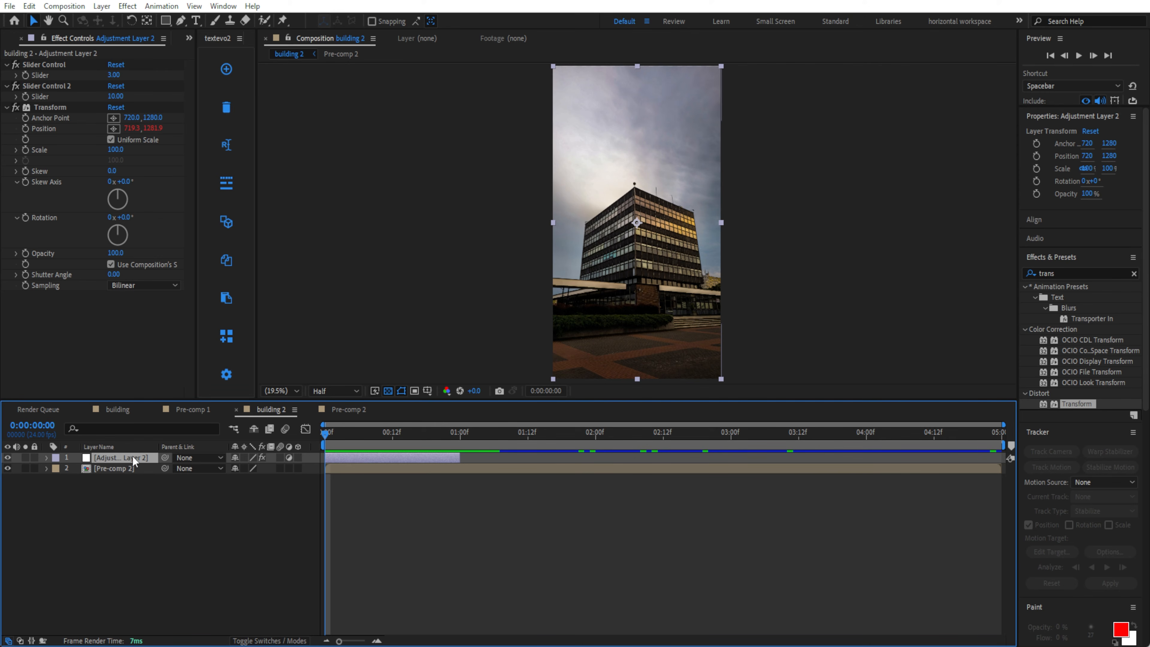
pyautogui.hotkey('ctrl', 'd')
pyautogui.moveTo(418, 456); pyautogui.dragTo(959, 463)
pyautogui.click(247, 550)
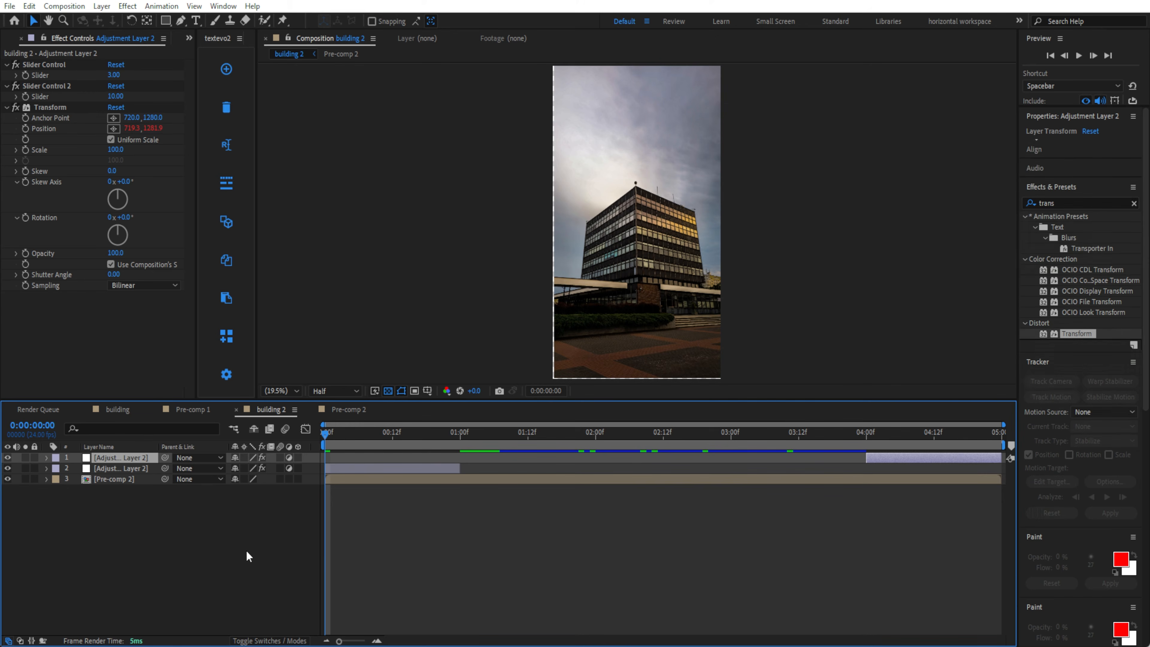
# - Preview the shake from the start and inspect the frame's edges around 0:00:00:02
pyautogui.press('space')
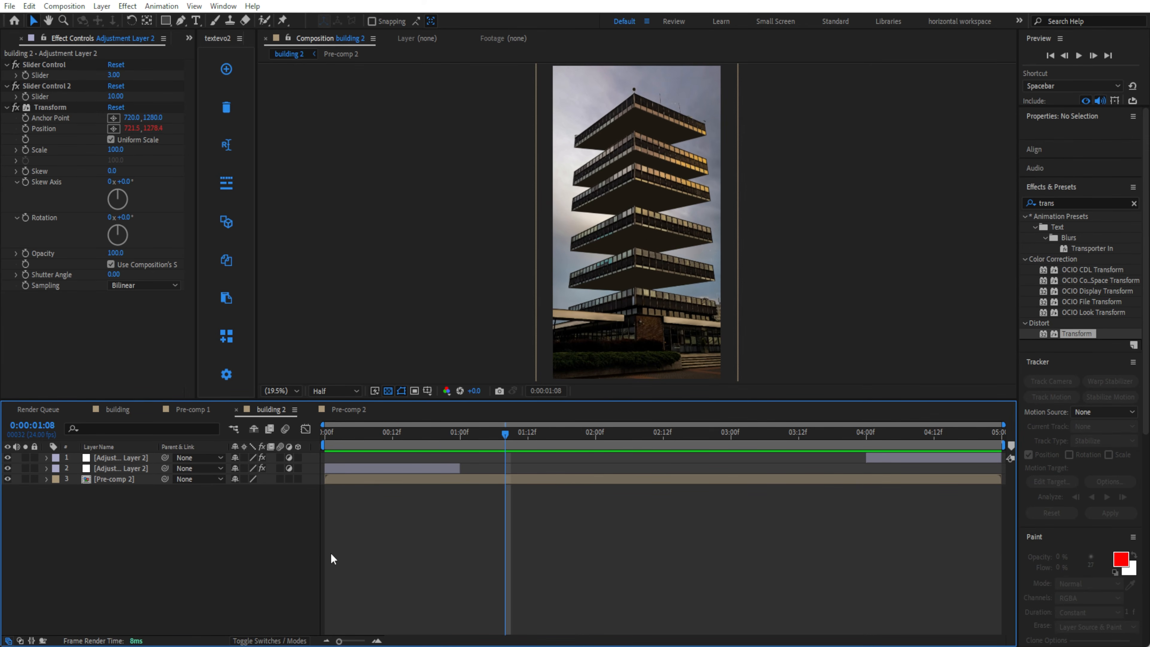
pyautogui.press('space')
pyautogui.moveTo(346, 453); pyautogui.dragTo(332, 455)
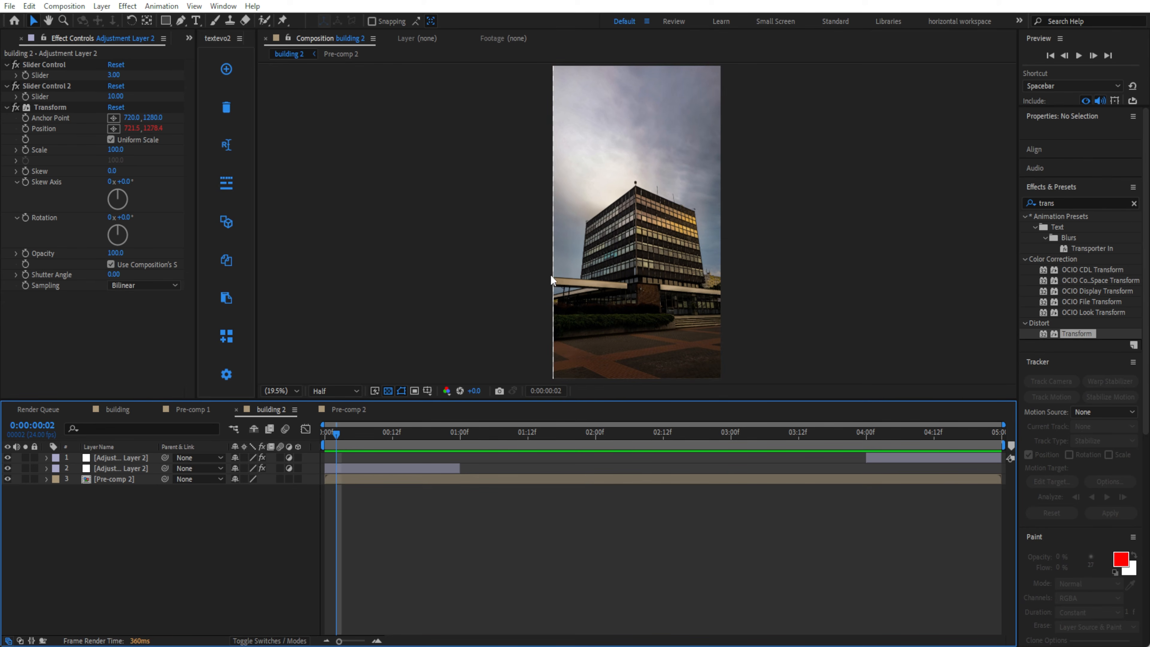
# - Apply the Motion Tile effect to Pre-comp 2
pyautogui.click(126, 479)
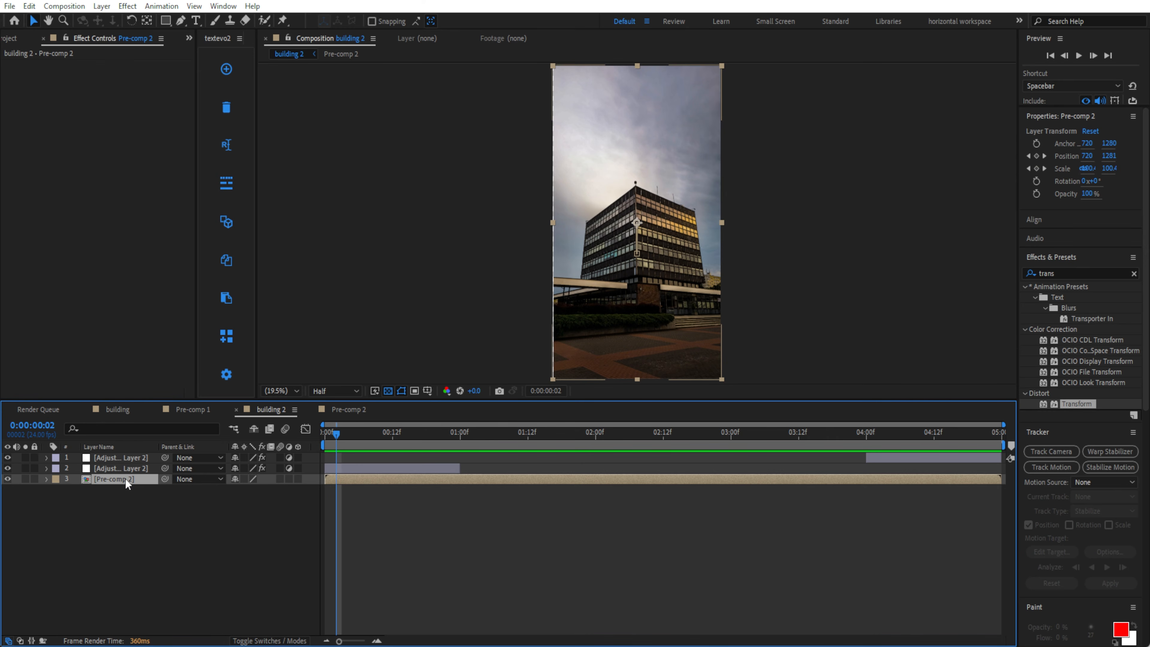
pyautogui.hotkey('ctrl', 'space')
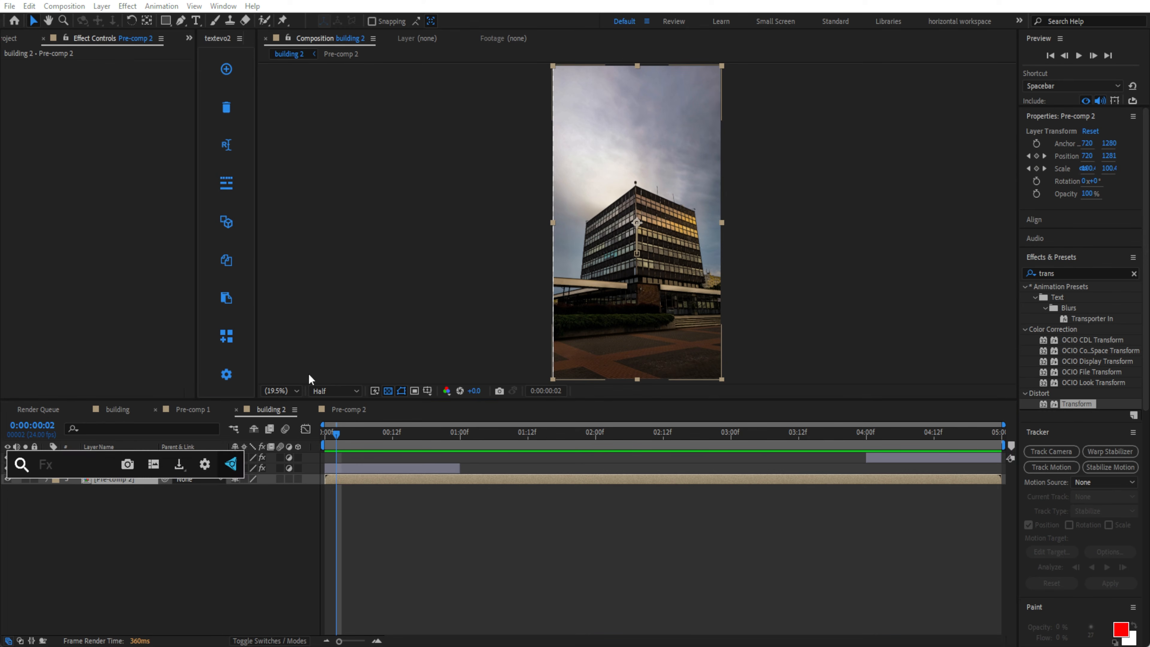
pyautogui.click(1047, 274)
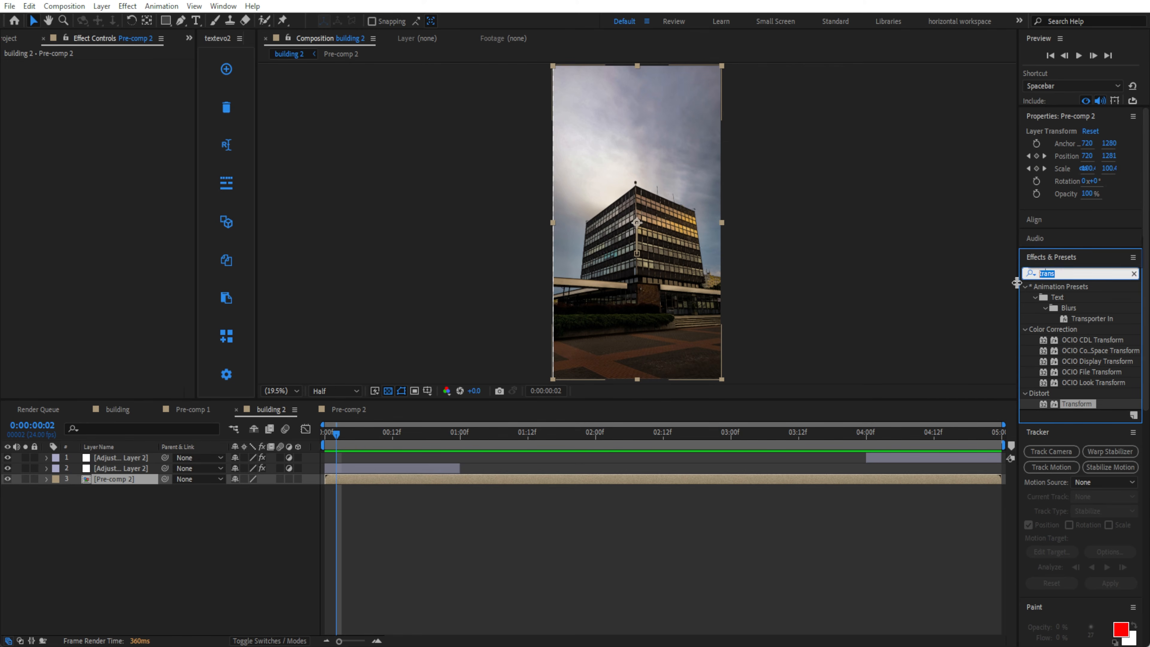
pyautogui.write('motion')
pyautogui.moveTo(1069, 346); pyautogui.dragTo(105, 483)
# - Set Motion Tile's Output Width and Output Height to 200 and enable Mirror Edges
pyautogui.click(118, 107)
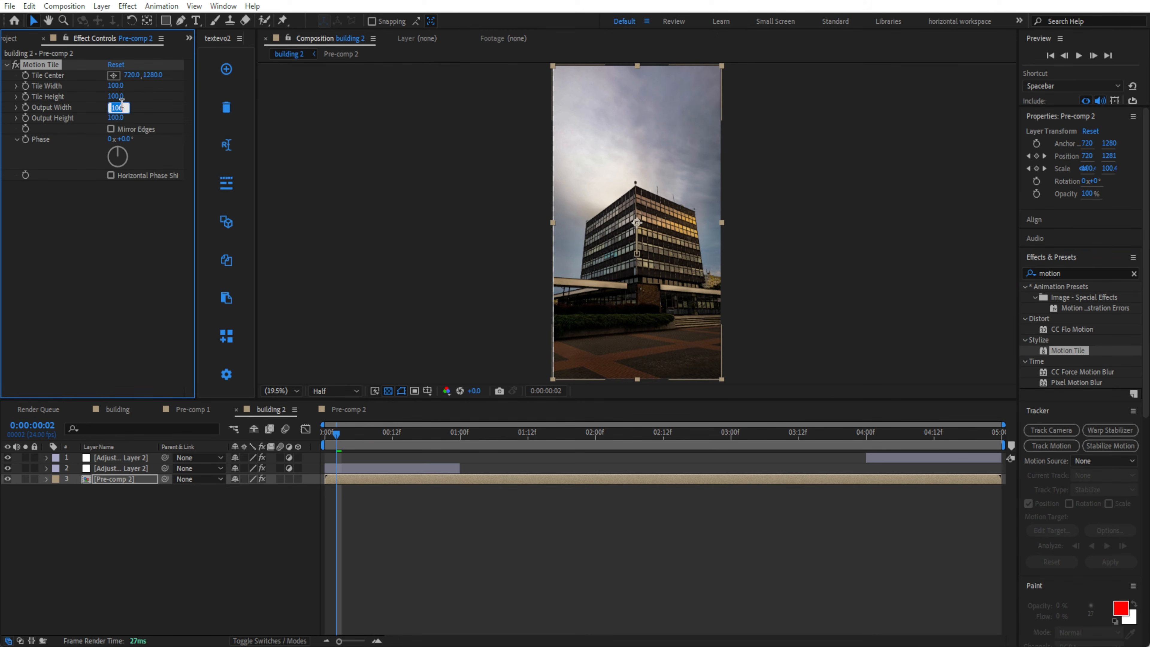
pyautogui.write('10')
pyautogui.press('Return')
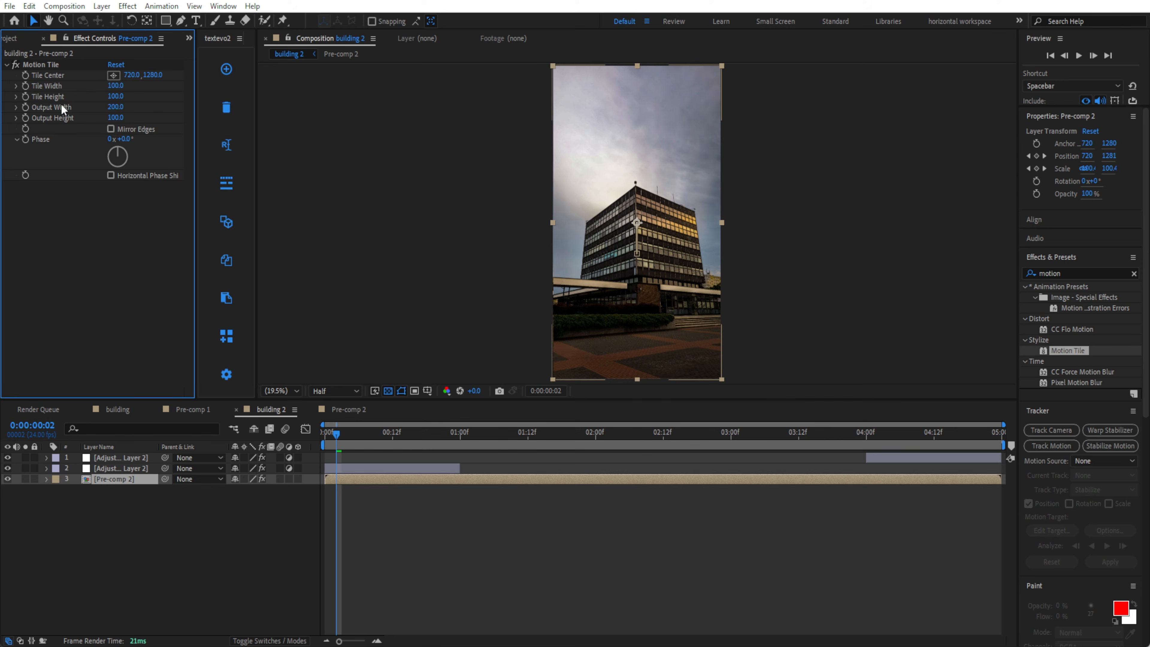
pyautogui.write('200')
pyautogui.press('Return')
pyautogui.click(111, 129)
pyautogui.click(353, 401)
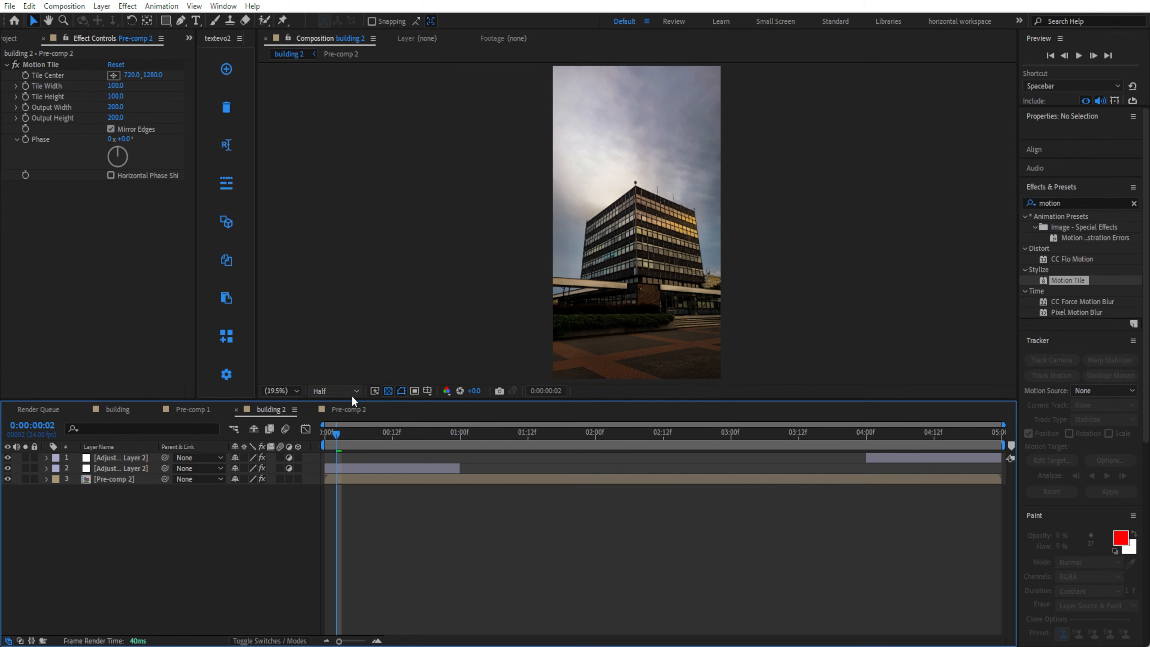
# - Play back the composition from the first frame to check the shake with mirrored edges
pyautogui.moveTo(337, 434); pyautogui.dragTo(325, 434)
pyautogui.press('space')
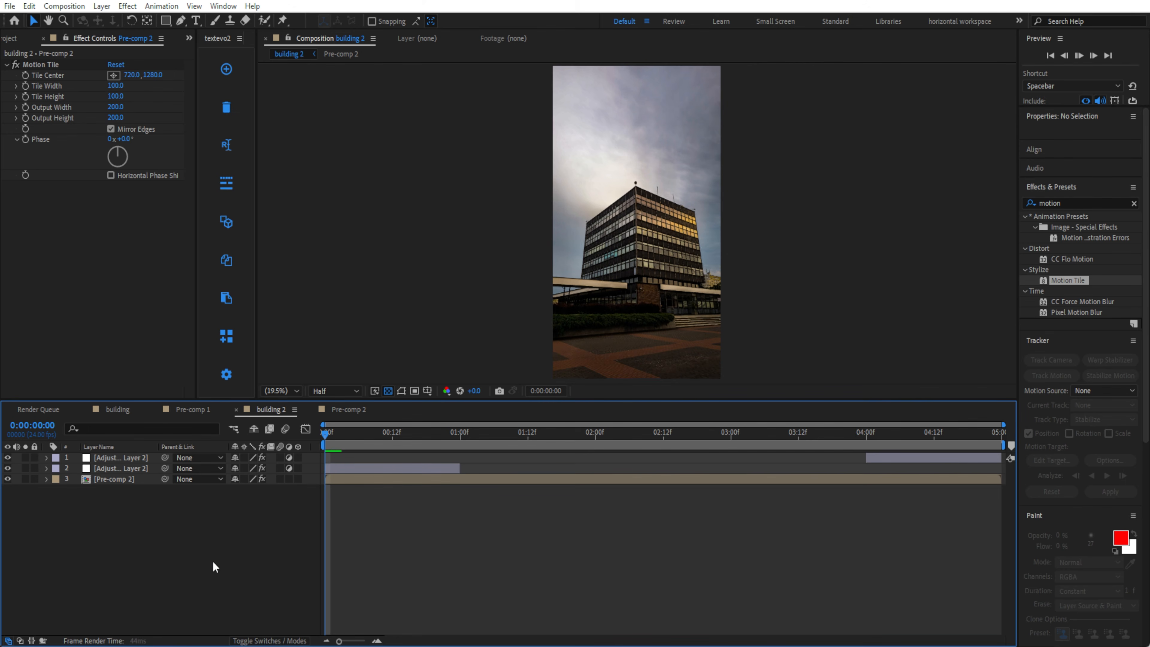